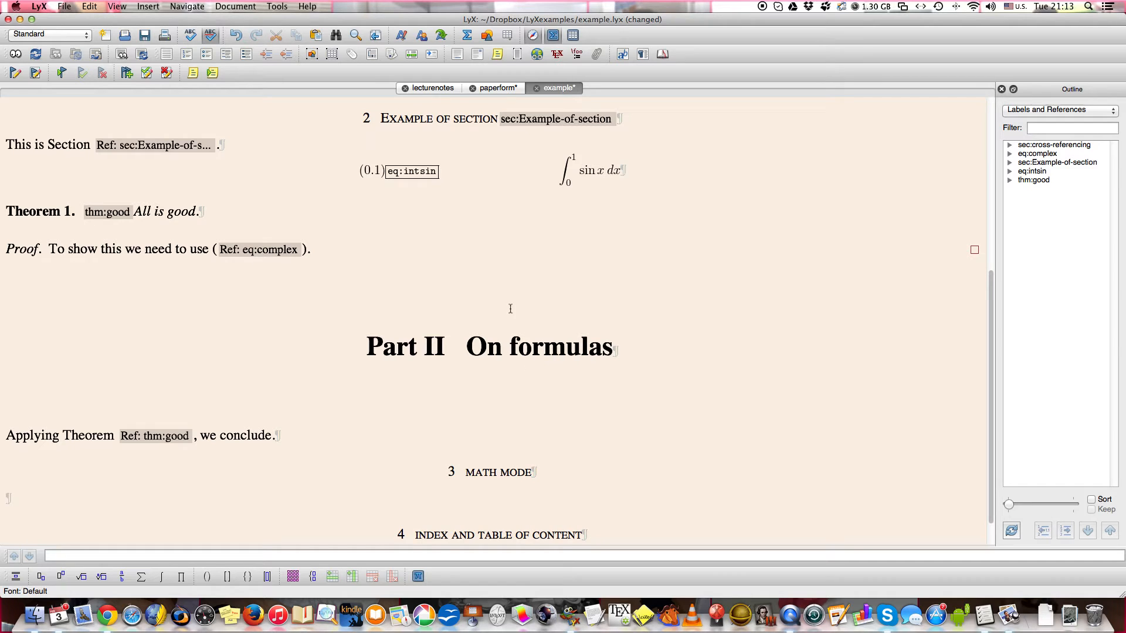
# Start an inline formula under the Math mode heading with the integral from 0 to 1 of x^{x^{x^5}}.
pyautogui.click(552, 37)
pyautogui.click(552, 37)
pyautogui.click(468, 35)
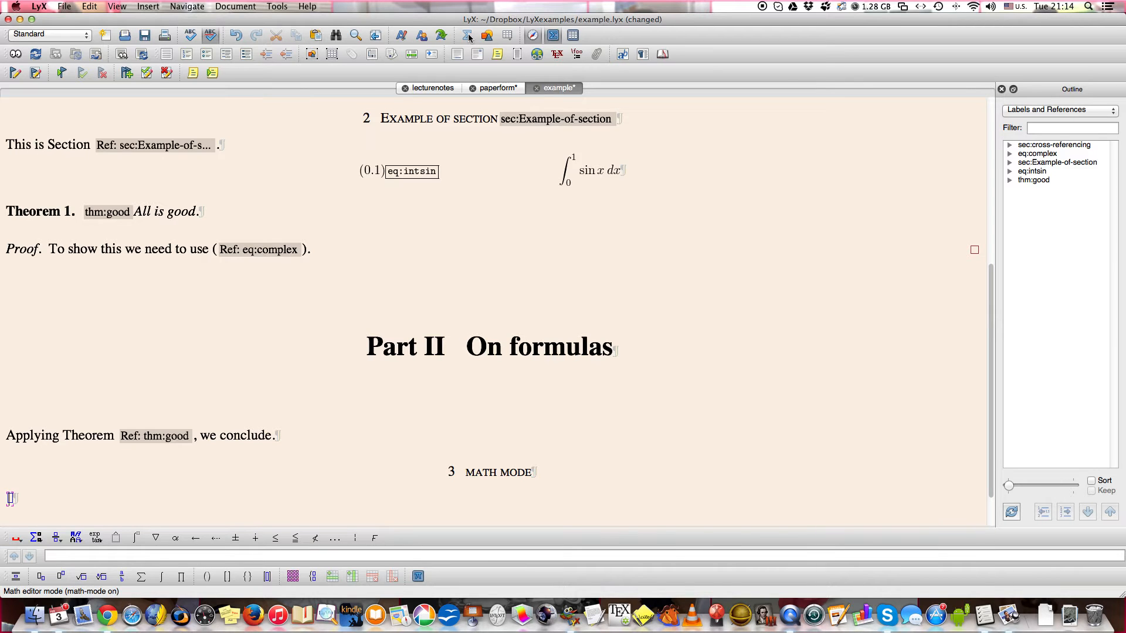
pyautogui.write('\\in')
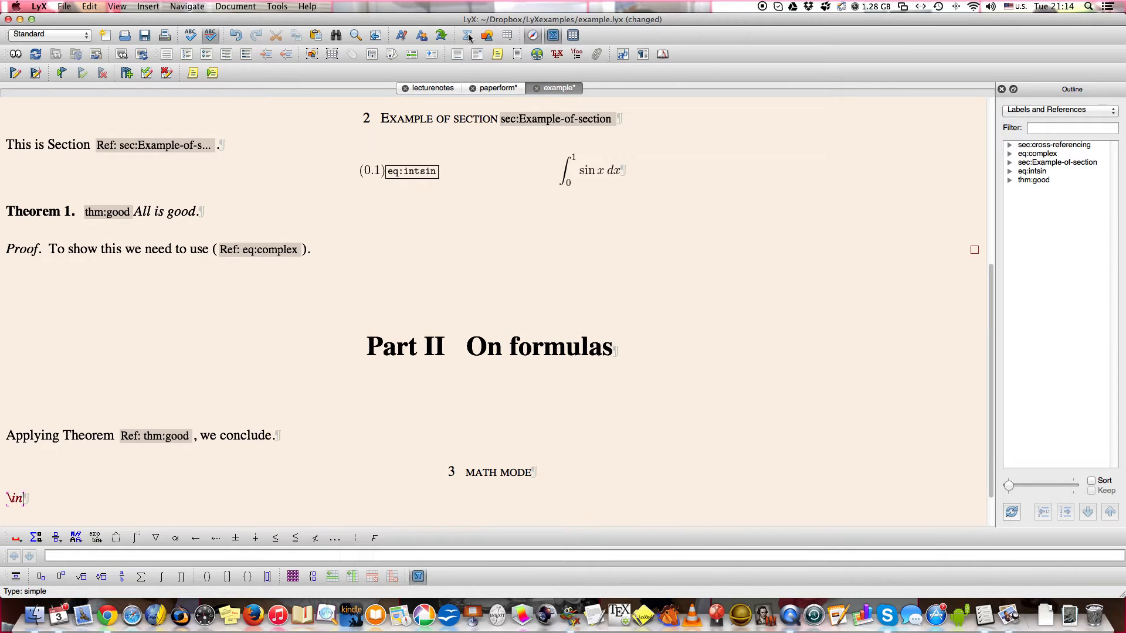
pyautogui.write('t_0^1x^{x^{x^5')
pyautogui.press('Right')
pyautogui.press('Right')
pyautogui.press('Right')
# Complete the integrand by subtracting the nested fraction 1/(1+1/(3+4/x)), ending the formula with dx.
pyautogui.write('-\x0crac 1')
pyautogui.press('Down')
pyautogui.write('1+')
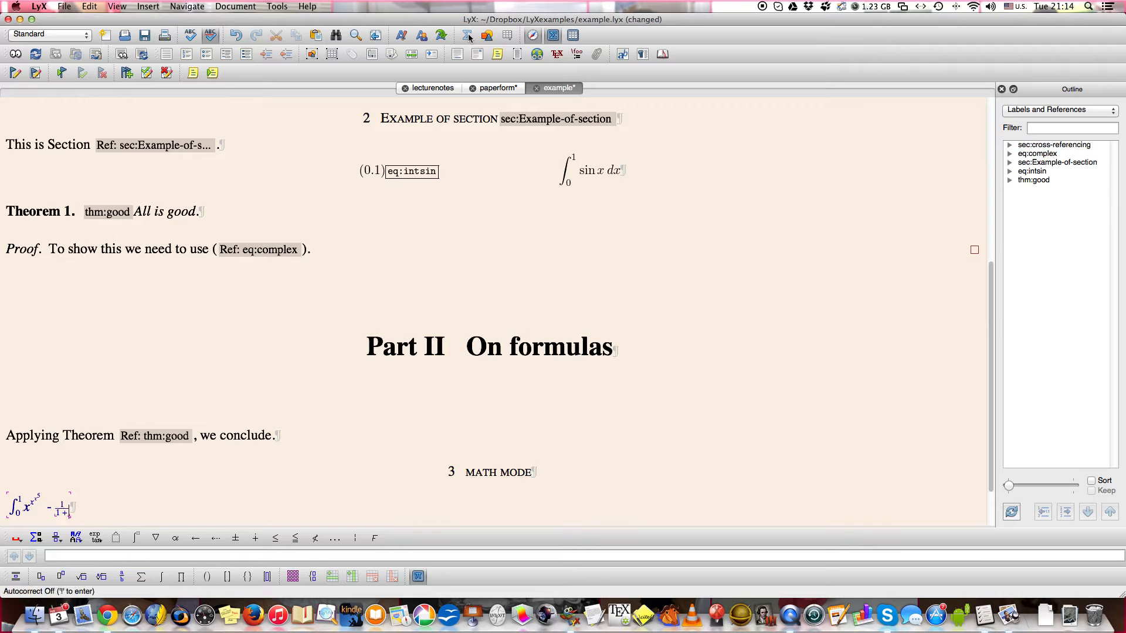
pyautogui.write('\x0crac 1')
pyautogui.press('Down')
pyautogui.write('3+\x0crac 4')
pyautogui.press('Down')
pyautogui.write('x')
pyautogui.press('Right')
pyautogui.press('Right')
pyautogui.press('Right')
pyautogui.write('dx')
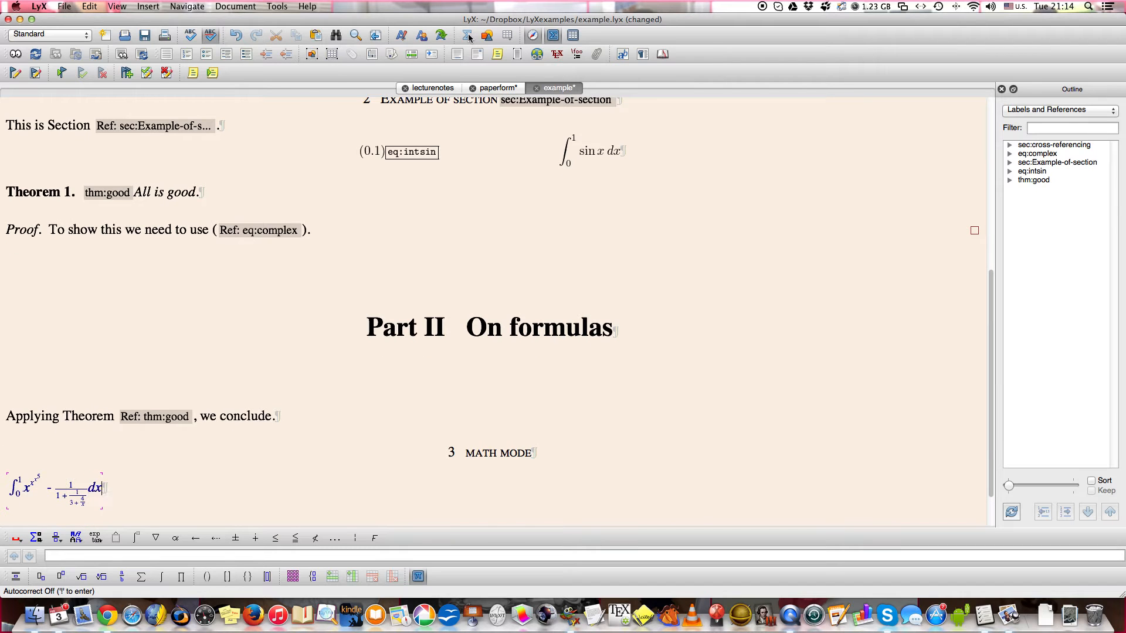
pyautogui.press('Right')
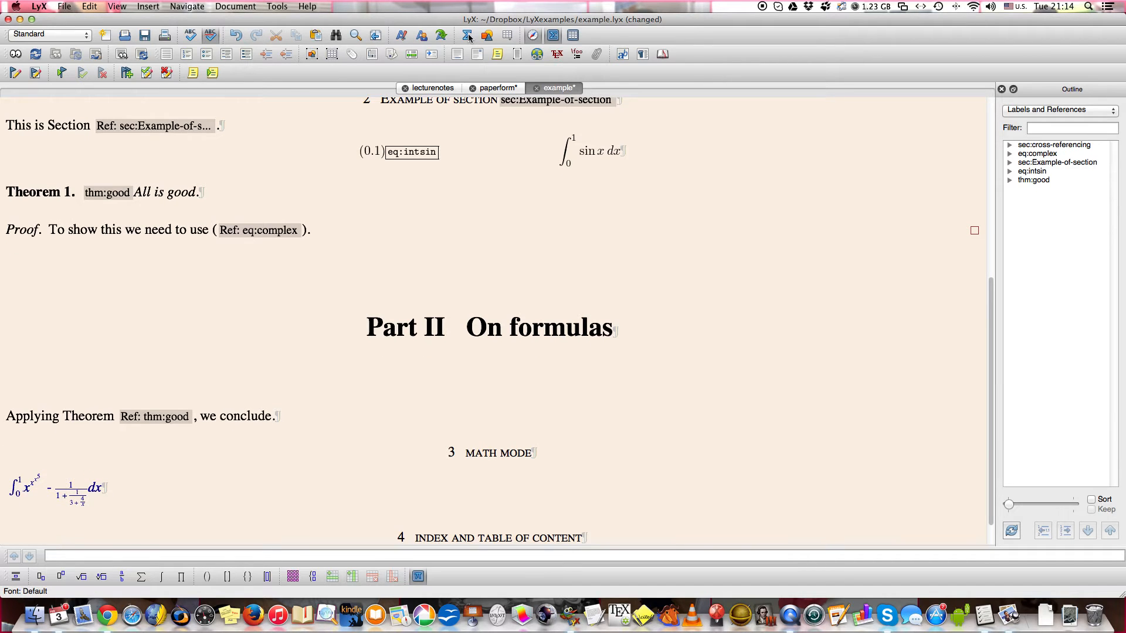
# Follow the formula with the text "is an interesting integral." and check the line in the PDF preview.
pyautogui.write('is an inter')
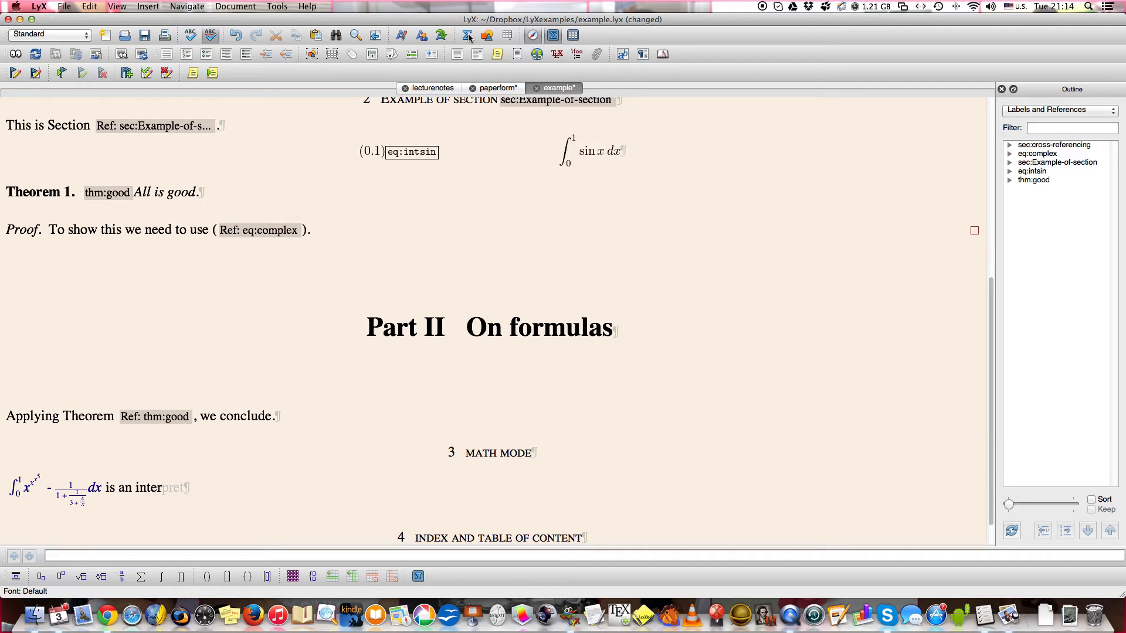
pyautogui.write('esting inte')
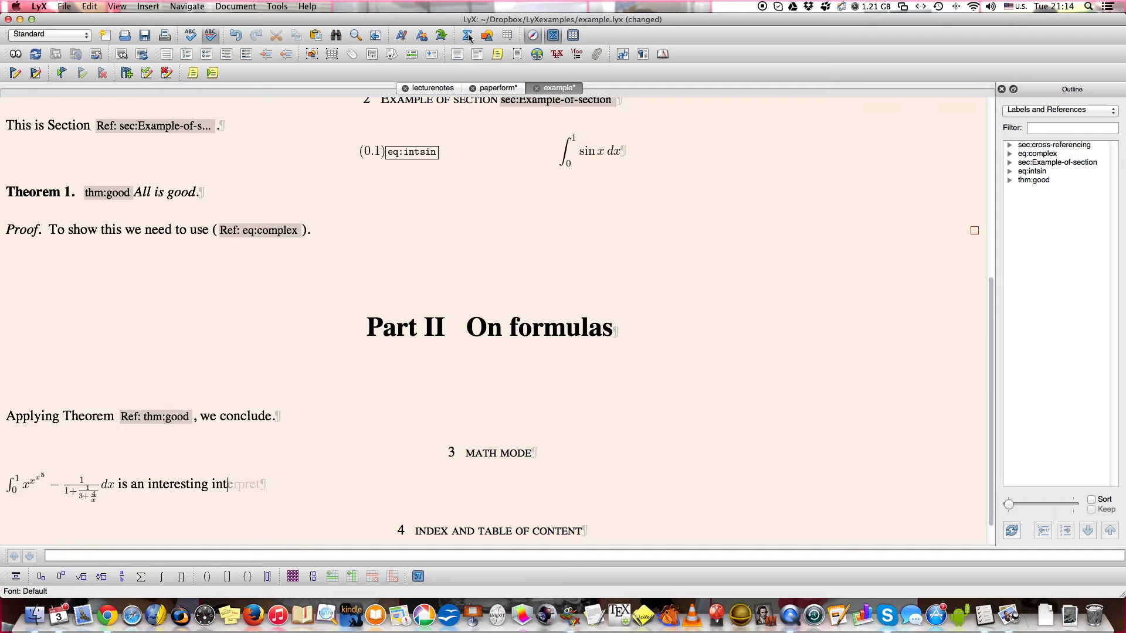
pyautogui.write('gral.')
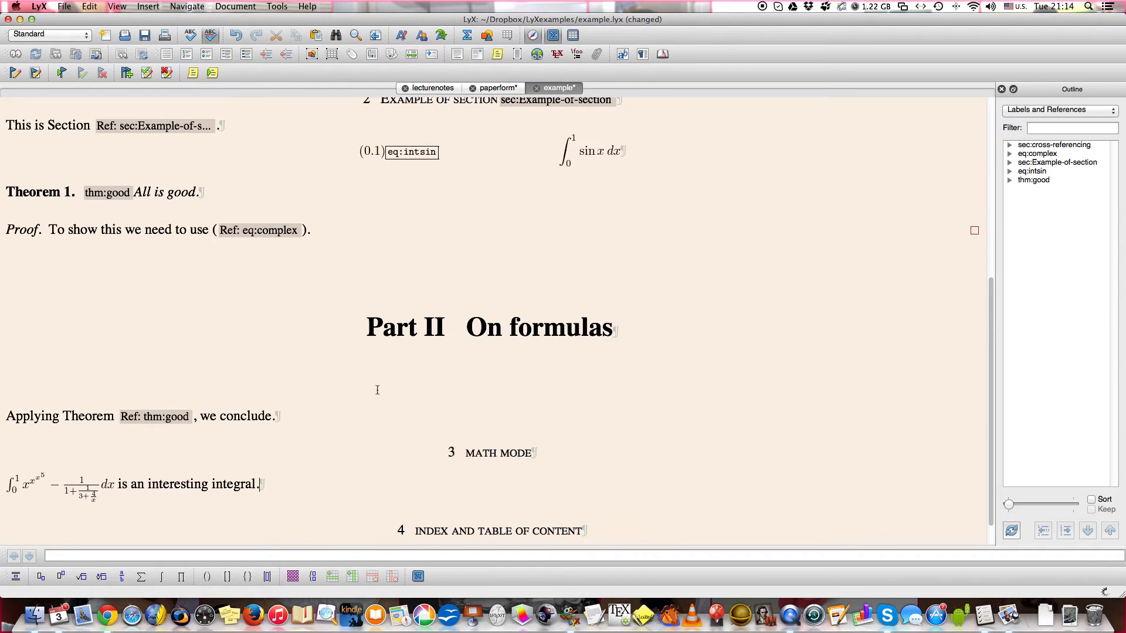
pyautogui.scroll(-3, 376, 393)
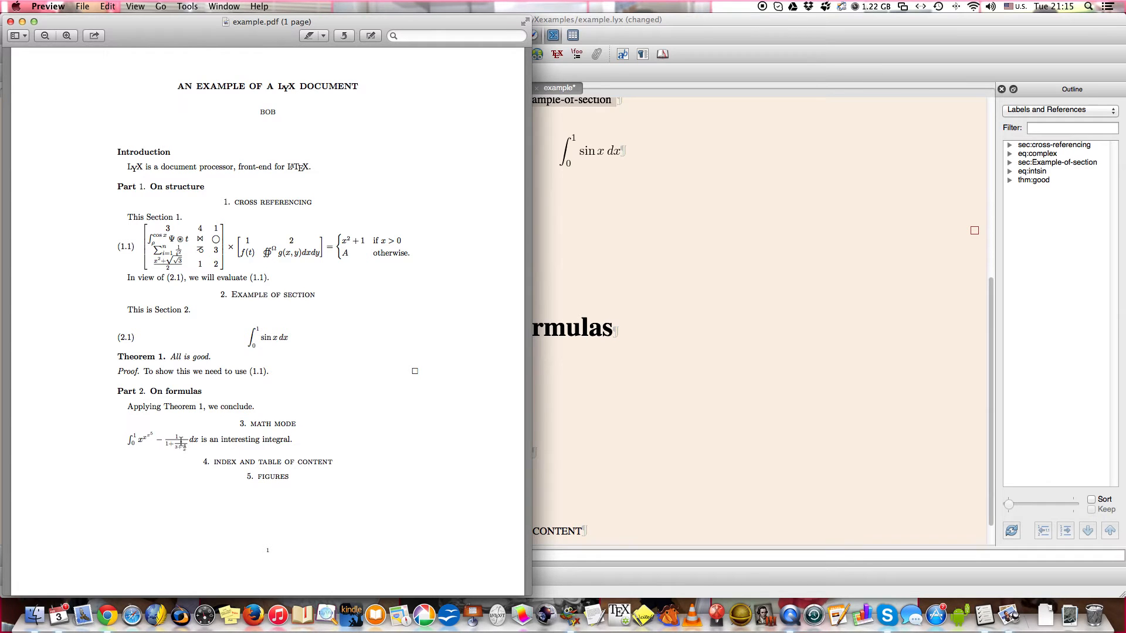
pyautogui.click(597, 467)
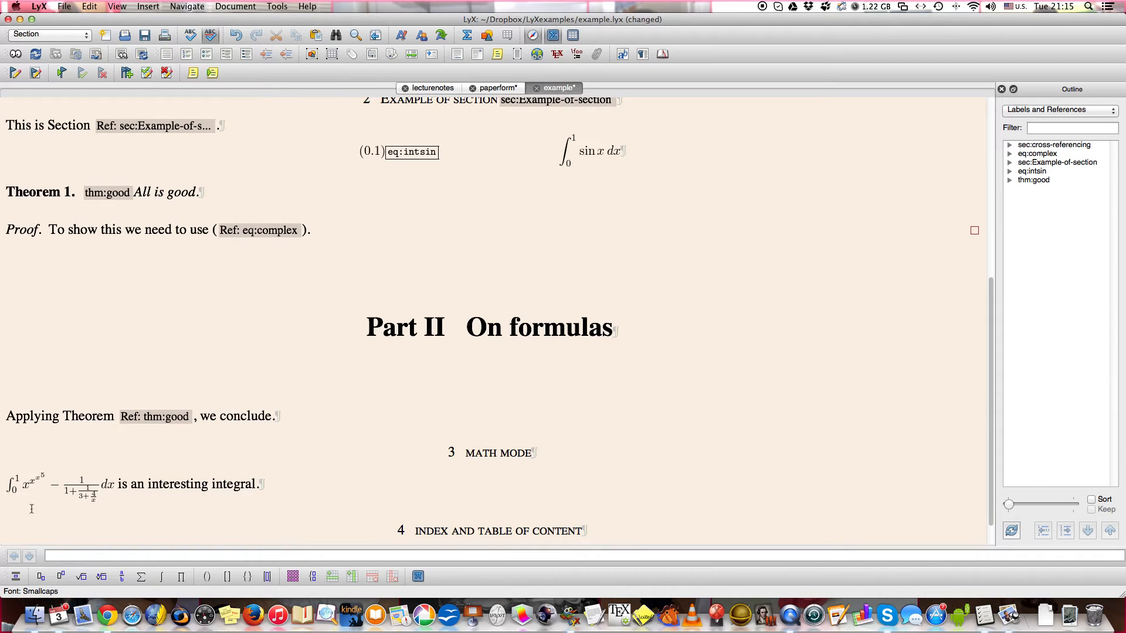
# Toggle the integral between inline and displayed style, leave it as a displayed formula, and check it in the PDF preview.
pyautogui.click(58, 489)
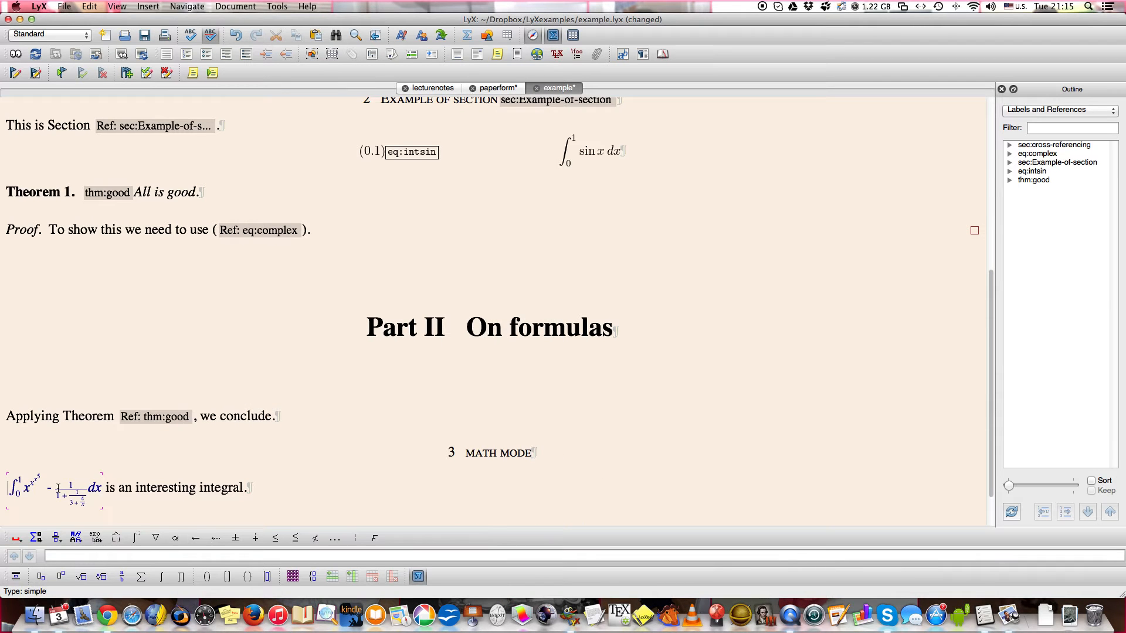
pyautogui.click(16, 578)
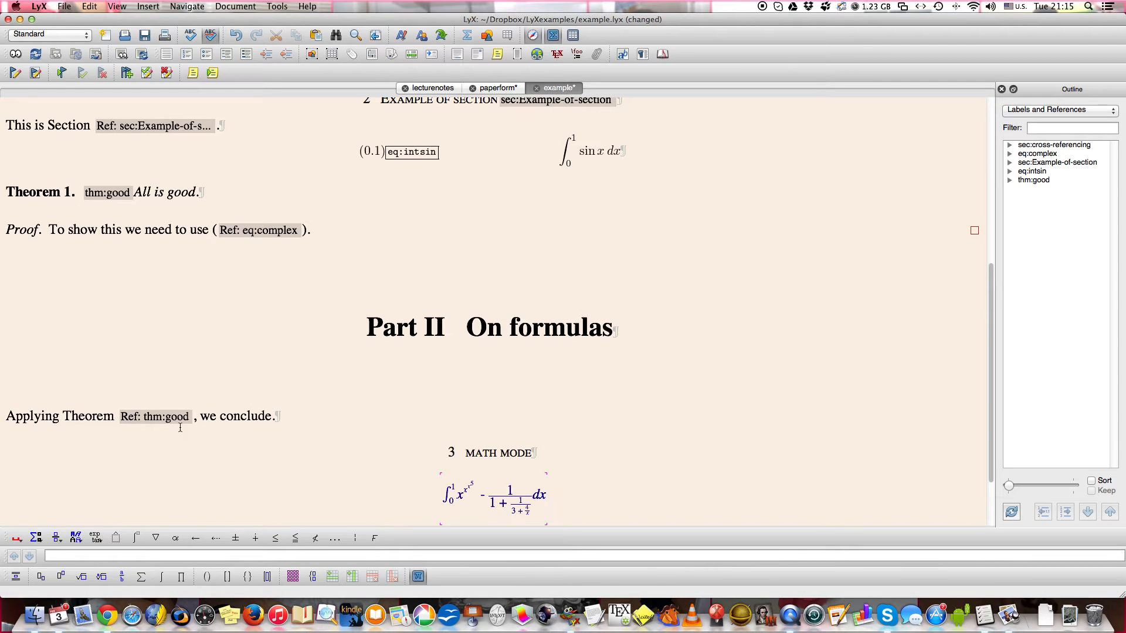
pyautogui.press('shift+super+m')
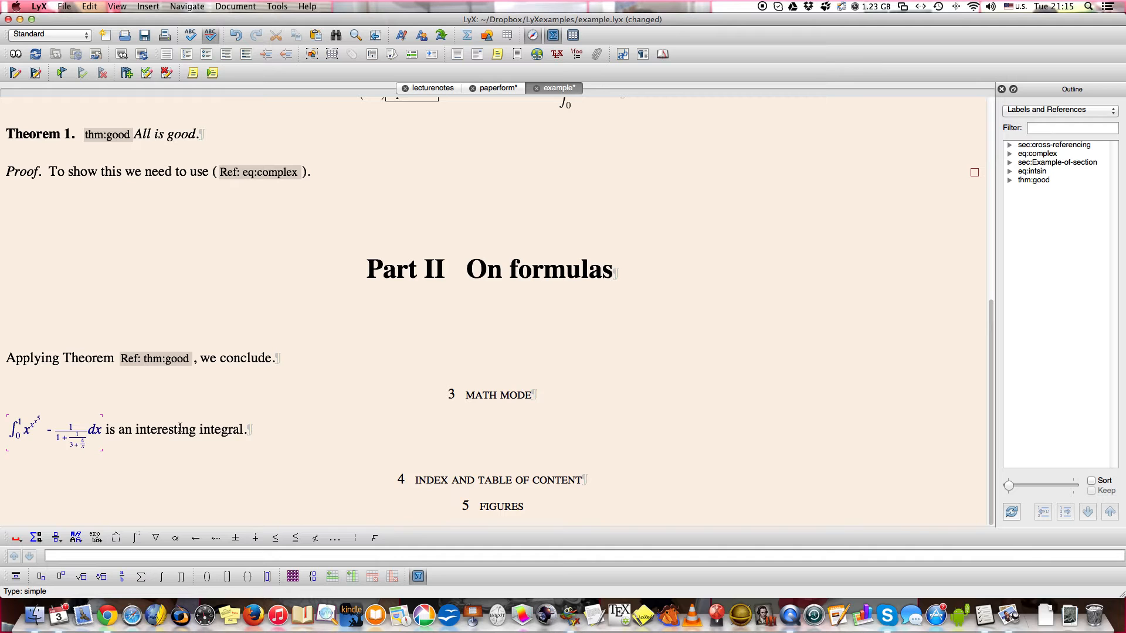
pyautogui.press('shift+super+m')
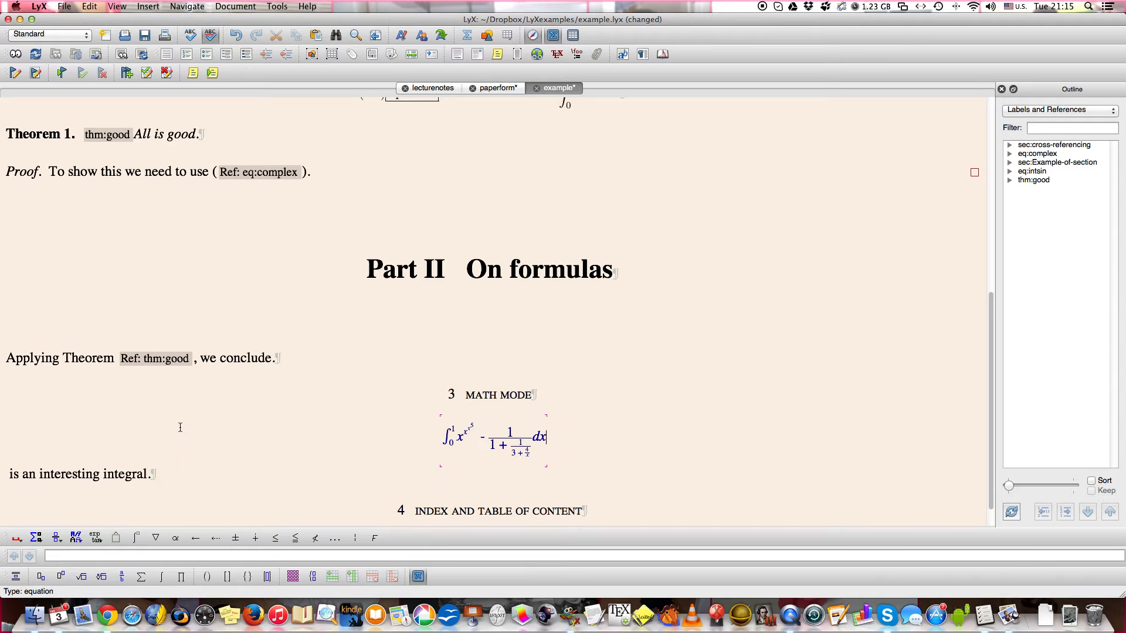
pyautogui.click(171, 466)
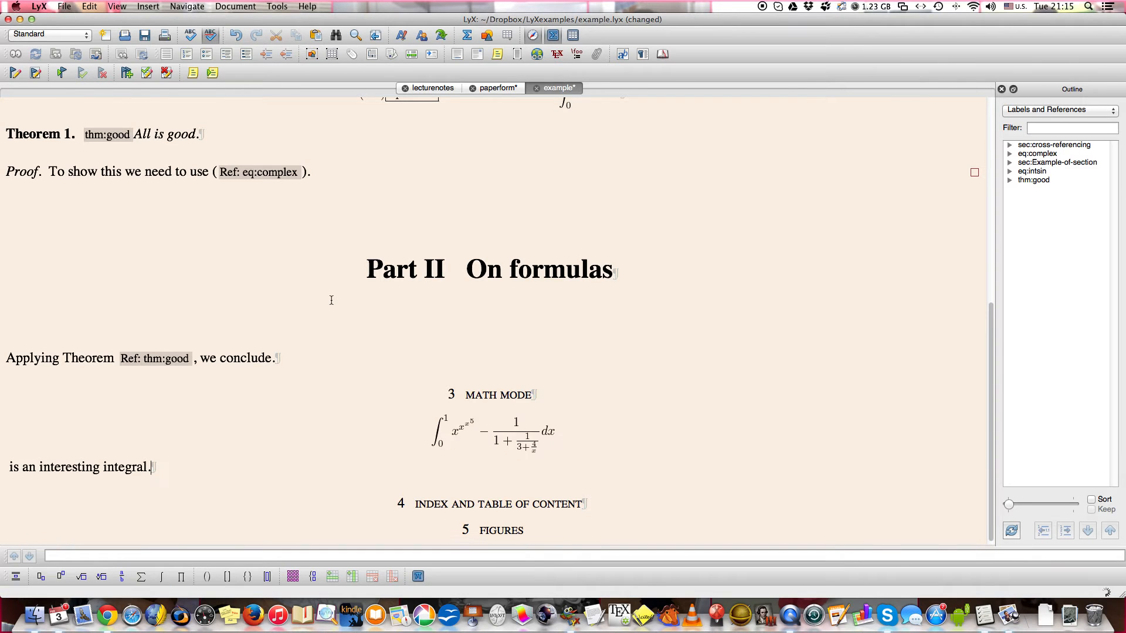
pyautogui.scroll(-5, 337, 350)
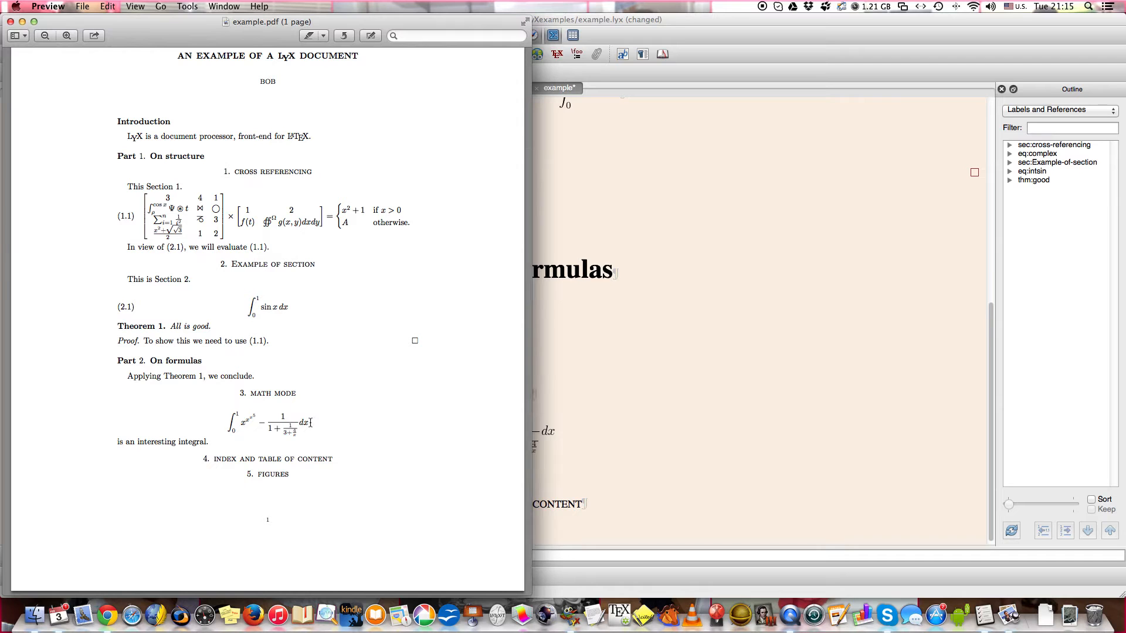
# Examine the options offered for the displayed integral, such as formula numbering, equation label and computer algebra system.
pyautogui.click(547, 437)
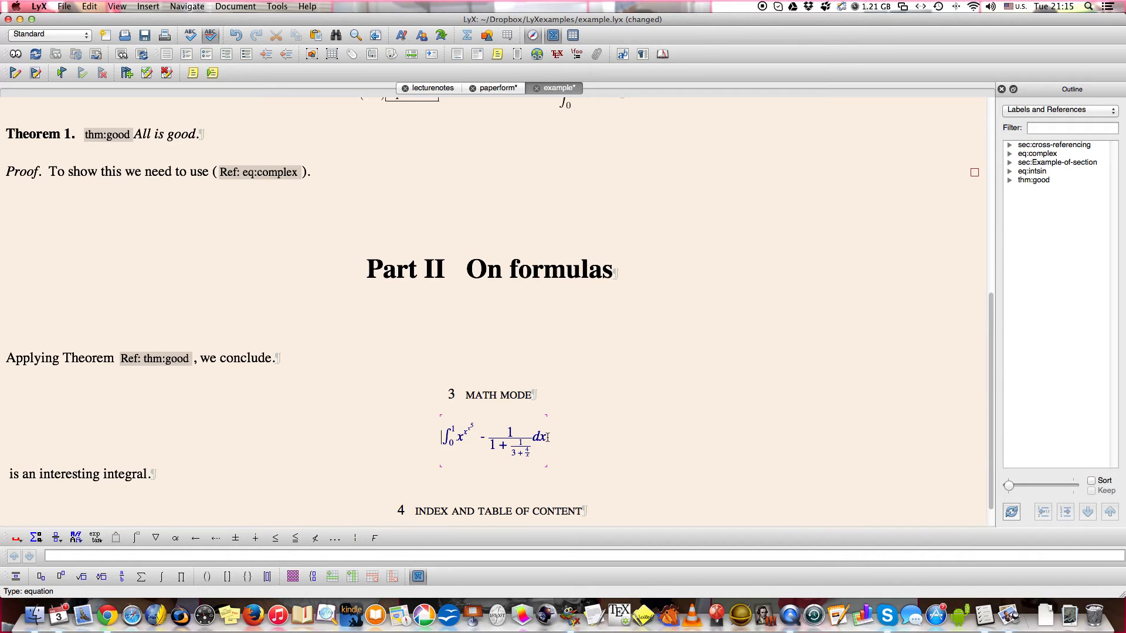
pyautogui.rightClick(547, 436)
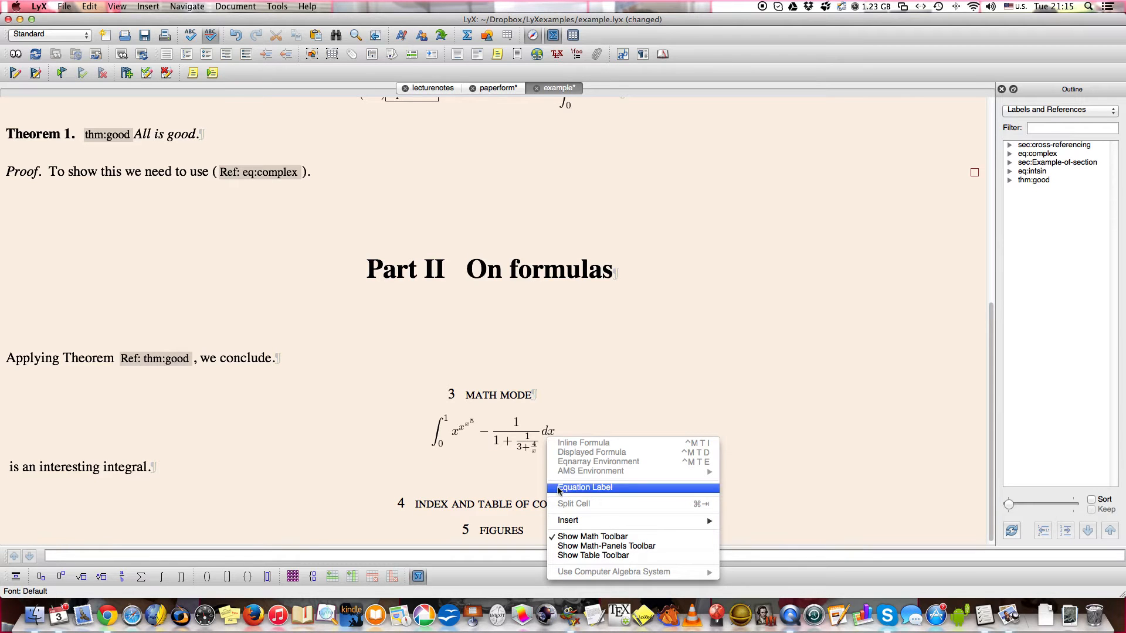
pyautogui.click(487, 432)
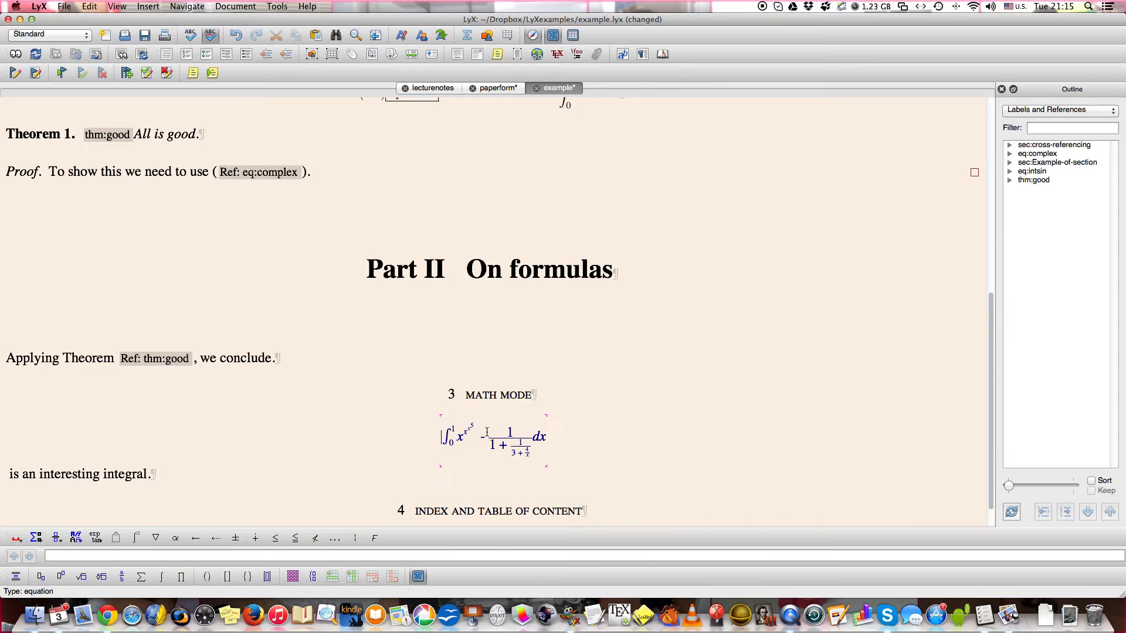
pyautogui.rightClick(488, 432)
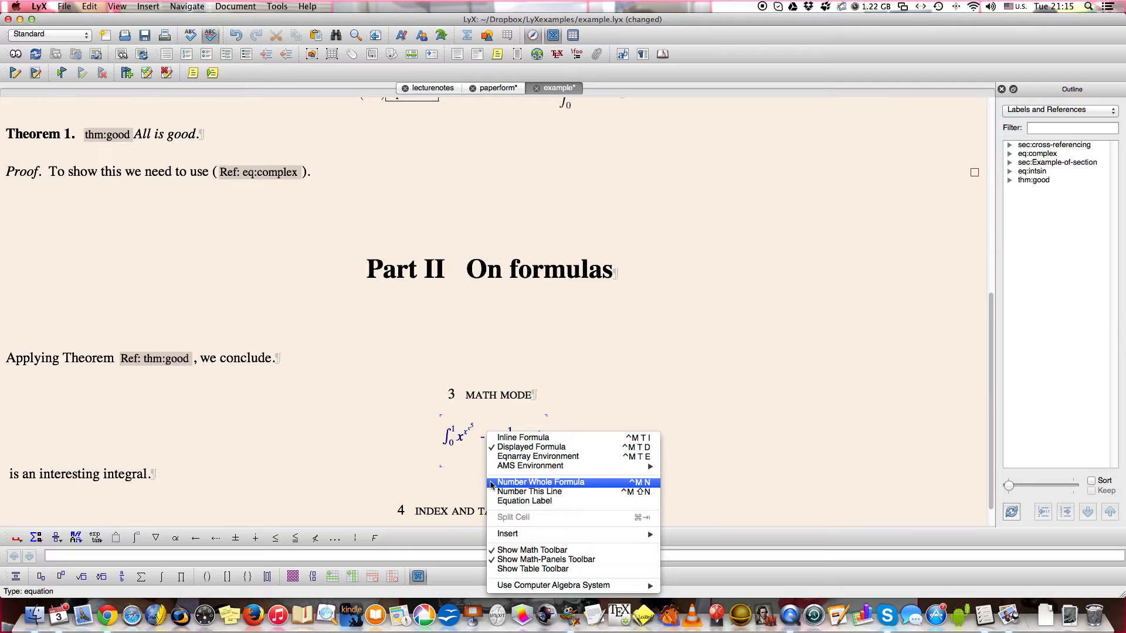
pyautogui.moveTo(514, 586)
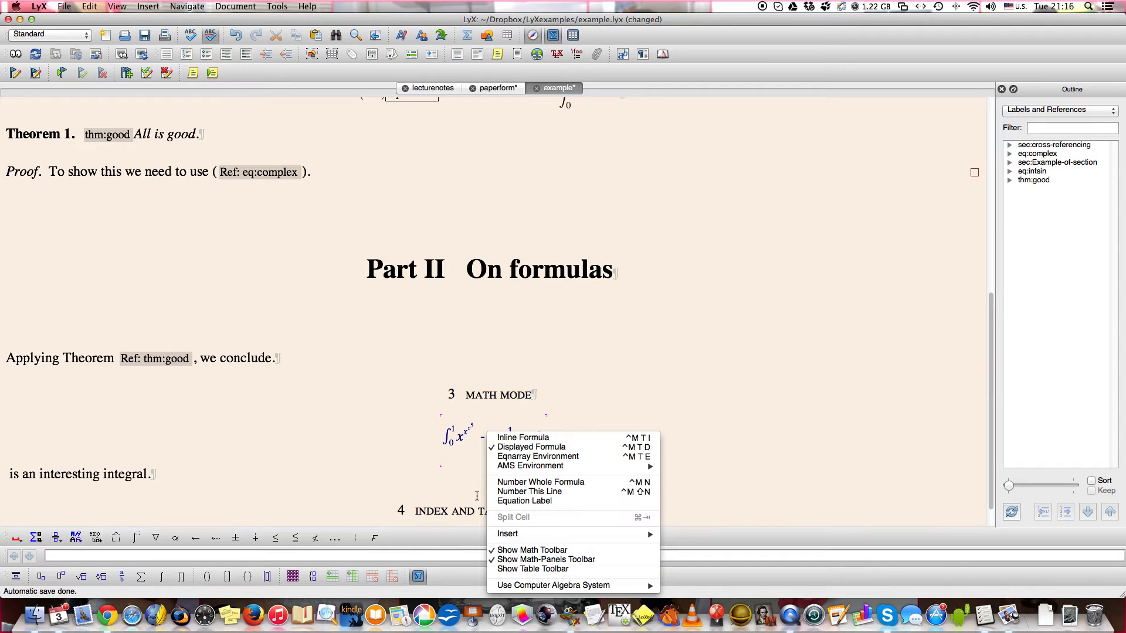
pyautogui.click(452, 451)
pyautogui.click(255, 476)
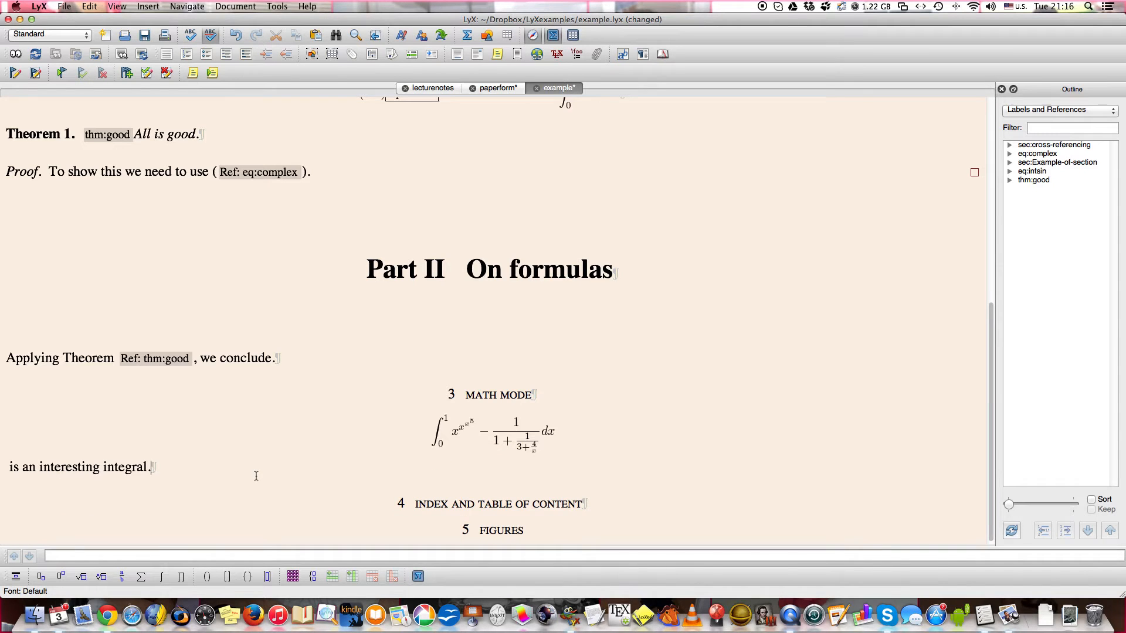
pyautogui.click(598, 497)
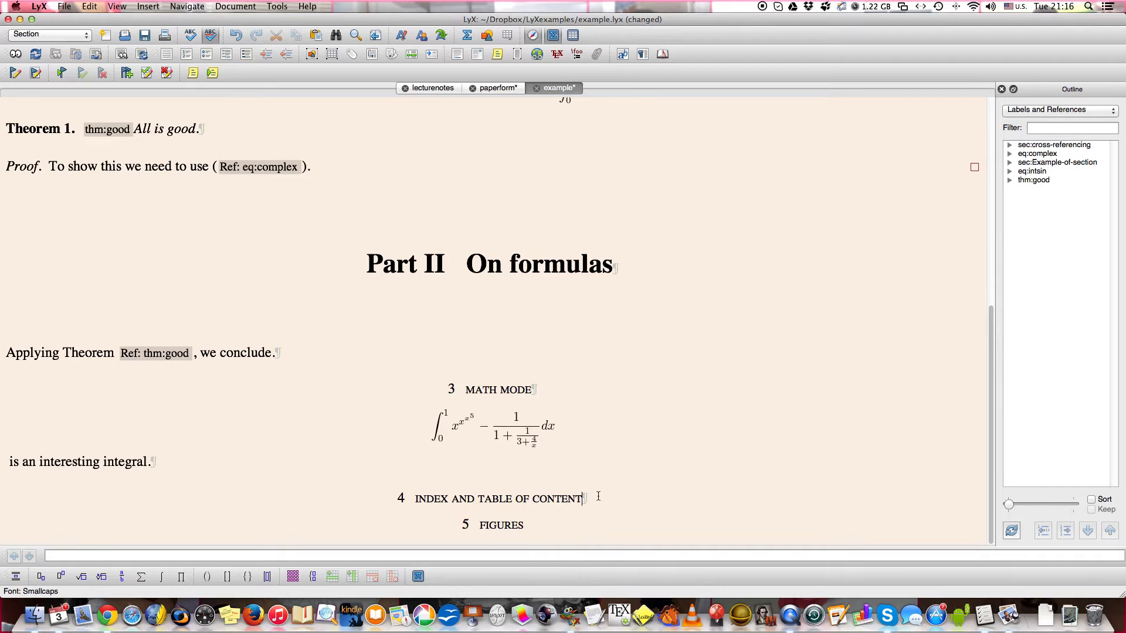
pyautogui.press('Return')
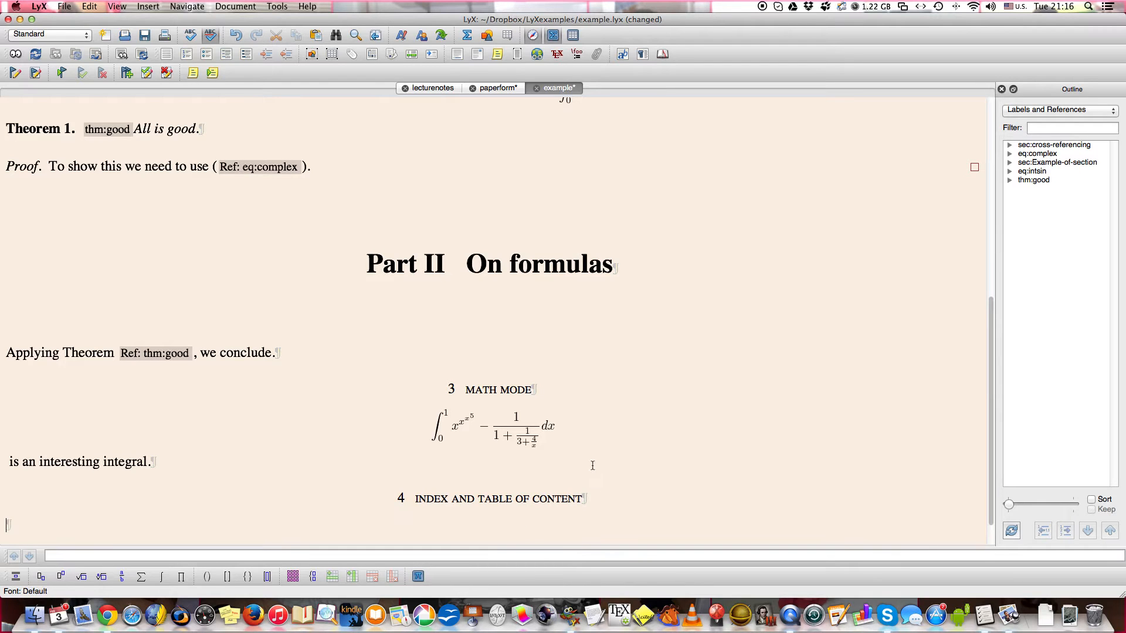
pyautogui.scroll(-2, 593, 460)
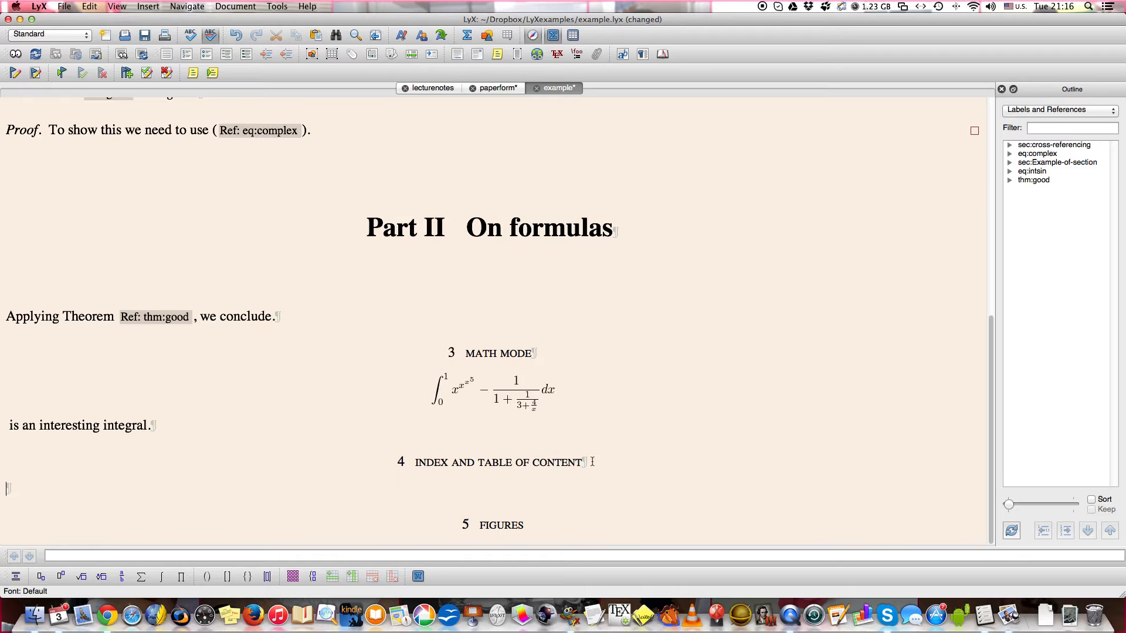
# Add a paragraph under the Index and table of content heading reading "I want to define definition", with "definition" emphasized.
pyautogui.click(592, 462)
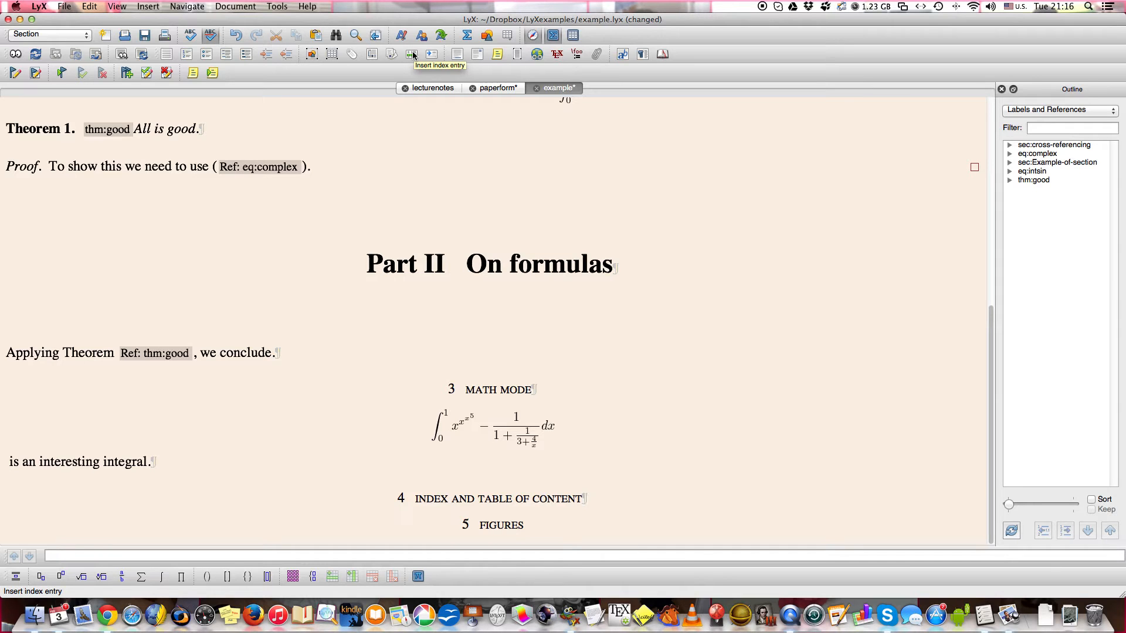
pyautogui.press('Return')
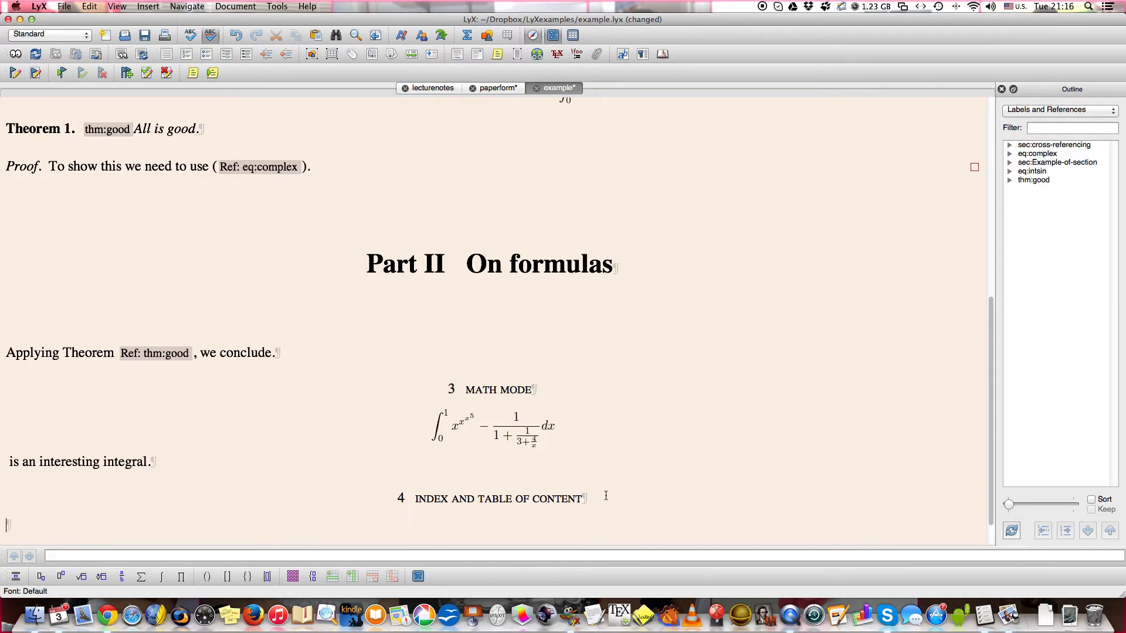
pyautogui.write('I want to define')
pyautogui.press('super+e')
pyautogui.write('defin')
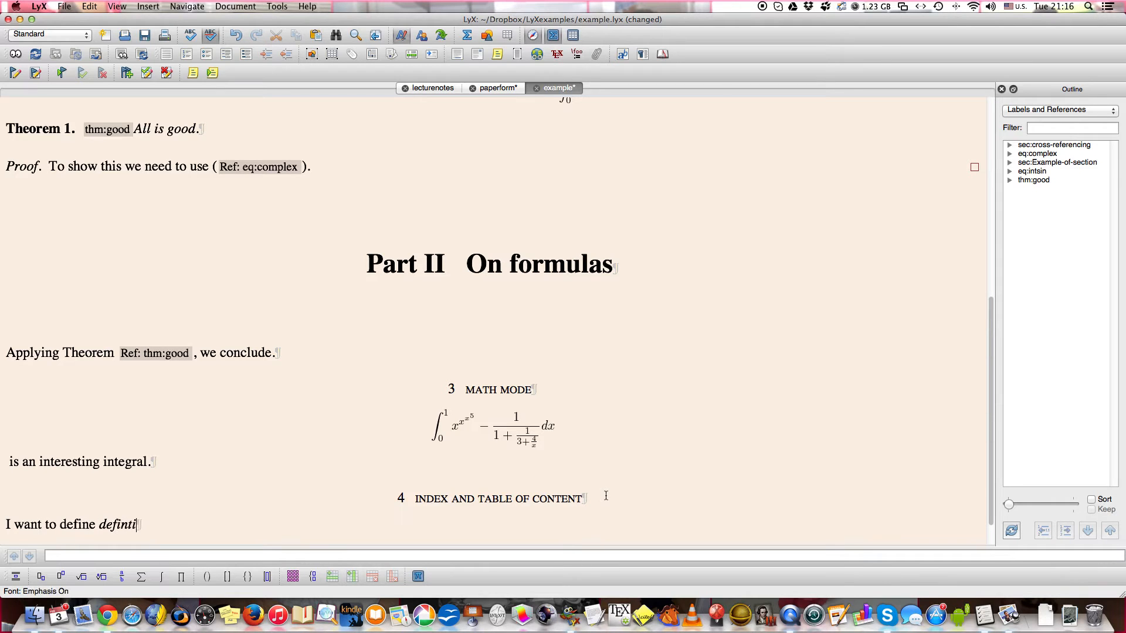
pyautogui.write('ition')
pyautogui.press('super+e')
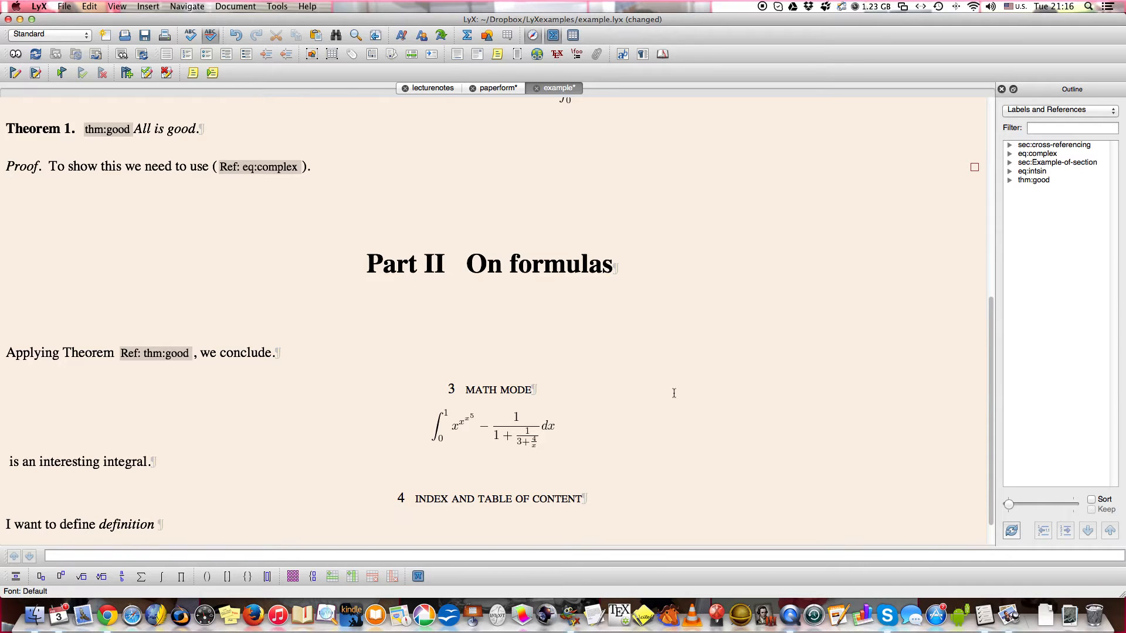
# Insert an index entry reading "definition" after the emphasized word.
pyautogui.click(412, 54)
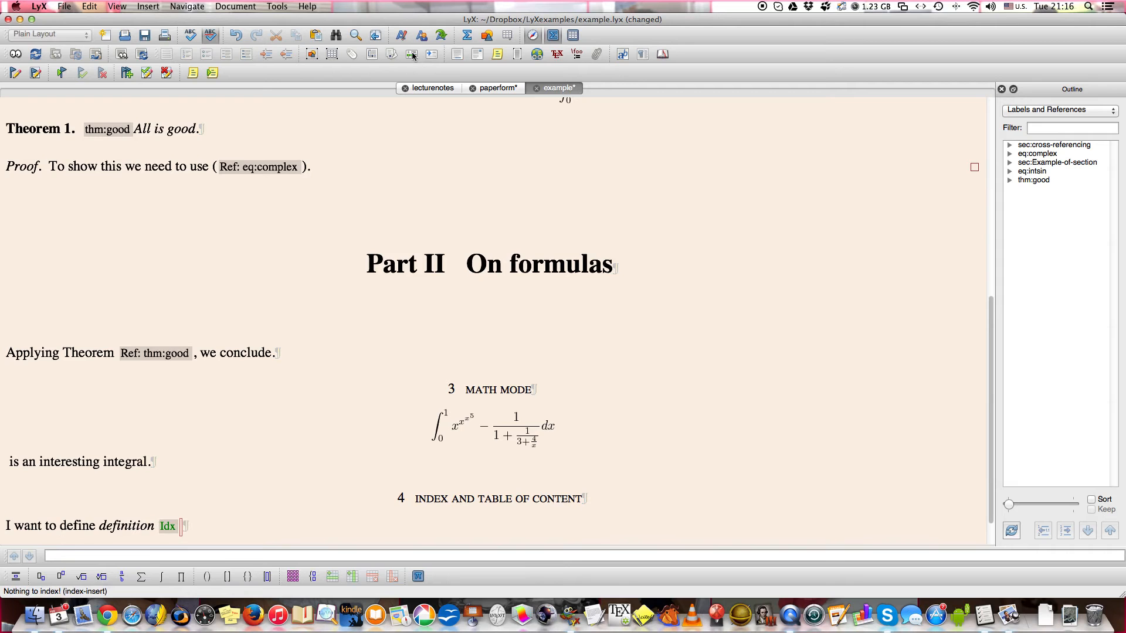
pyautogui.write('definition')
pyautogui.press('Up')
pyautogui.press('Down')
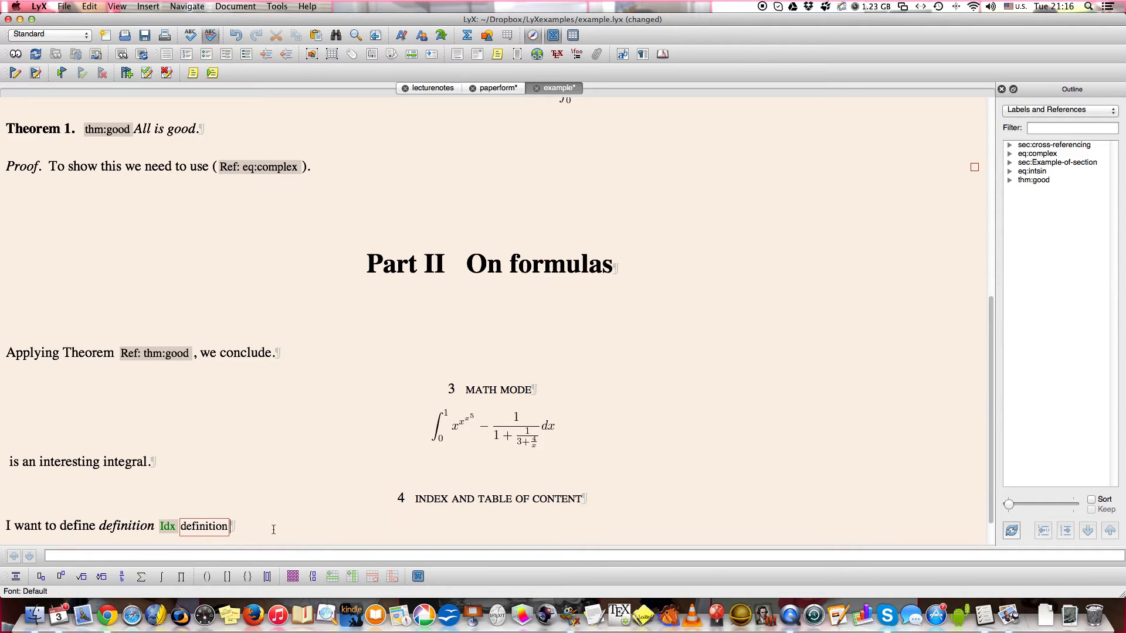
# Insert index entries for the words "LaTeX" and "LyX" in the Introduction sentence.
pyautogui.hotkey('ctrl', 'Home')
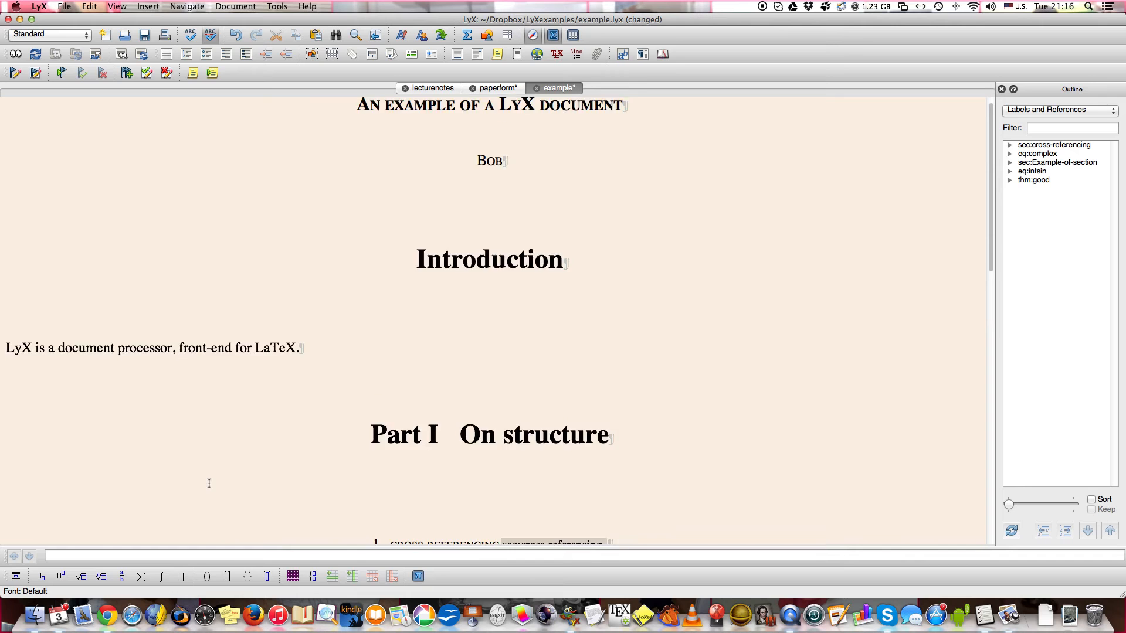
pyautogui.scroll(-3, 223, 457)
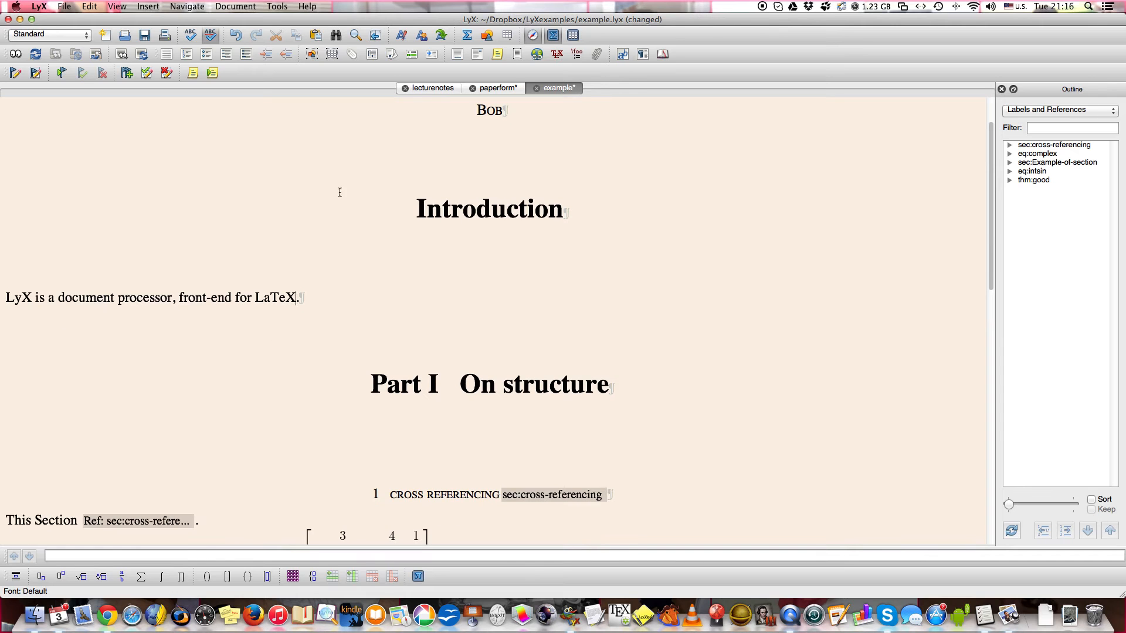
pyautogui.click(414, 53)
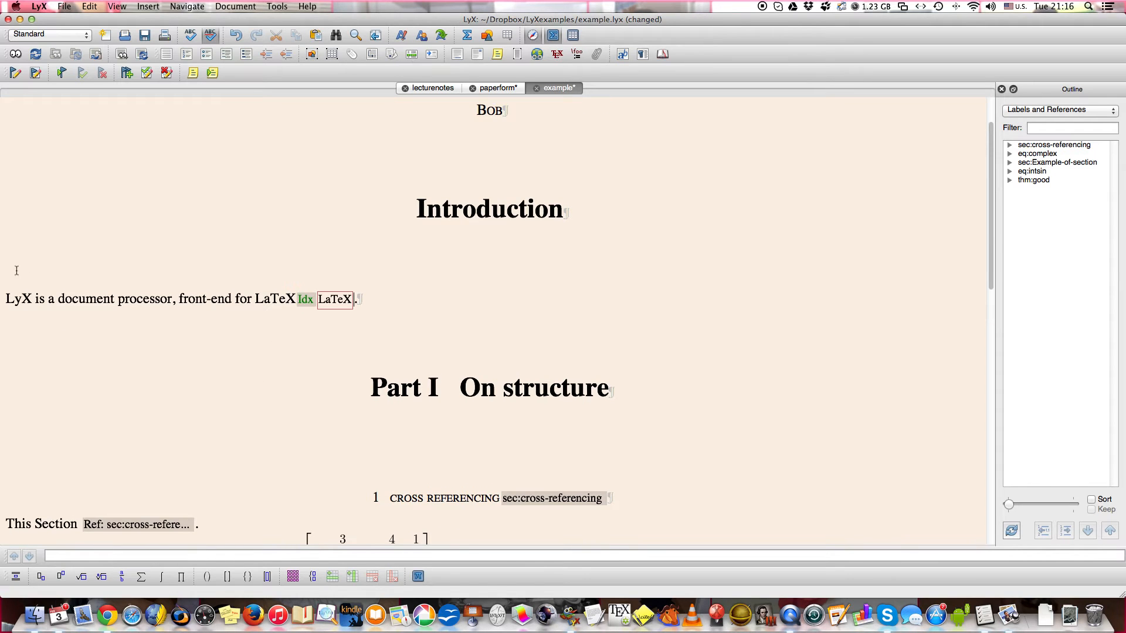
pyautogui.click(32, 300)
pyautogui.click(413, 54)
# Add the additional theorem text "The good Theorem" to Theorem 1, ahead of its thm:good label.
pyautogui.scroll(-5, 324, 287)
pyautogui.scroll(-2, 323, 287)
pyautogui.scroll(-8, 324, 288)
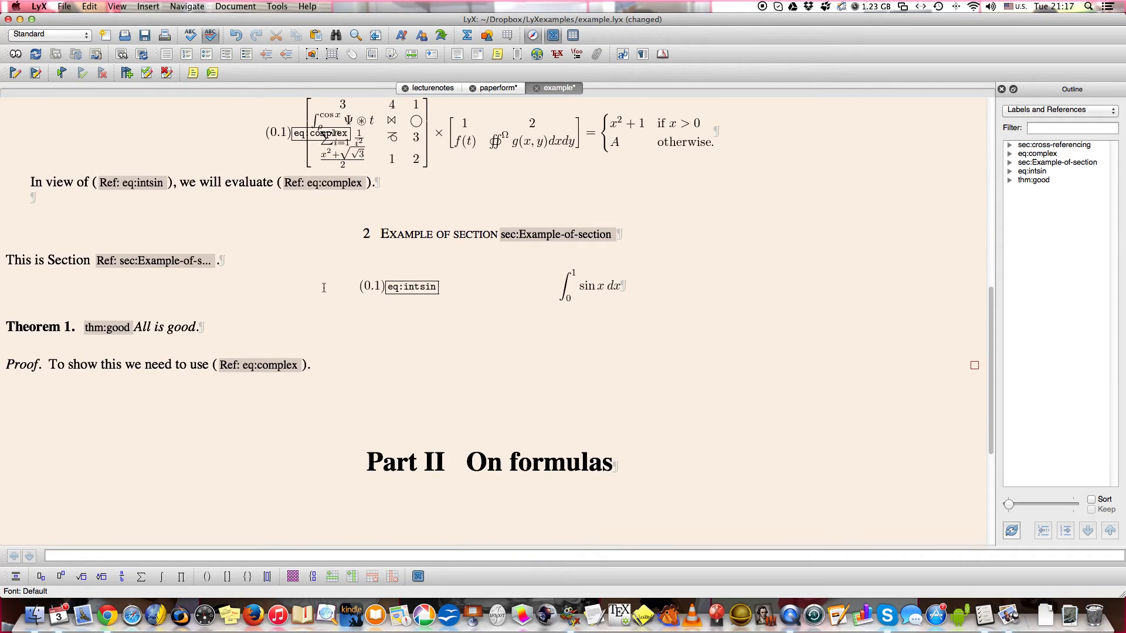
pyautogui.click(71, 326)
pyautogui.rightClick(71, 327)
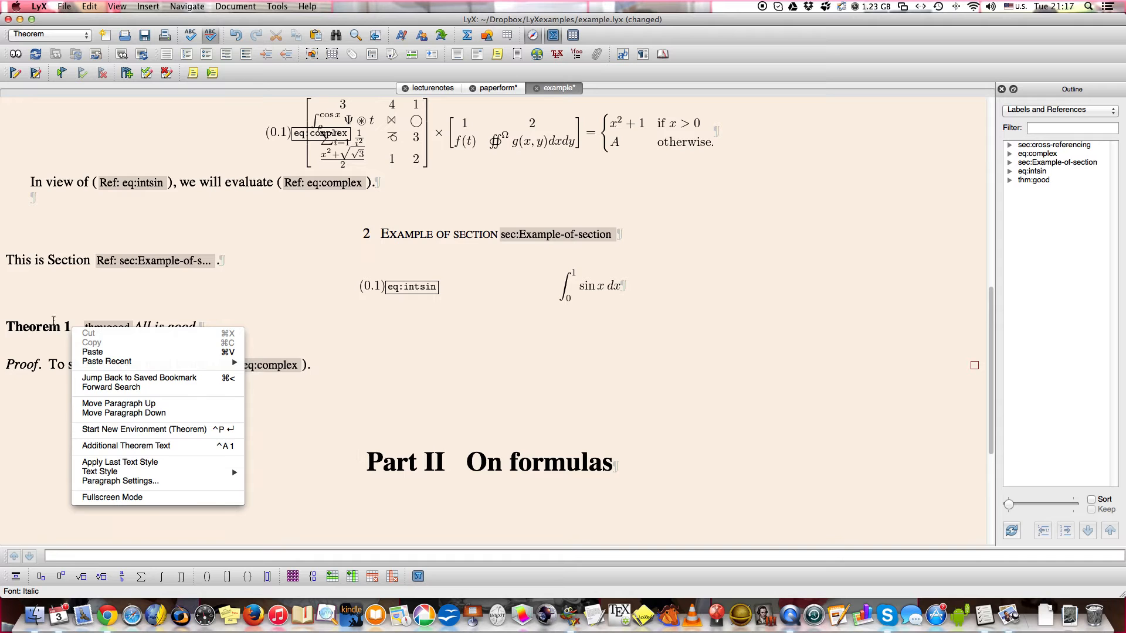
pyautogui.click(53, 332)
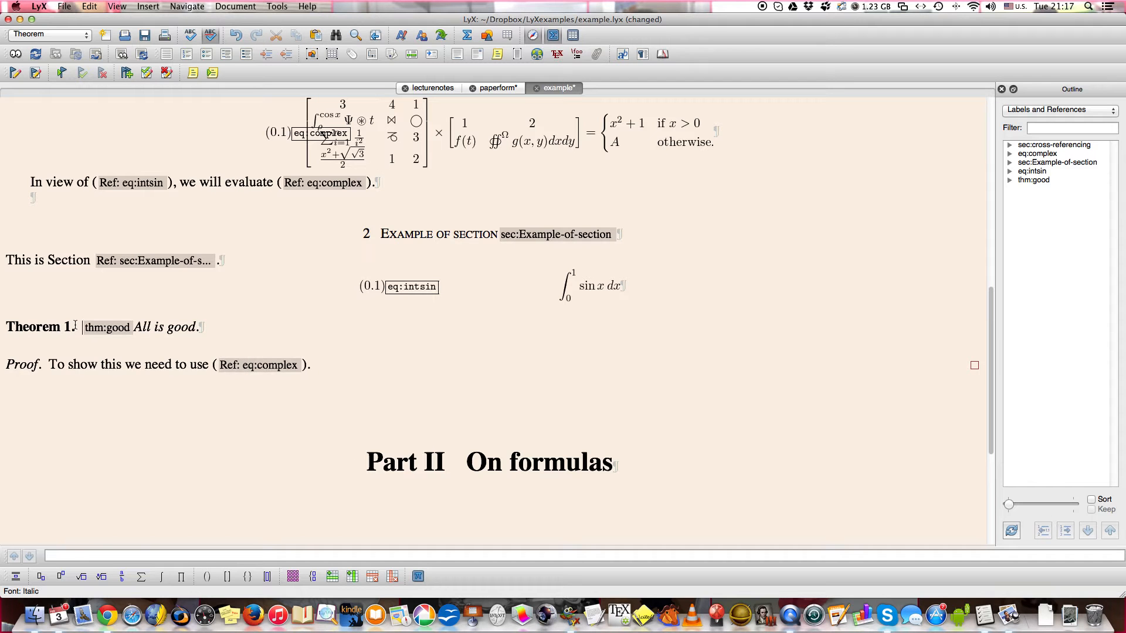
pyautogui.rightClick(75, 325)
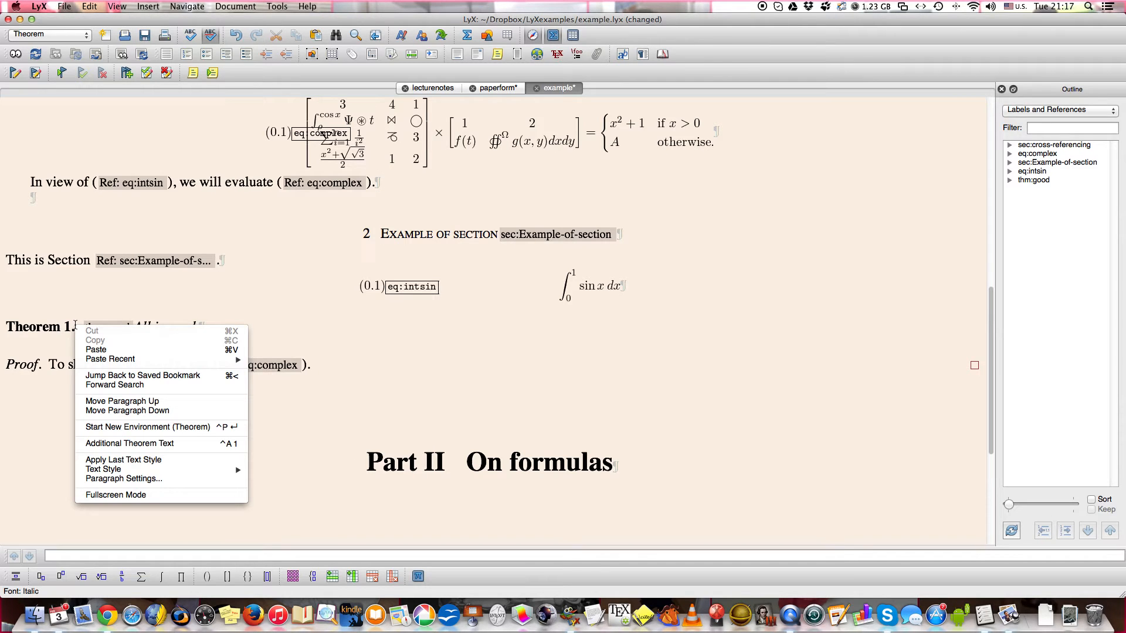
pyautogui.moveTo(77, 356)
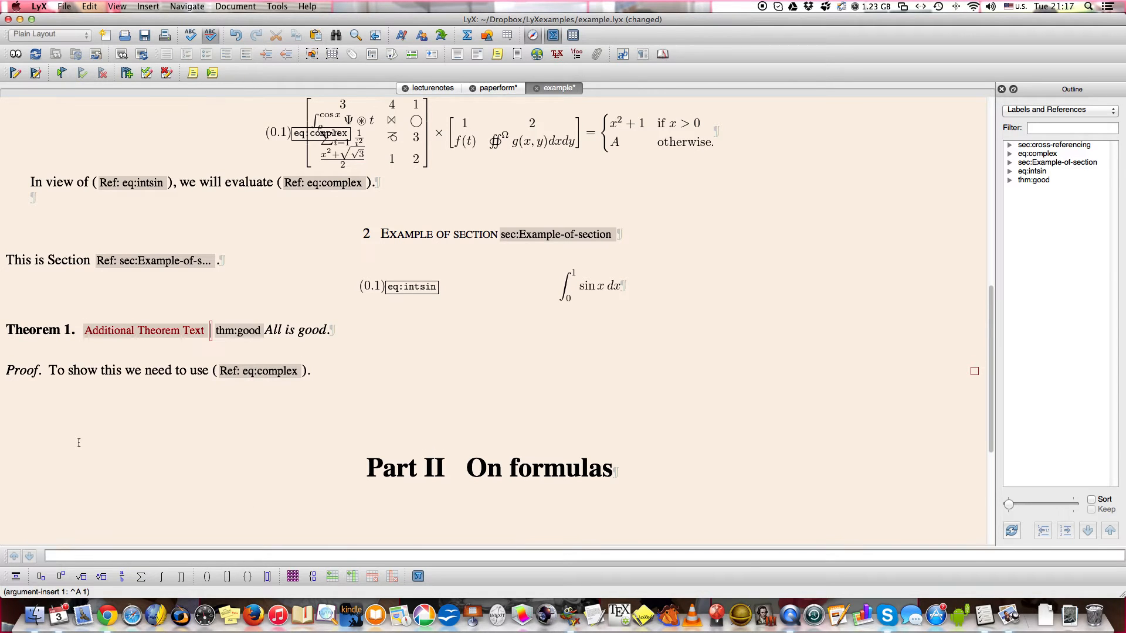
pyautogui.write('The good Theorem')
pyautogui.press('Right')
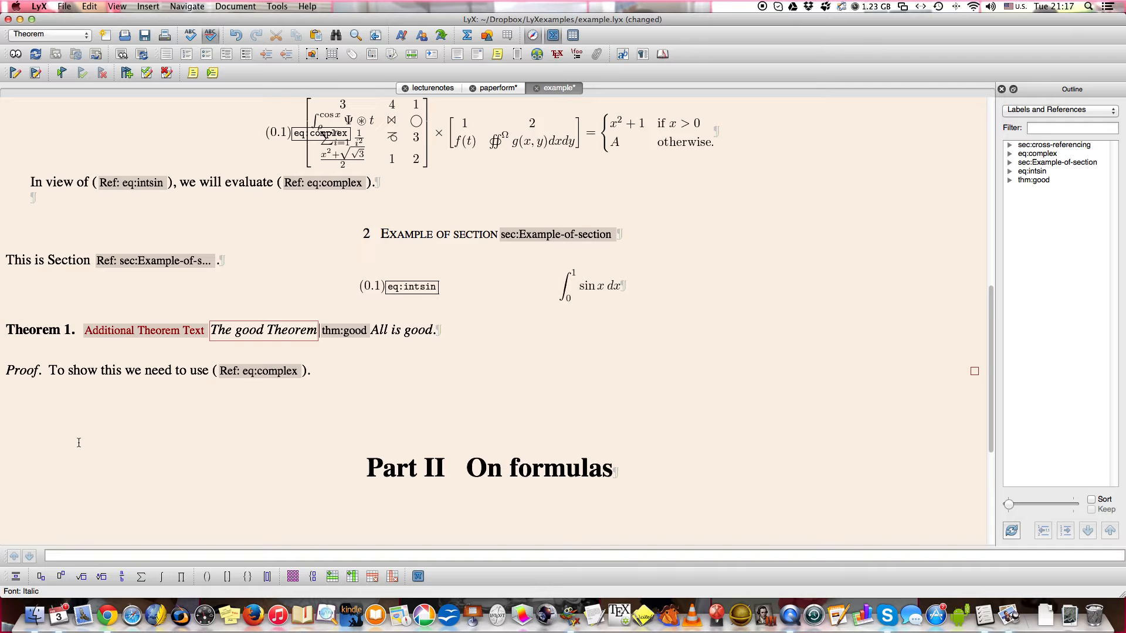
# Insert an index entry reading "The good Theorem" after Theorem 1's additional text and save the document.
pyautogui.hotkey('alt', 'i')
pyautogui.write('i')
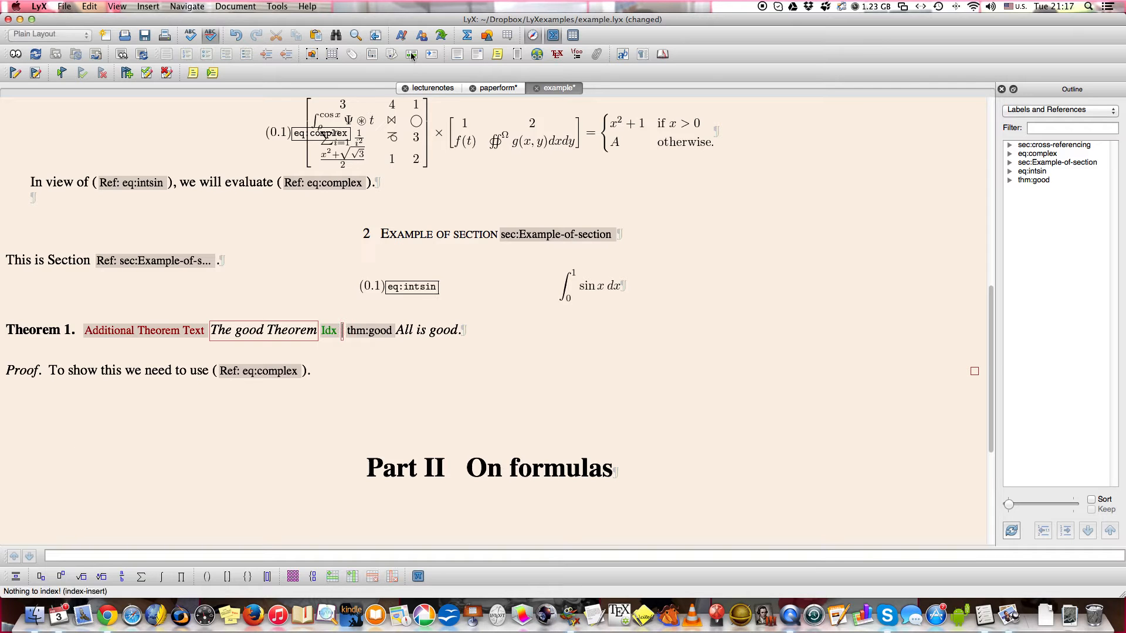
pyautogui.write('The g')
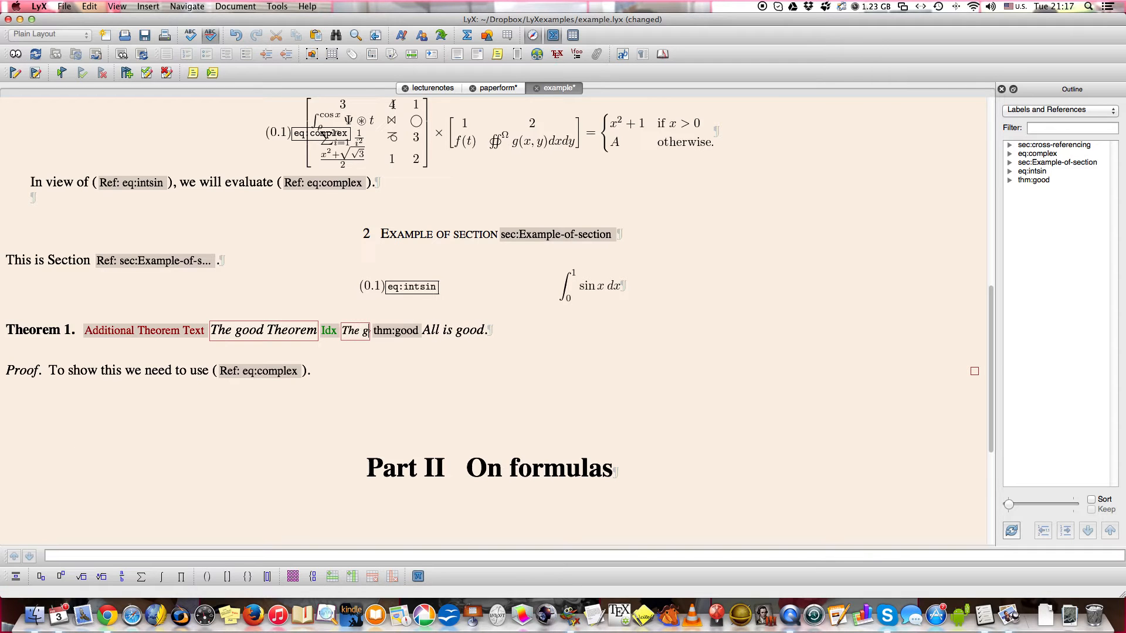
pyautogui.write('ood Theorem')
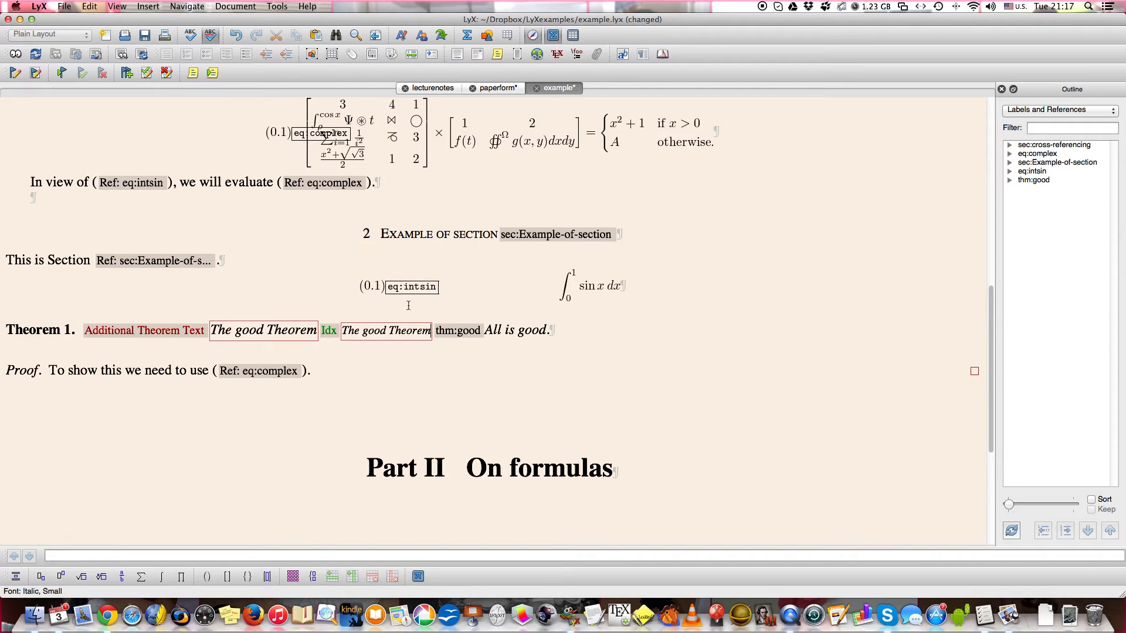
pyautogui.click(422, 469)
pyautogui.scroll(-5, 422, 402)
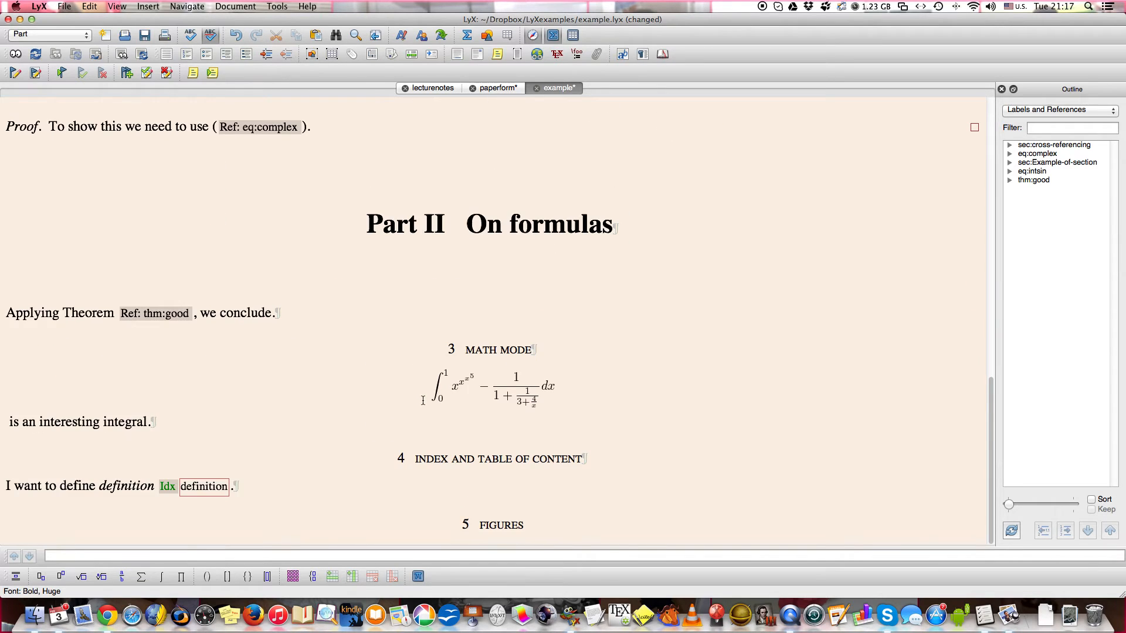
pyautogui.press('super+s')
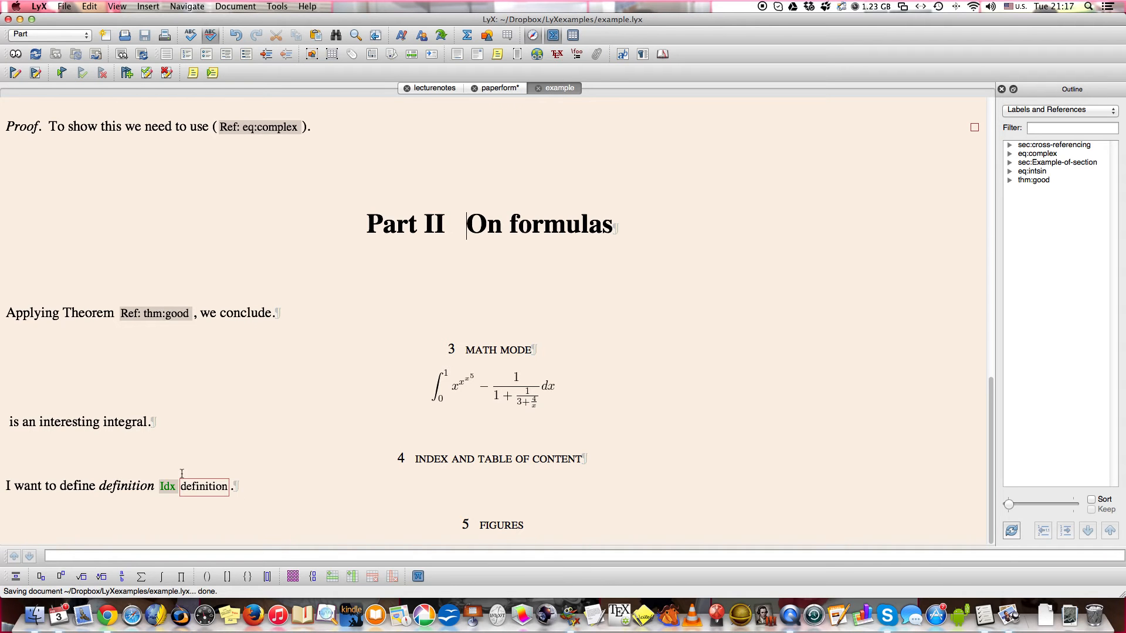
# Collapse the index entries for "definition" and "The good Theorem".
pyautogui.click(167, 488)
pyautogui.scroll(6, 237, 463)
pyautogui.scroll(2, 237, 463)
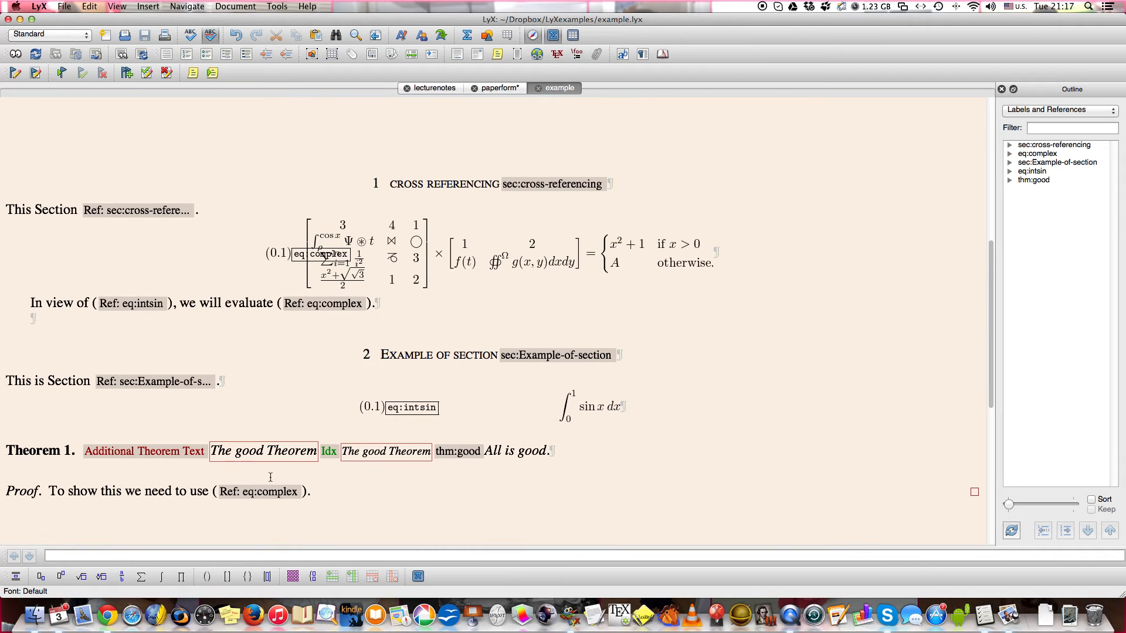
pyautogui.click(328, 451)
pyautogui.scroll(2, 320, 496)
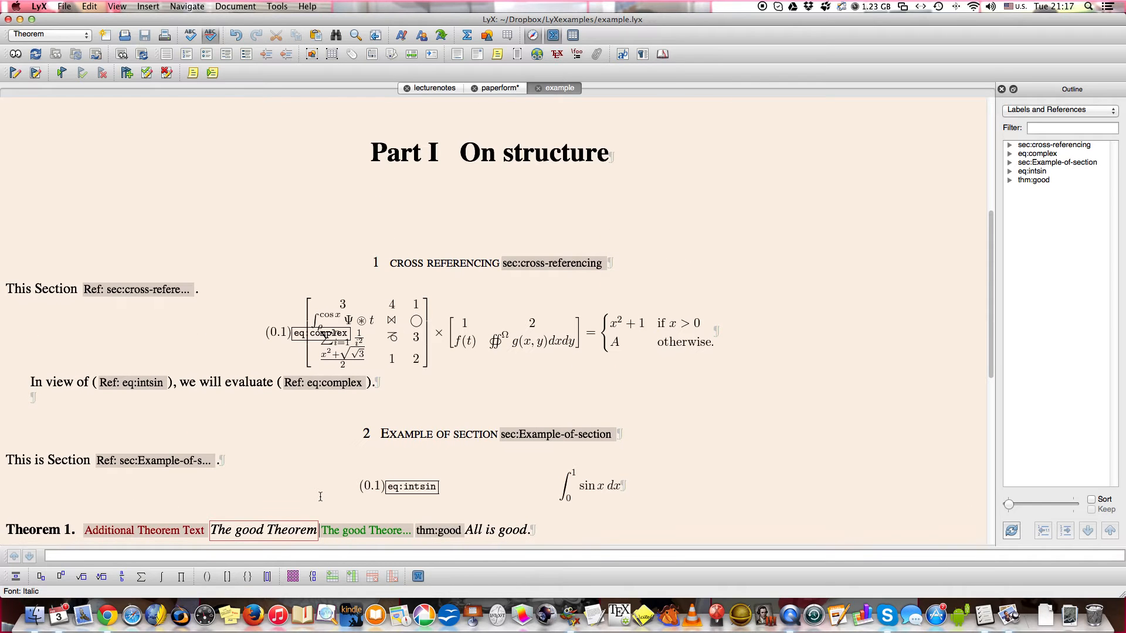
# Insert an index list on a new line below the Figures heading and save the document.
pyautogui.scroll(-10, 320, 497)
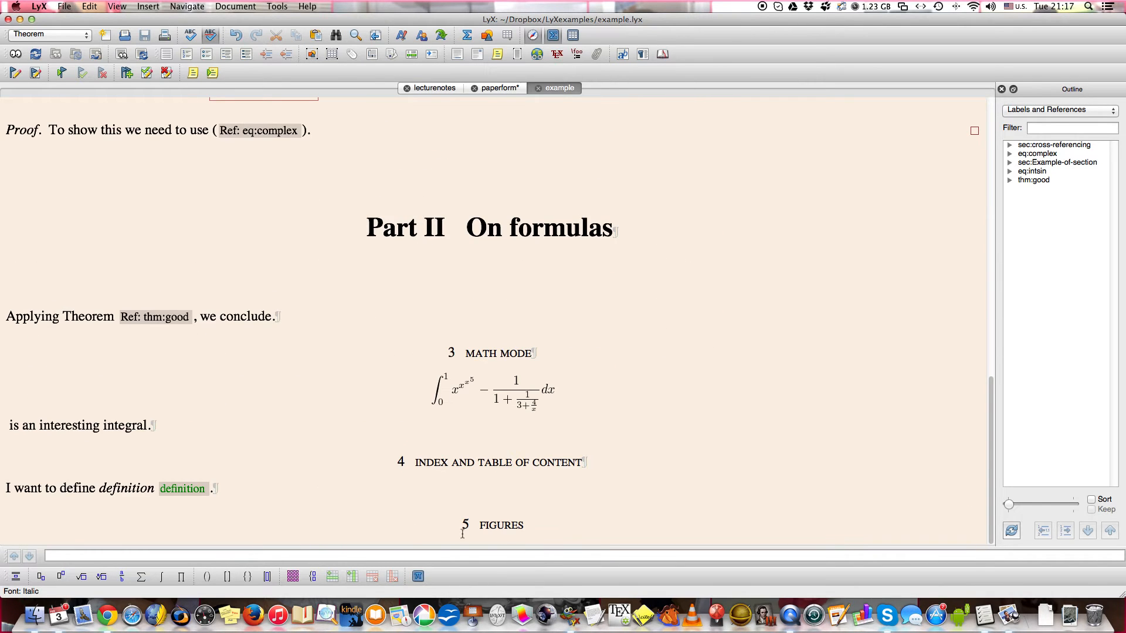
pyautogui.click(542, 526)
pyautogui.press('Return')
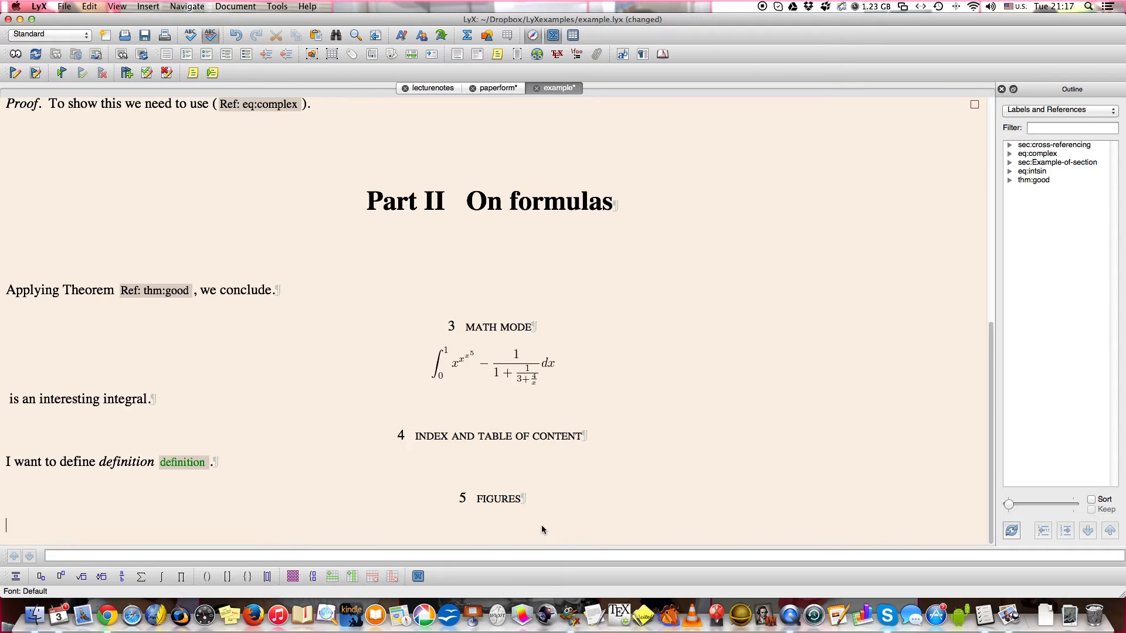
pyautogui.click(148, 6)
pyautogui.moveTo(161, 56)
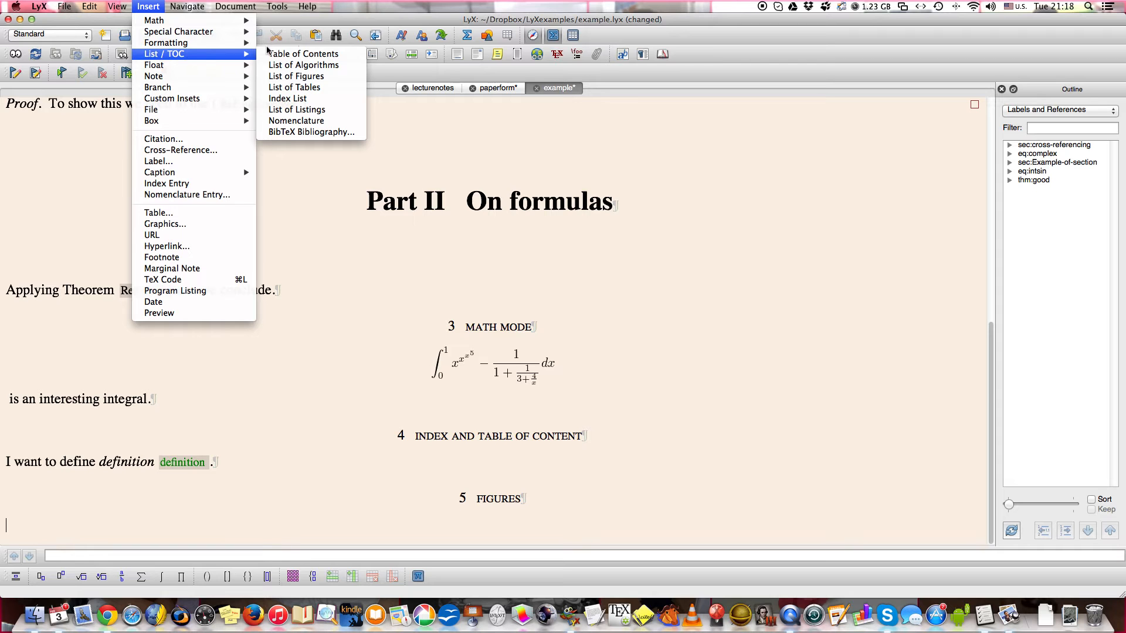
pyautogui.click(271, 98)
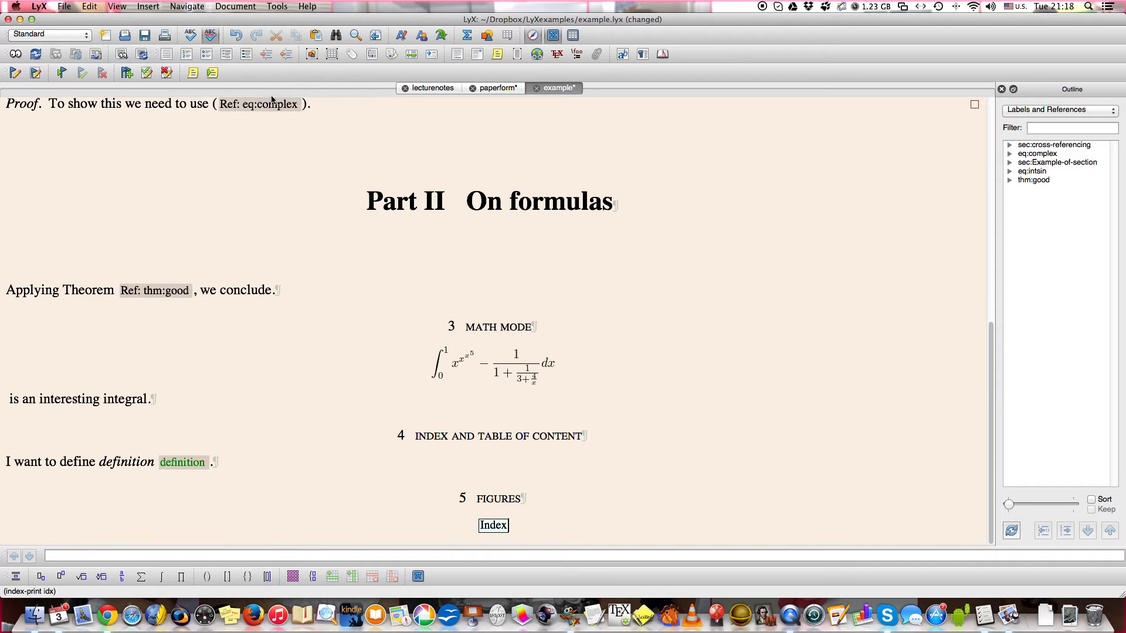
pyautogui.click(588, 496)
pyautogui.press('super+s')
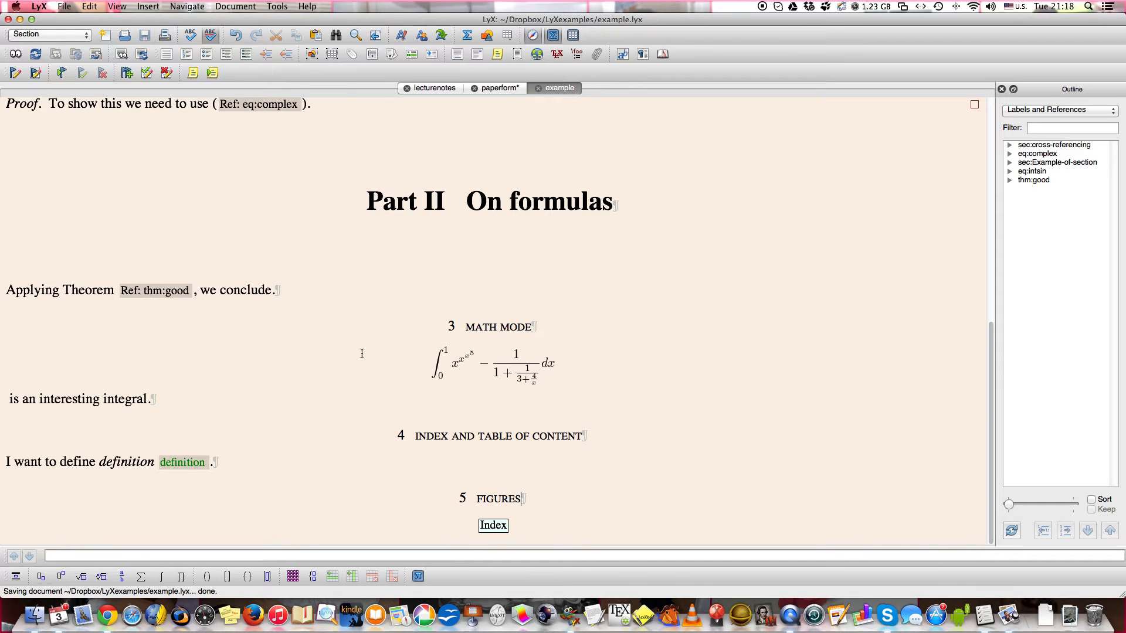
# View the document as a PDF and check its text and the index page.
pyautogui.click(16, 56)
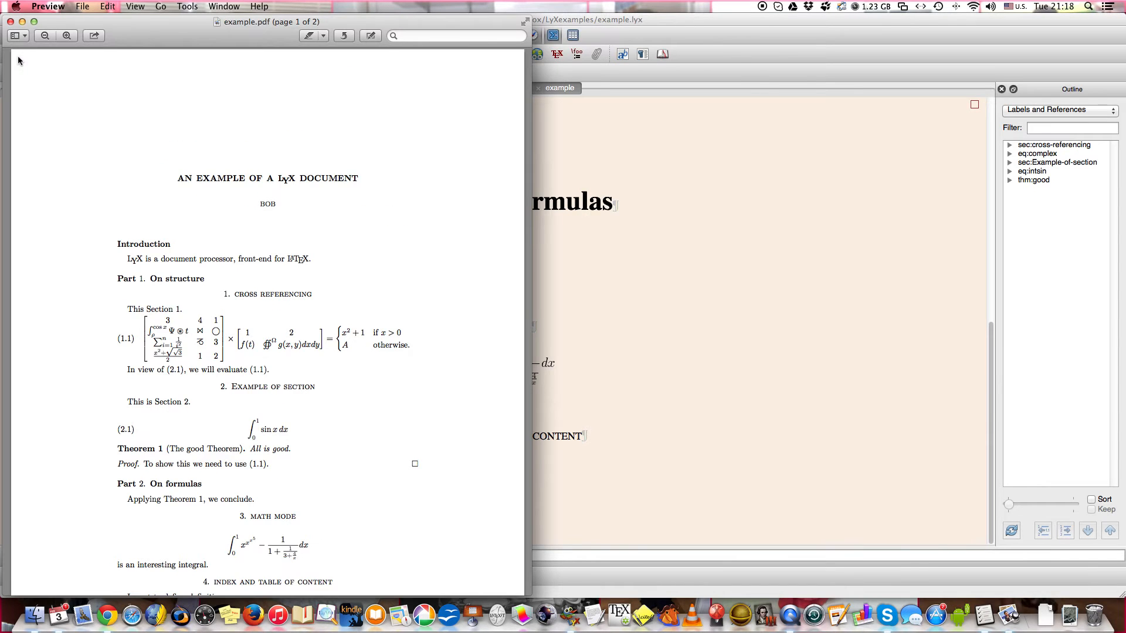
pyautogui.scroll(-5, 268, 256)
pyautogui.scroll(-8, 268, 257)
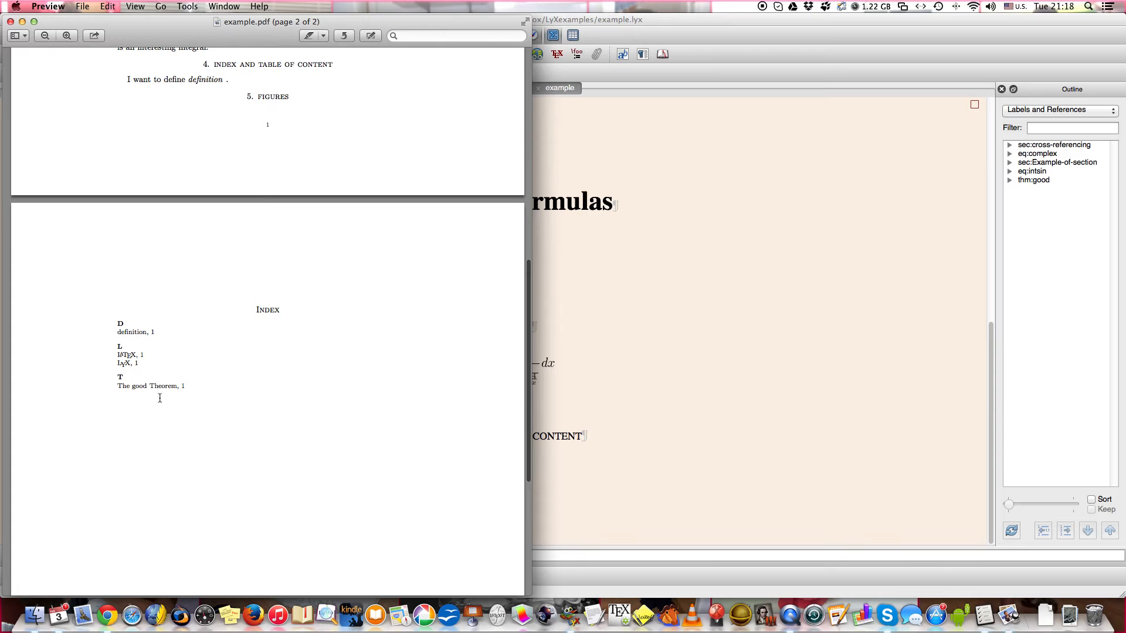
pyautogui.scroll(5, 142, 391)
pyautogui.scroll(7, 142, 390)
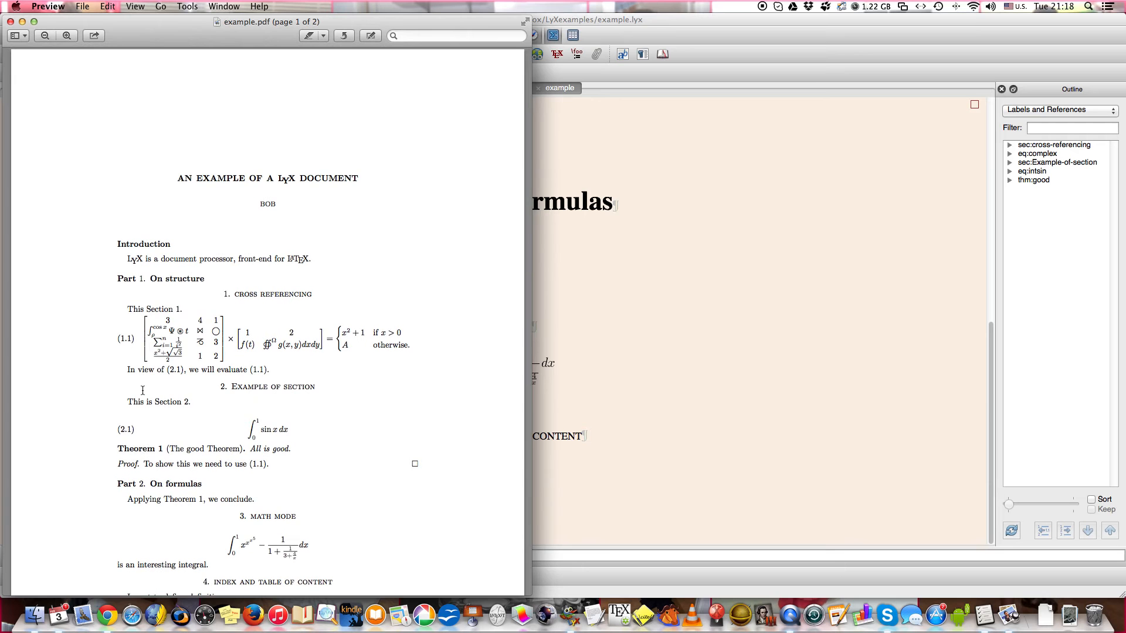
# Return to LyX and enable hyperref support with color links in the document's PDF properties.
pyautogui.click(593, 375)
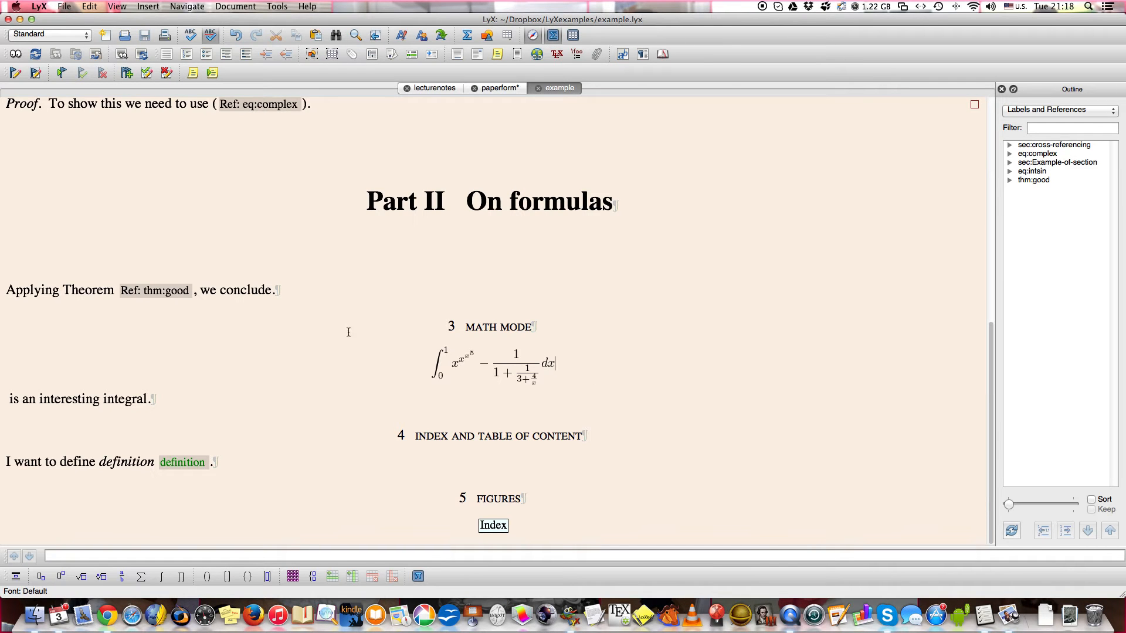
pyautogui.click(277, 6)
pyautogui.moveTo(234, 6)
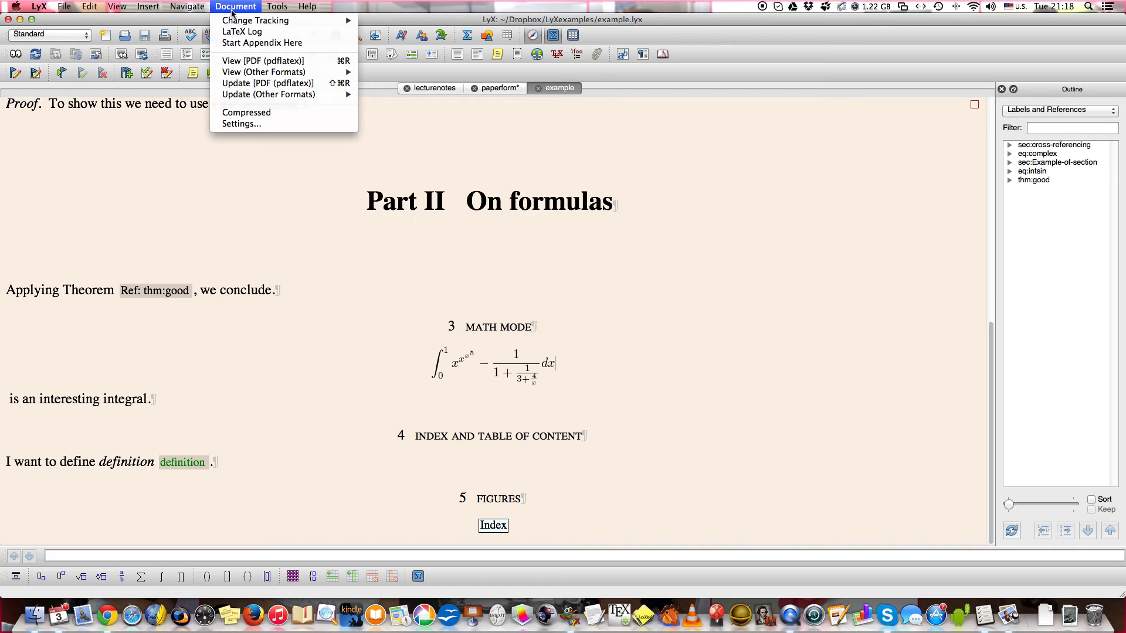
pyautogui.click(231, 122)
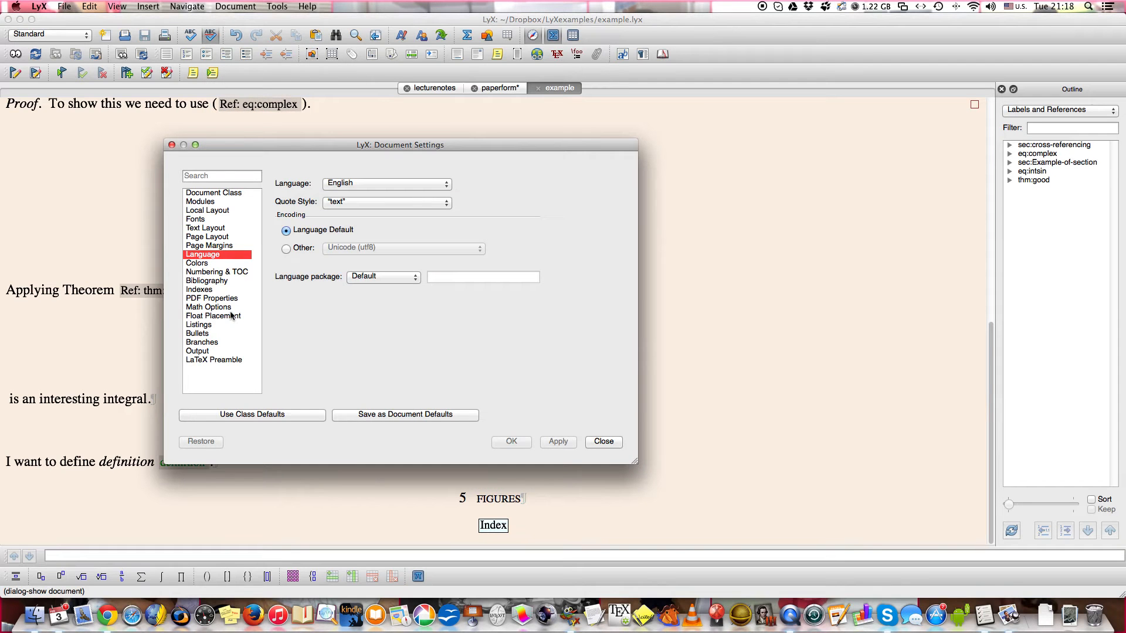
pyautogui.click(226, 299)
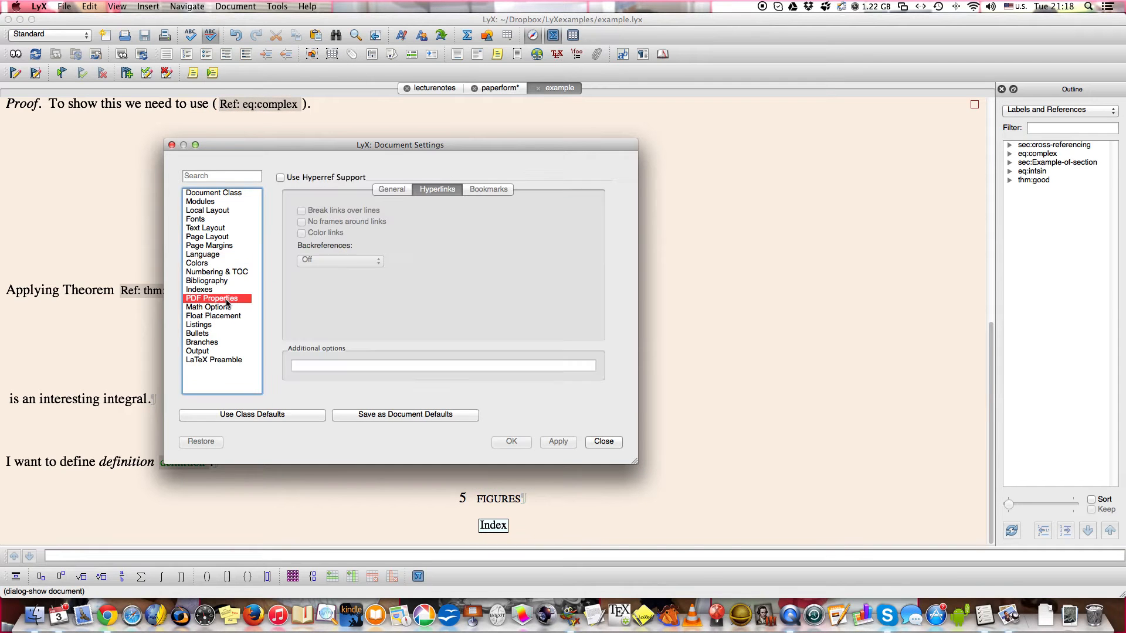
pyautogui.click(281, 179)
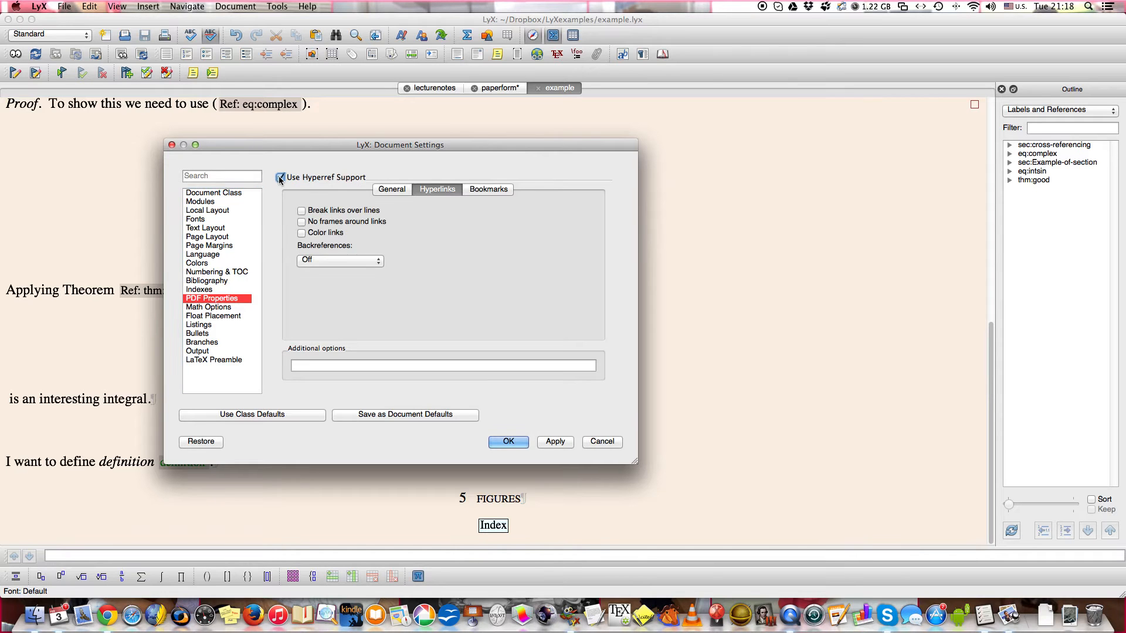
pyautogui.click(302, 233)
pyautogui.click(509, 442)
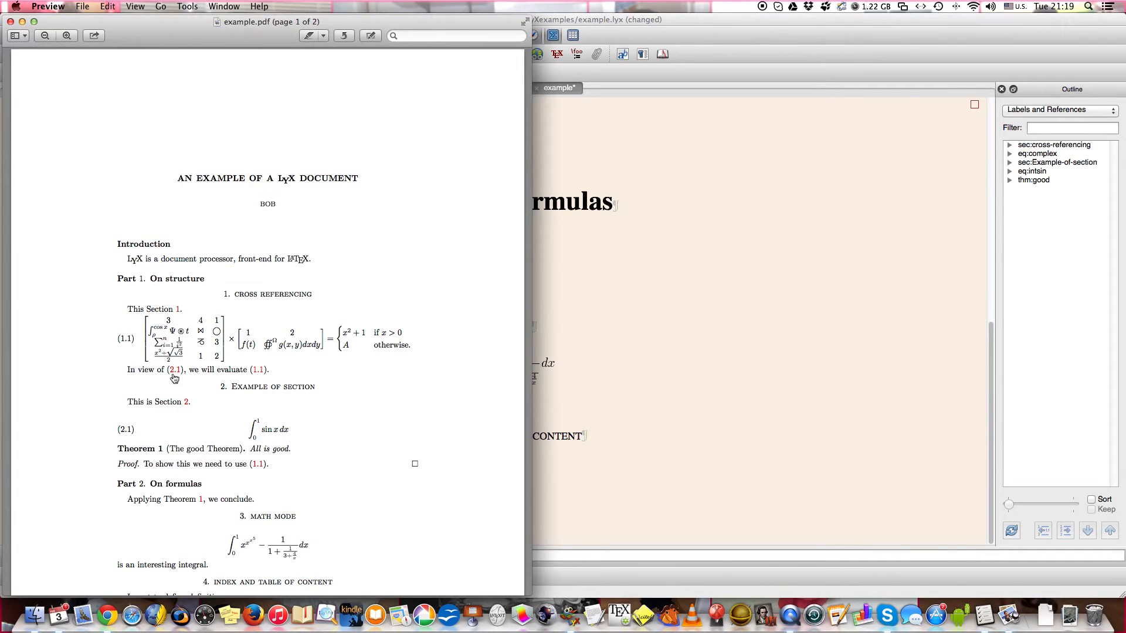
# Examine the links in the regenerated PDF, follow the LaTeX index entry's page link, and close the preview.
pyautogui.scroll(-3, 225, 375)
pyautogui.scroll(-10, 225, 375)
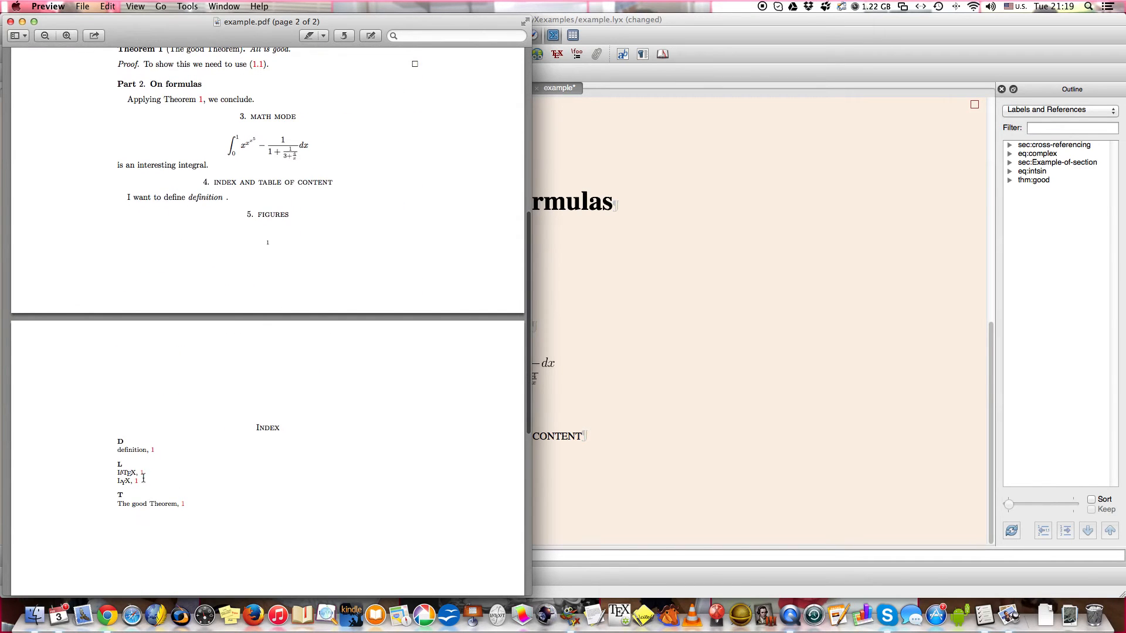
pyautogui.click(143, 476)
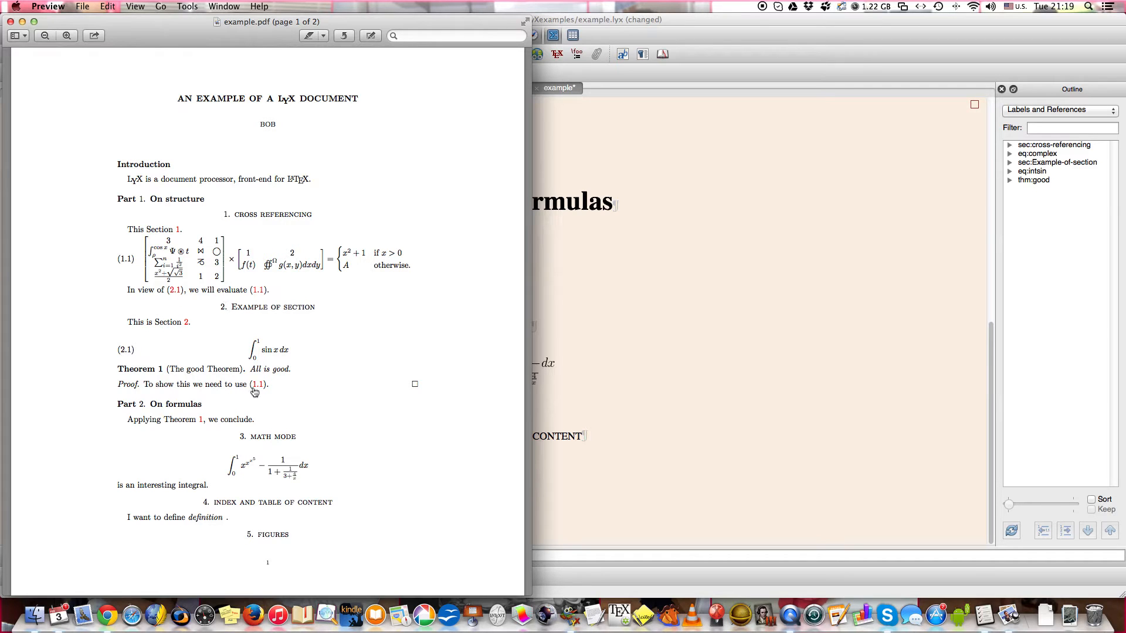
pyautogui.scroll(-5, 258, 389)
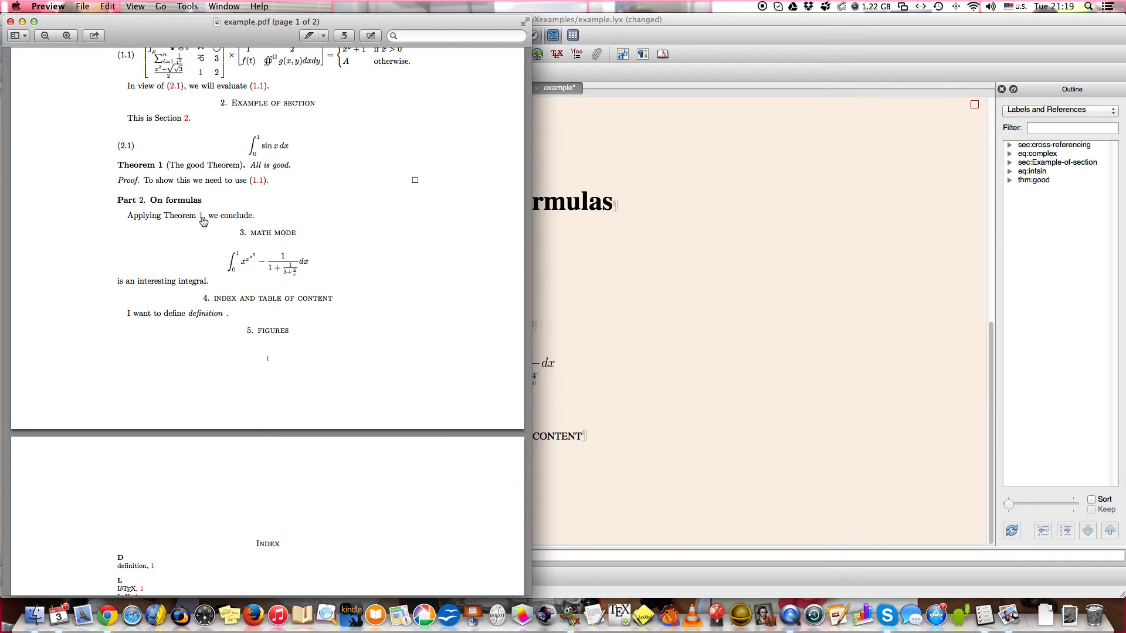
pyautogui.scroll(-3, 202, 218)
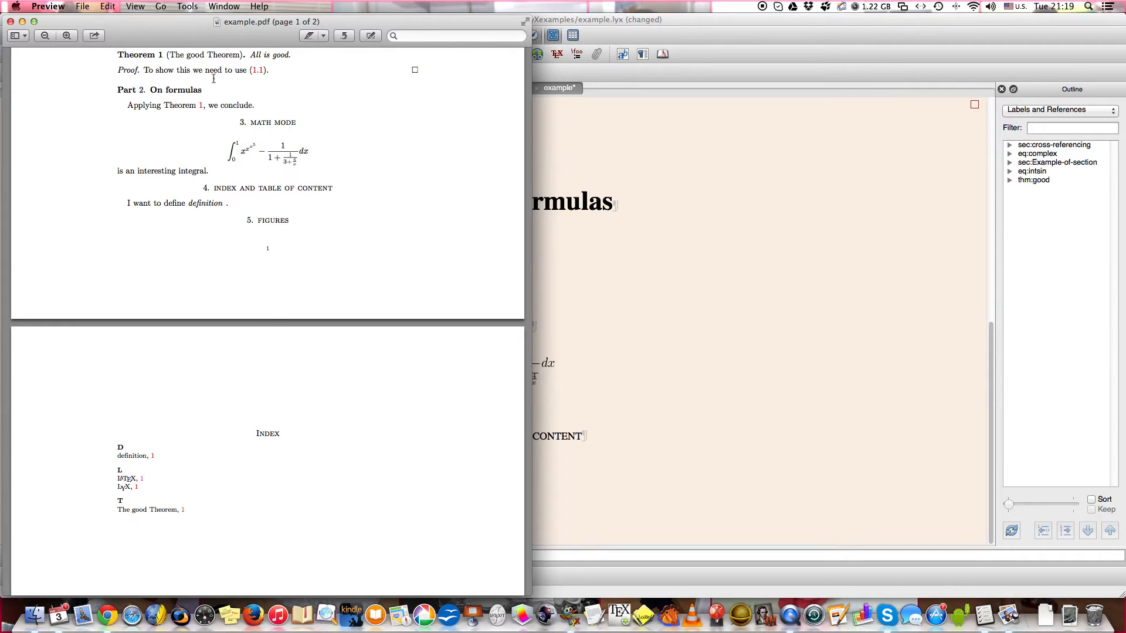
pyautogui.scroll(5, 270, 125)
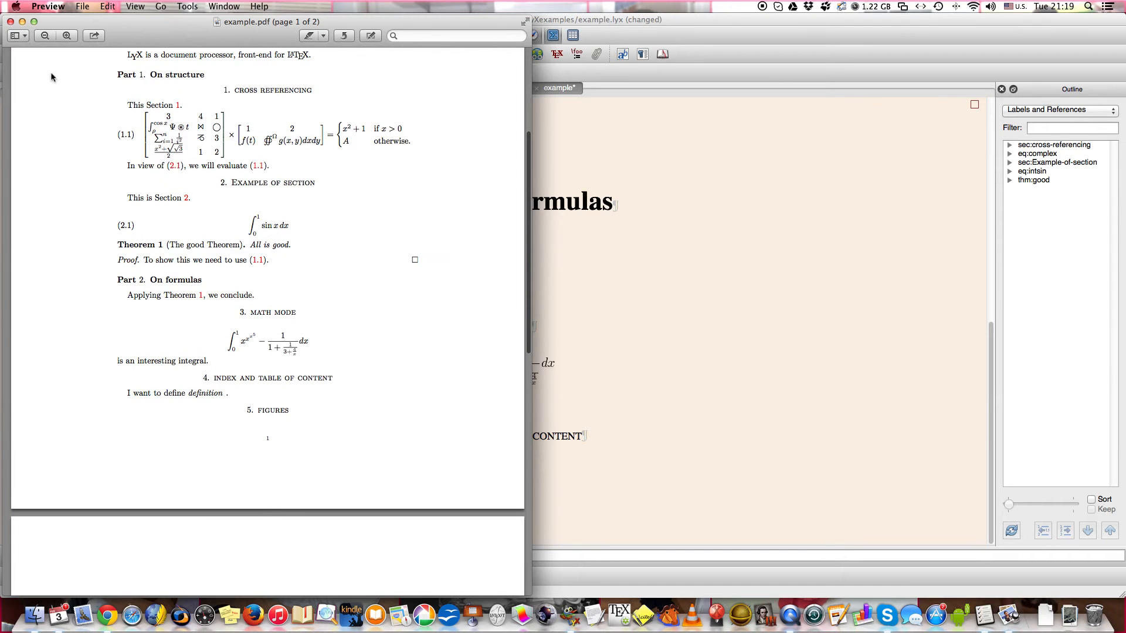
pyautogui.scroll(3, 51, 74)
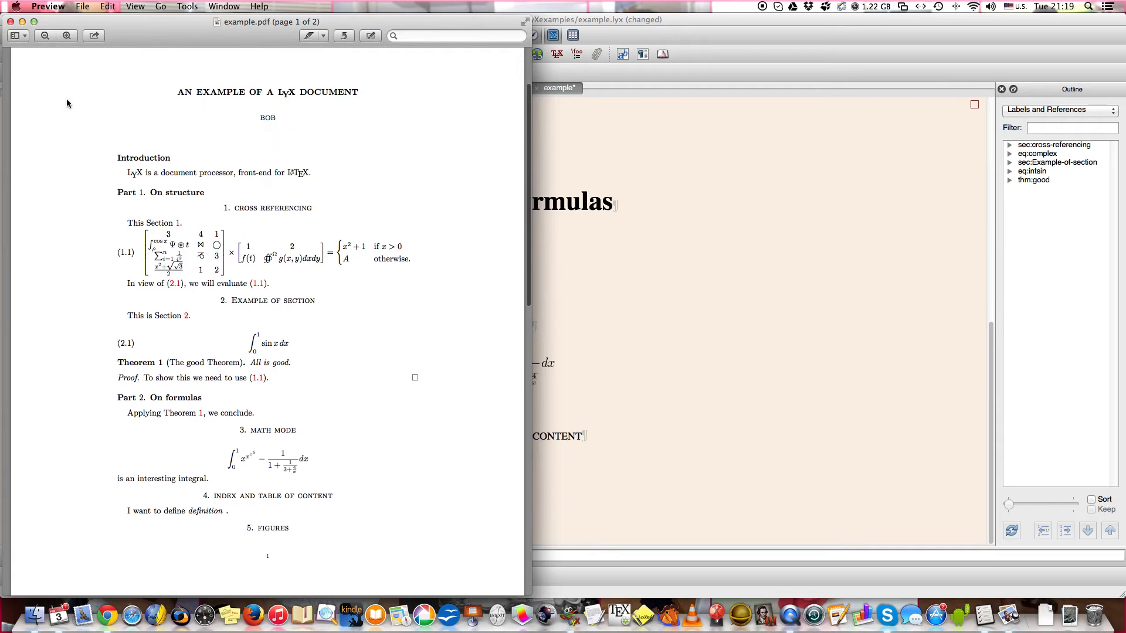
pyautogui.click(11, 23)
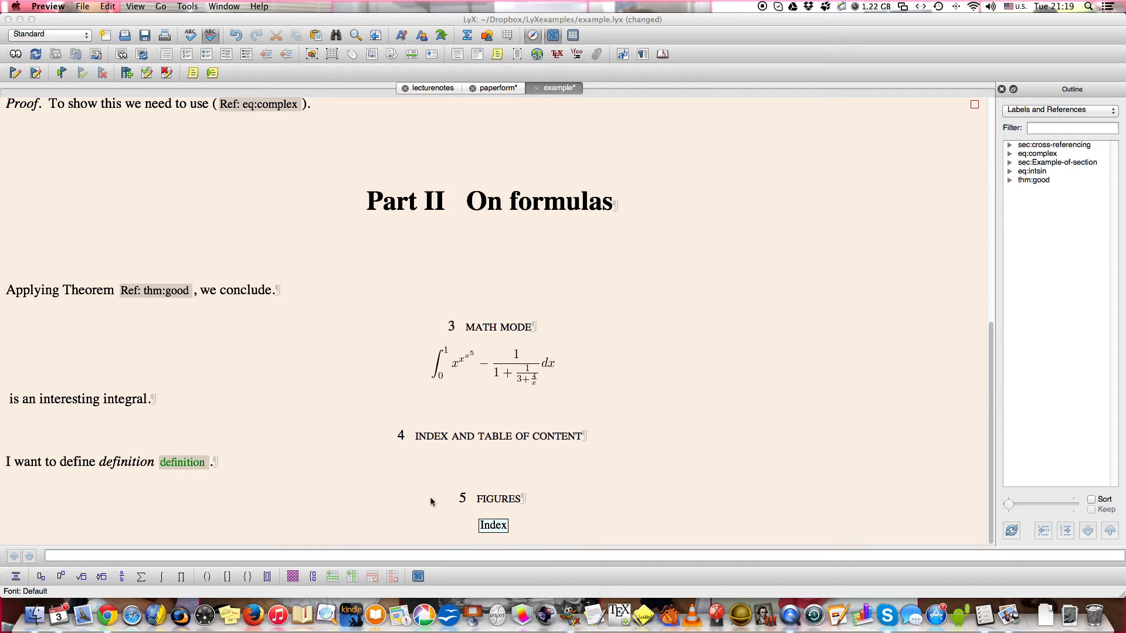
pyautogui.scroll(15, 411, 508)
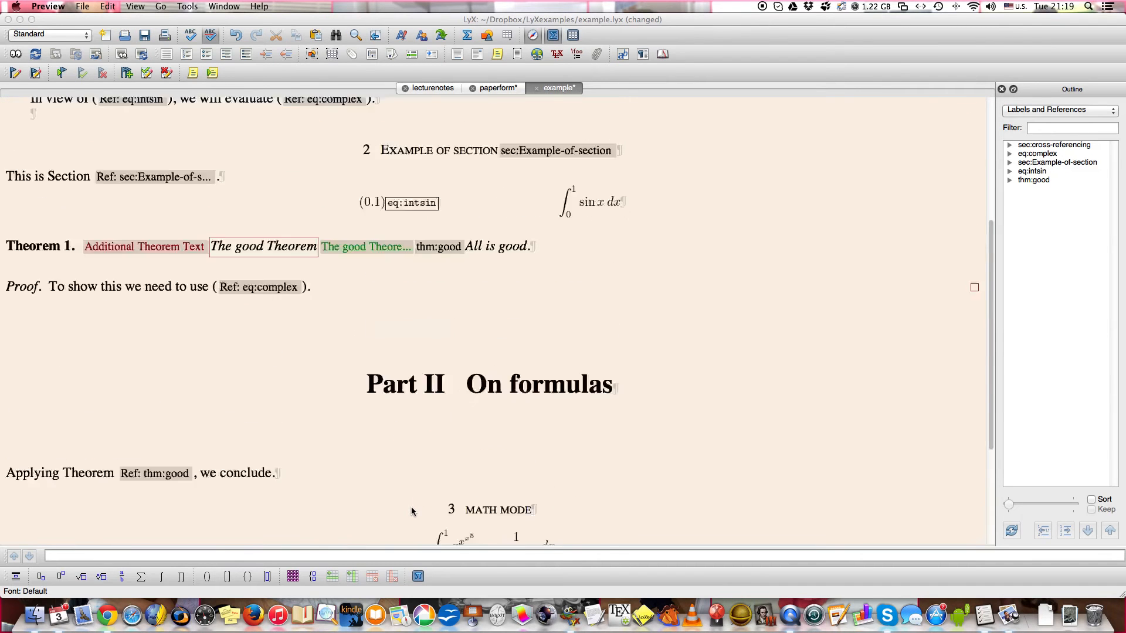
# Insert a table of contents on a new line below the author name and save the document.
pyautogui.scroll(5, 411, 511)
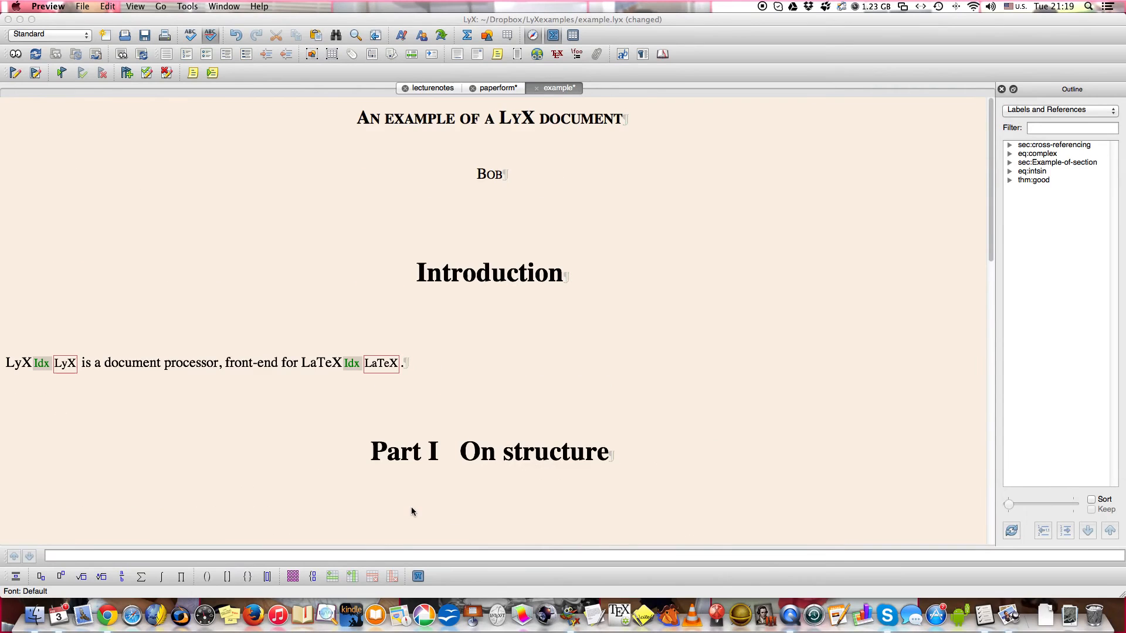
pyautogui.click(527, 183)
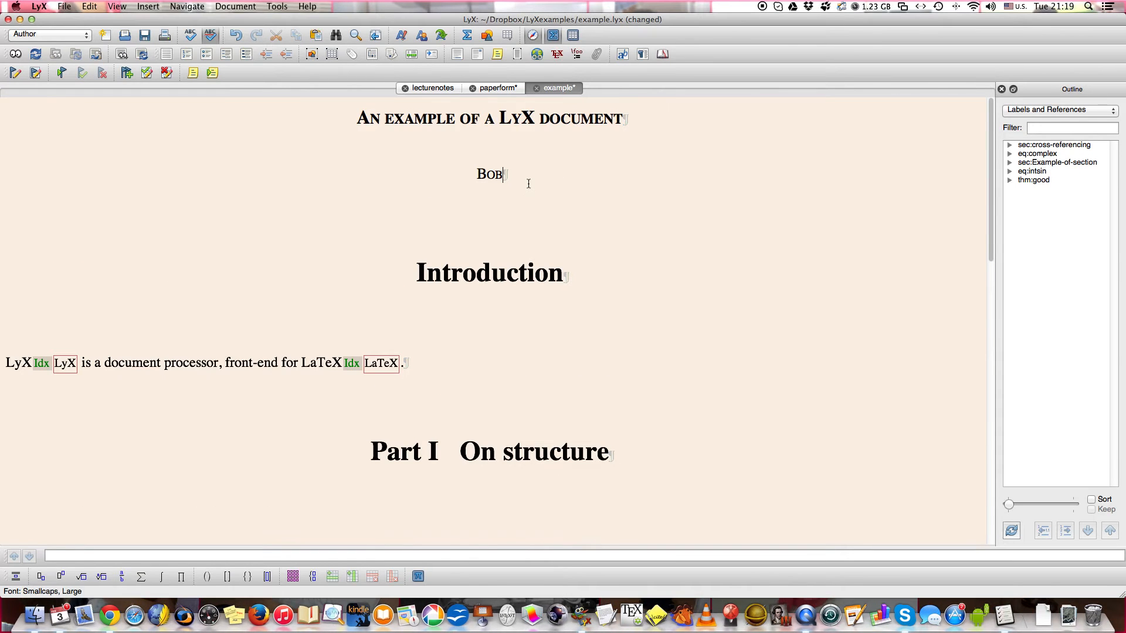
pyautogui.press('Return')
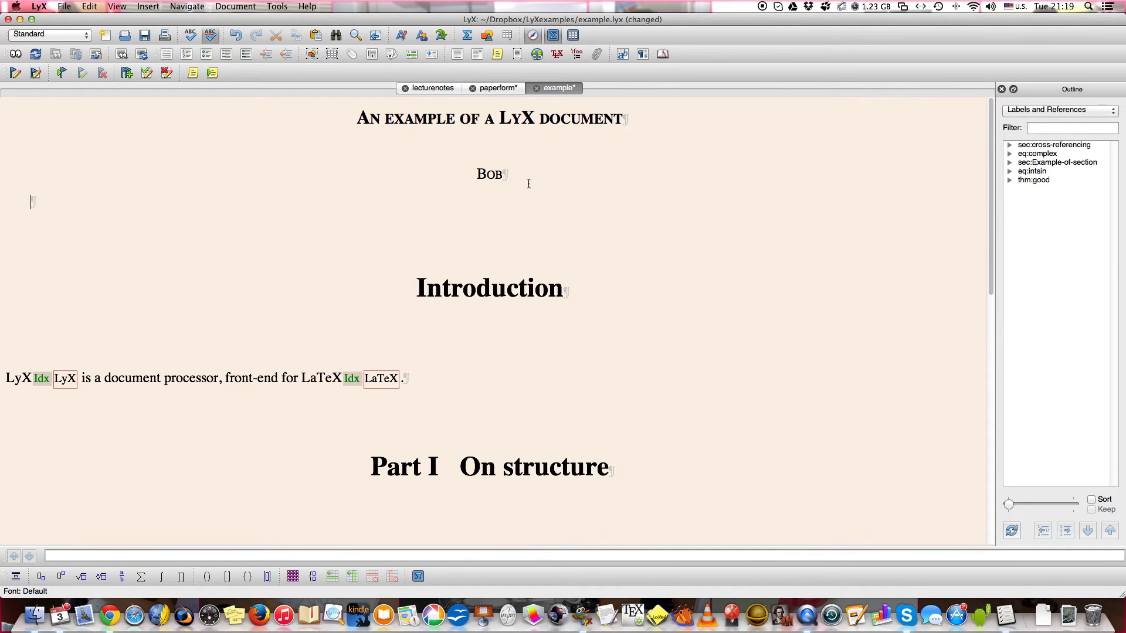
pyautogui.click(148, 7)
pyautogui.moveTo(176, 54)
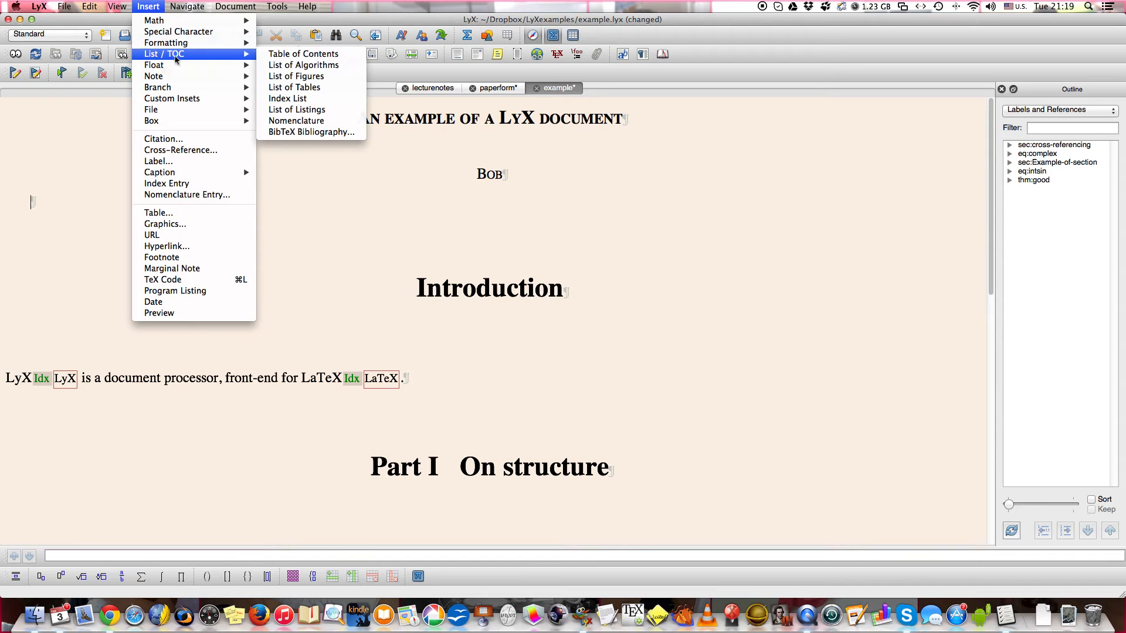
pyautogui.click(295, 54)
pyautogui.press('super+s')
# View the document as a PDF, follow the Index link in the contents and the definition entry's page link, and close the preview.
pyautogui.click(15, 54)
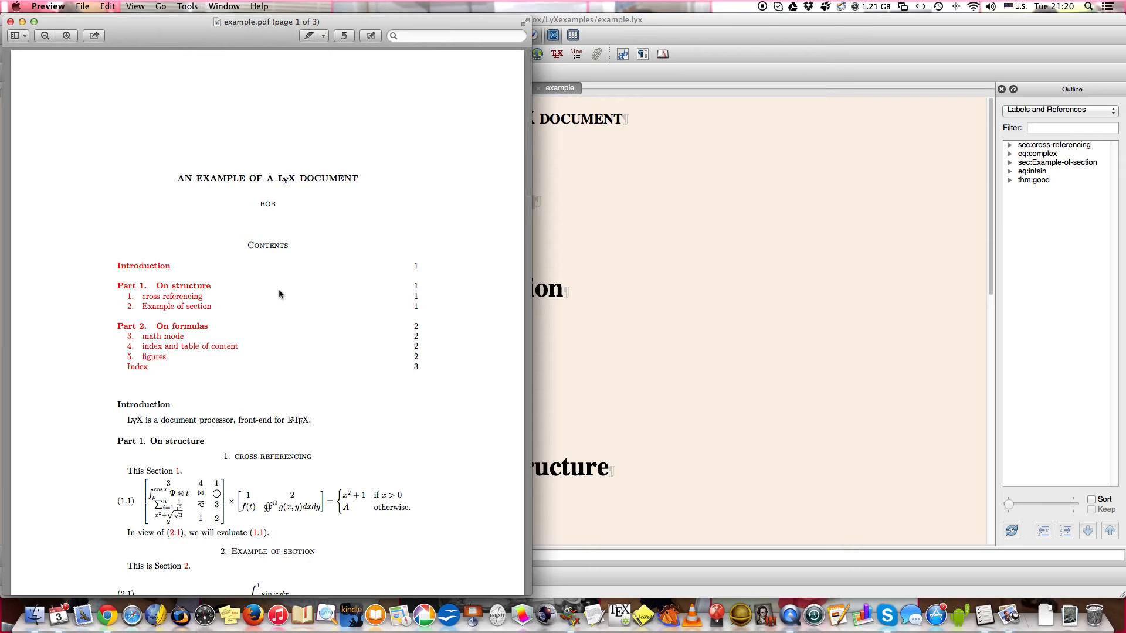
pyautogui.scroll(-2, 279, 294)
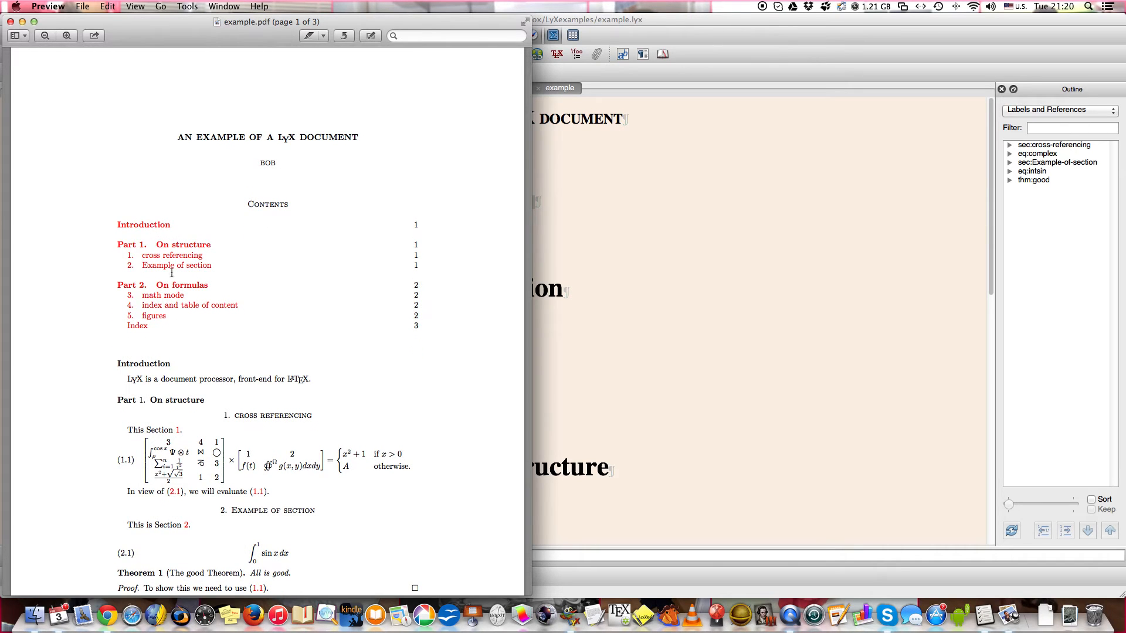
pyautogui.click(138, 326)
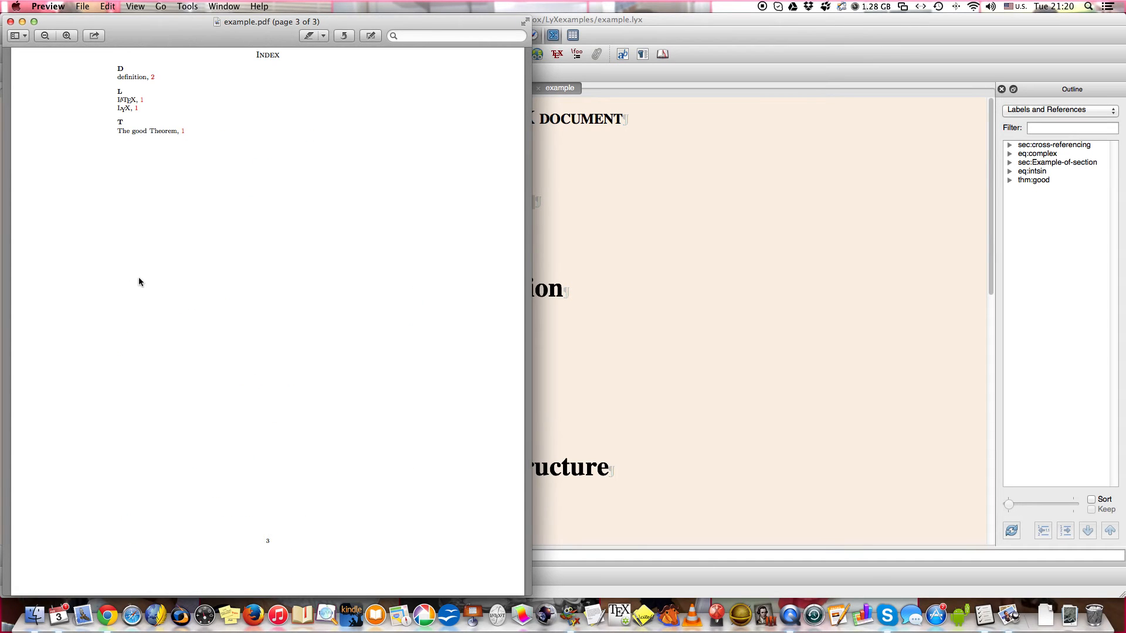
pyautogui.click(152, 78)
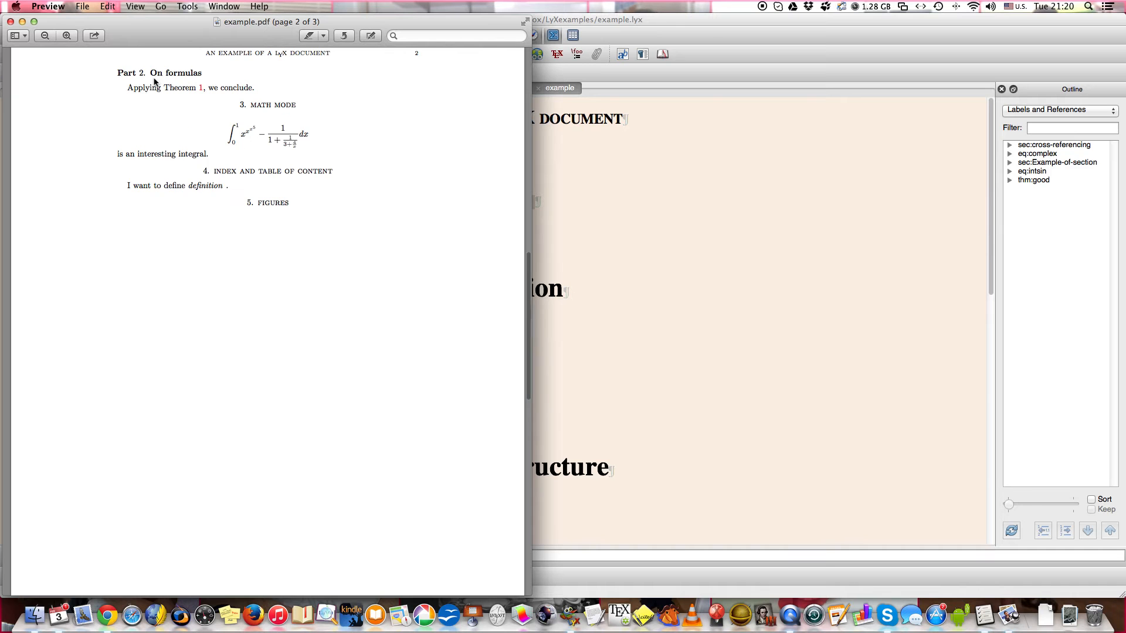
pyautogui.scroll(2, 179, 150)
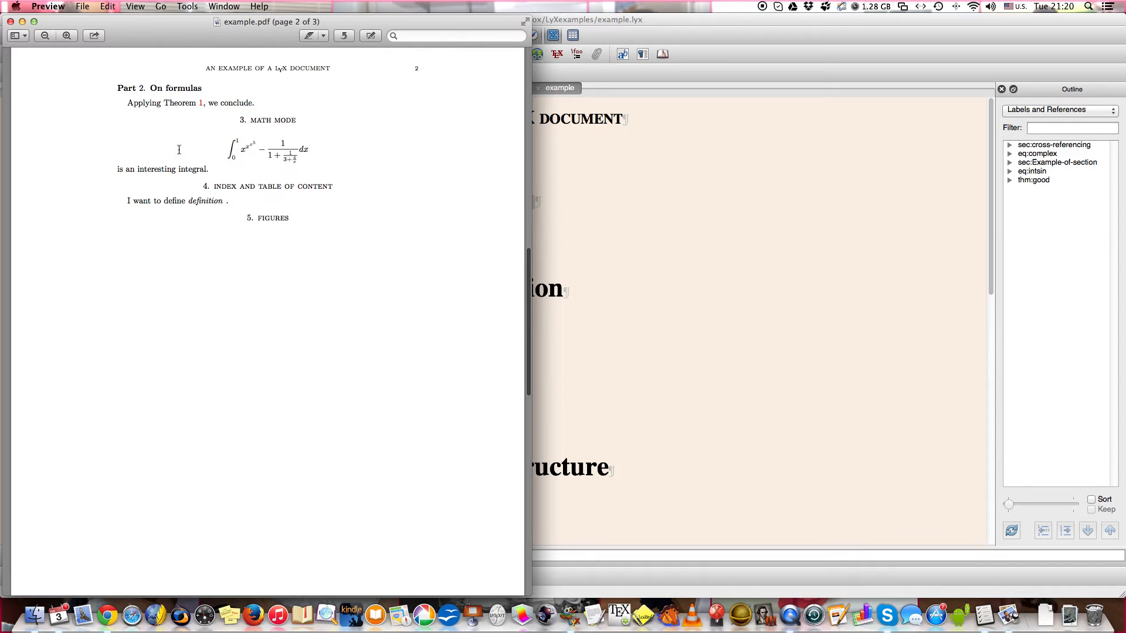
pyautogui.scroll(20, 179, 150)
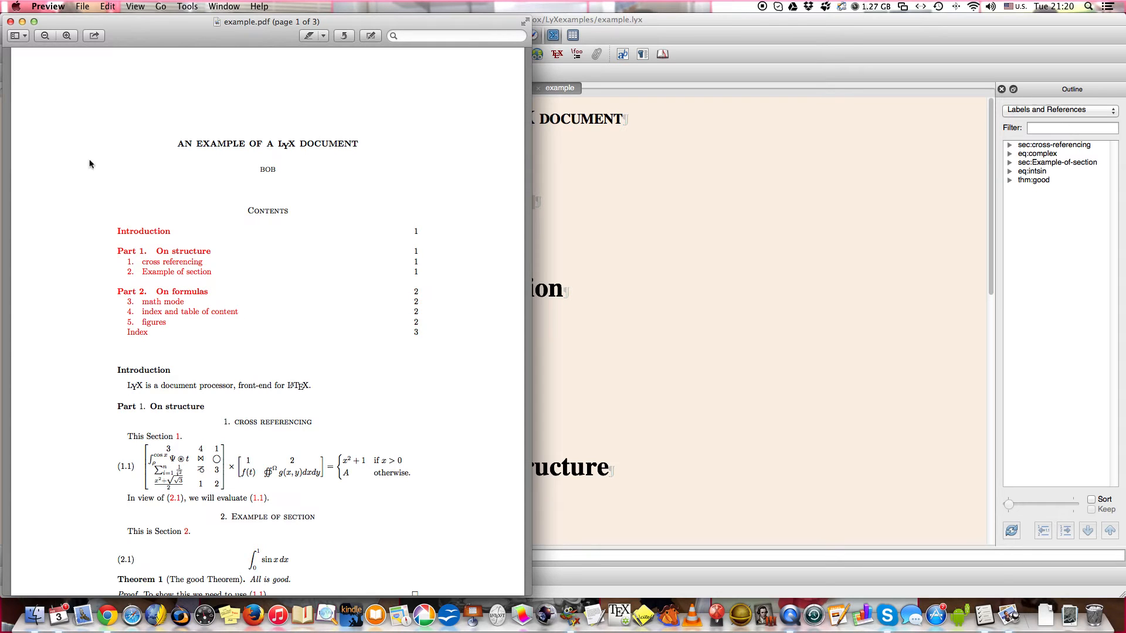
pyautogui.click(10, 21)
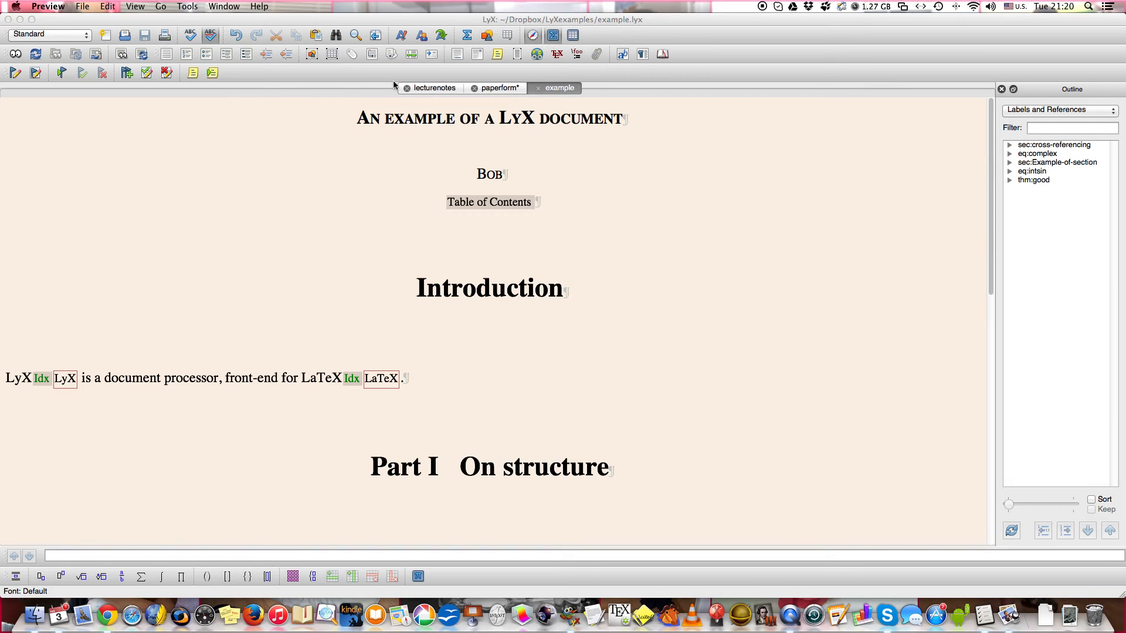
# Switch to the lecturenotes document, look over its definitions and labels, and view it as a PDF.
pyautogui.click(433, 88)
pyautogui.scroll(15, 332, 267)
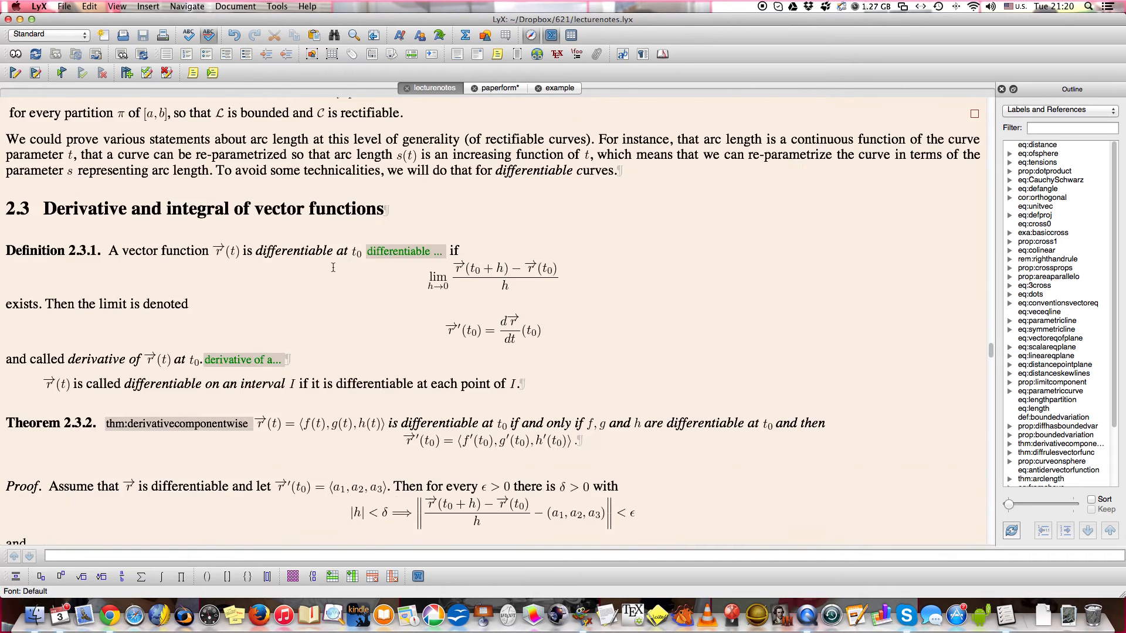
pyautogui.click(16, 55)
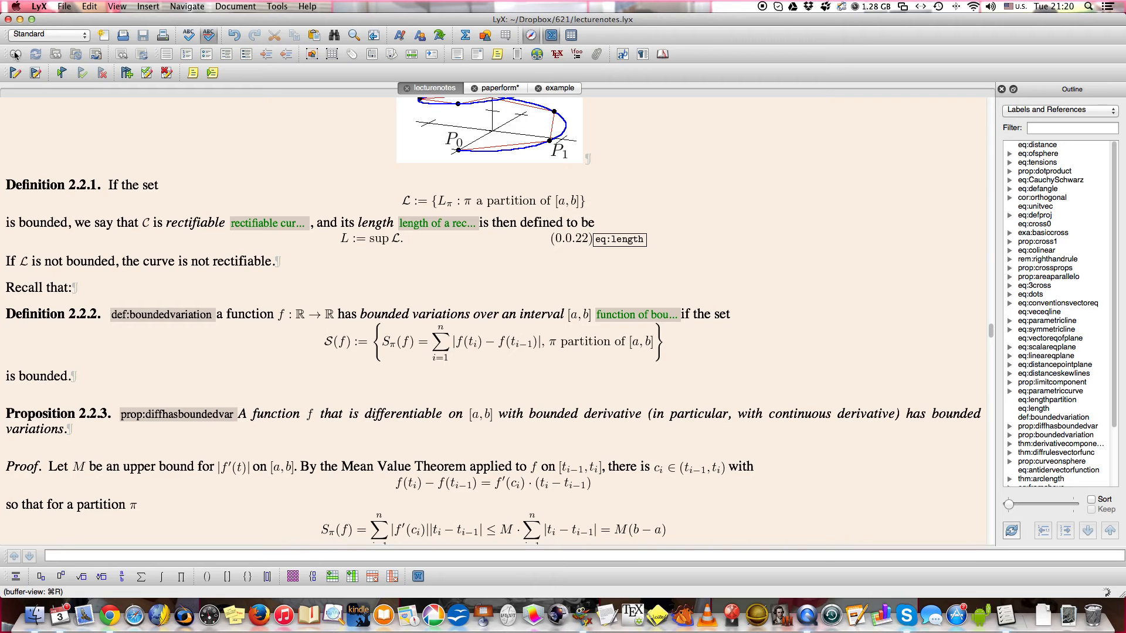
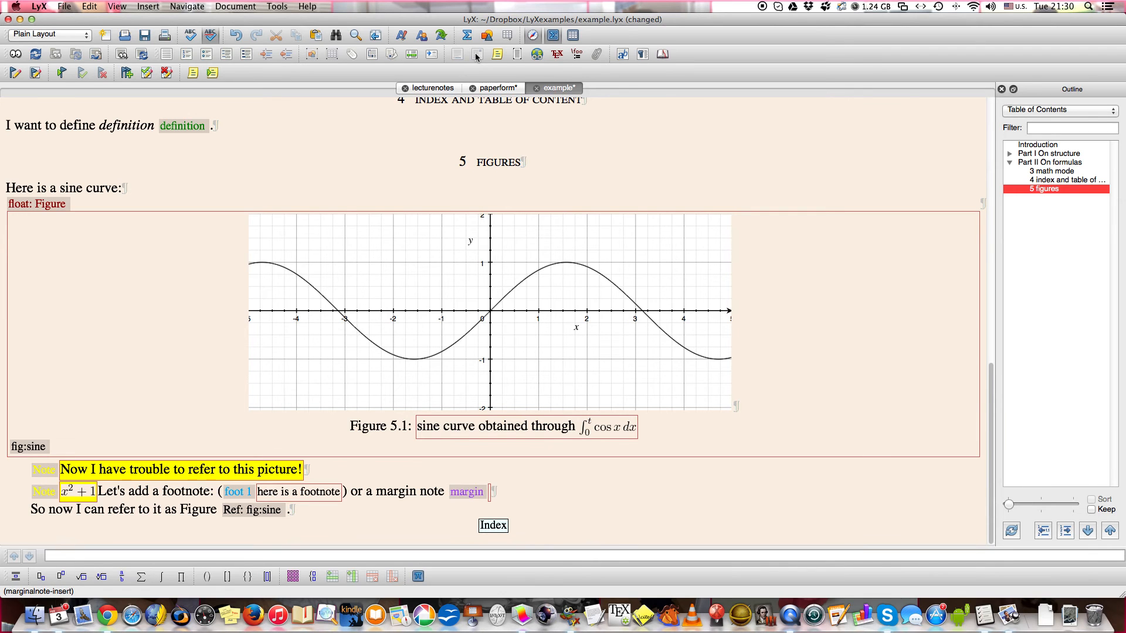
# Write "let's write in the margin!" in the margin note, save the document, and view the notes in the PDF.
pyautogui.write("let's")
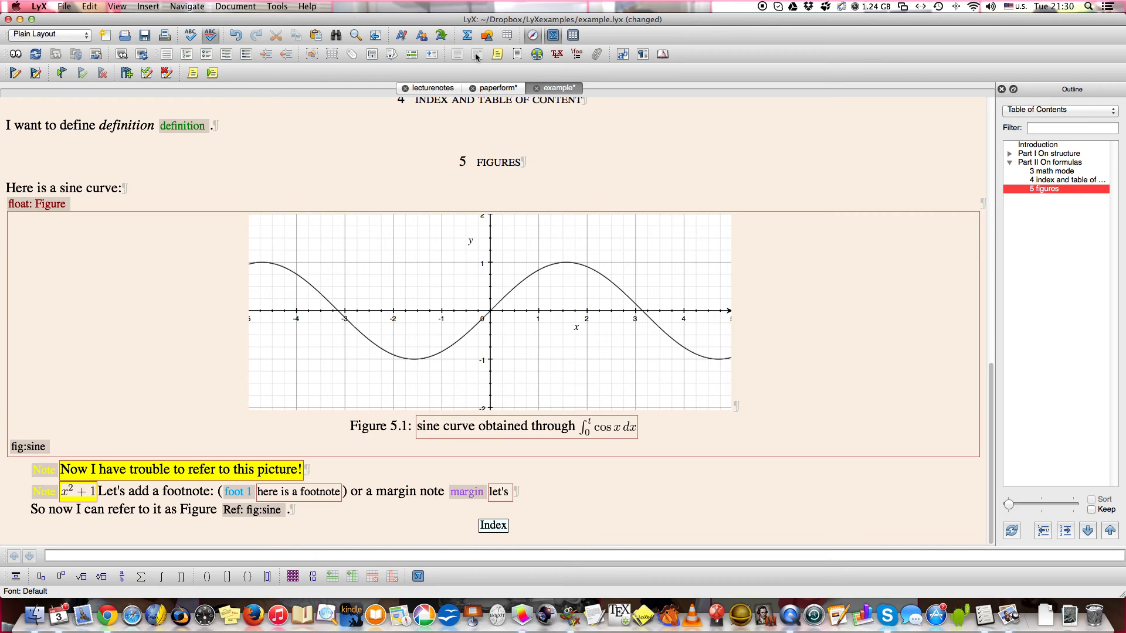
pyautogui.write(' write in the margin')
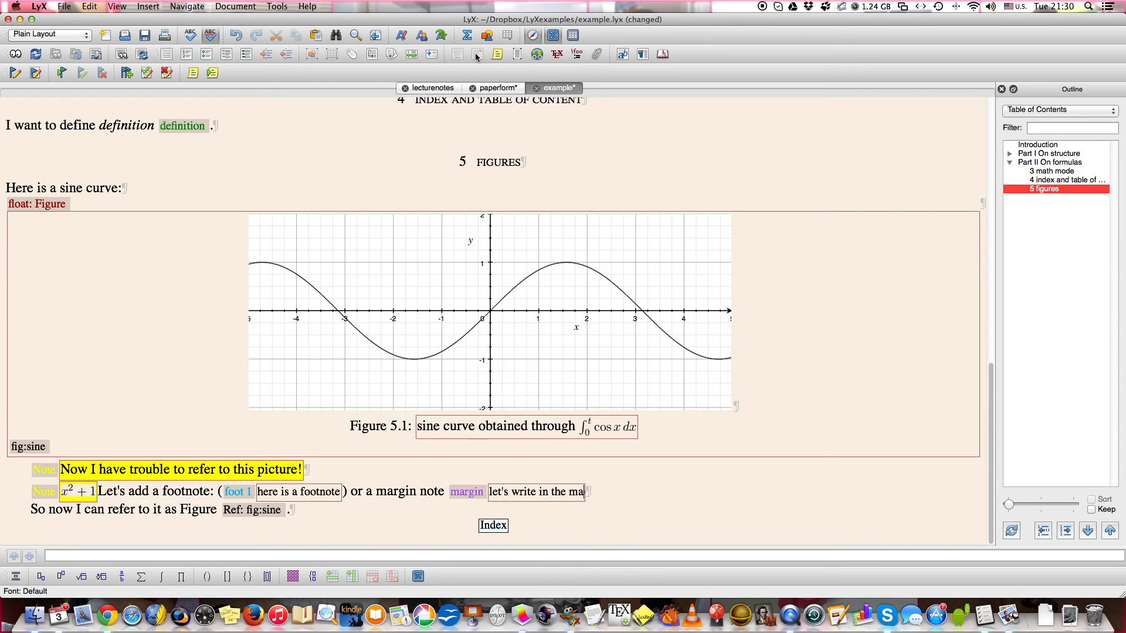
pyautogui.write('!')
pyautogui.click(720, 502)
pyautogui.press('cmd+s')
pyautogui.click(16, 54)
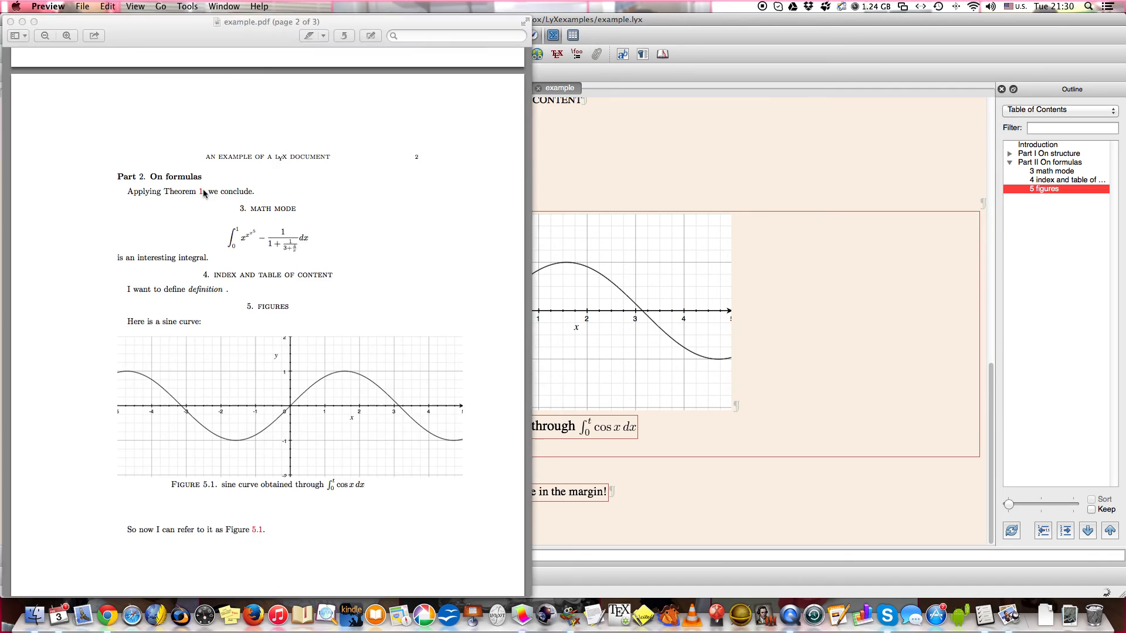
pyautogui.scroll(-4, 202, 347)
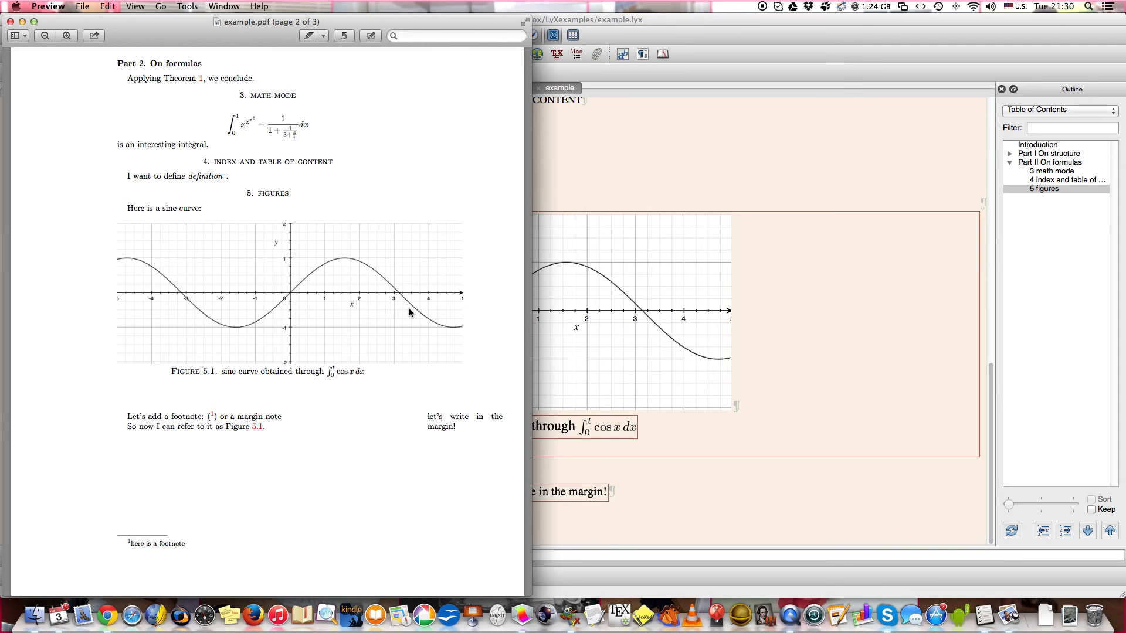
# Set the scale of the sincurve.png graphic to 30% and save the document.
pyautogui.doubleClick(605, 320)
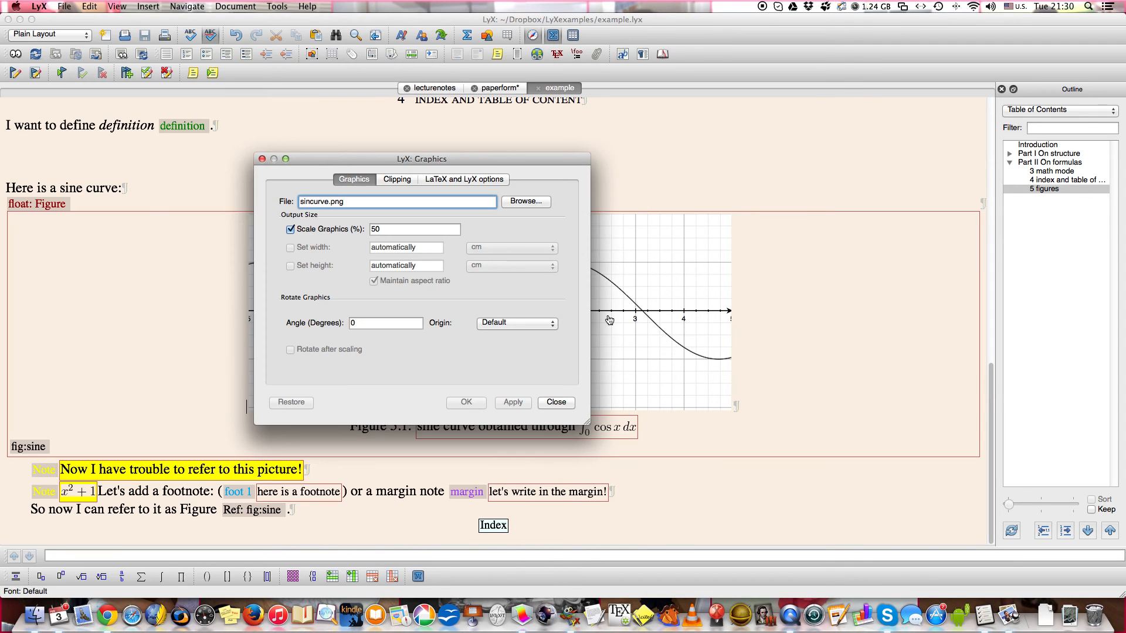
pyautogui.click(375, 231)
pyautogui.press('BackSpace')
pyautogui.write('3')
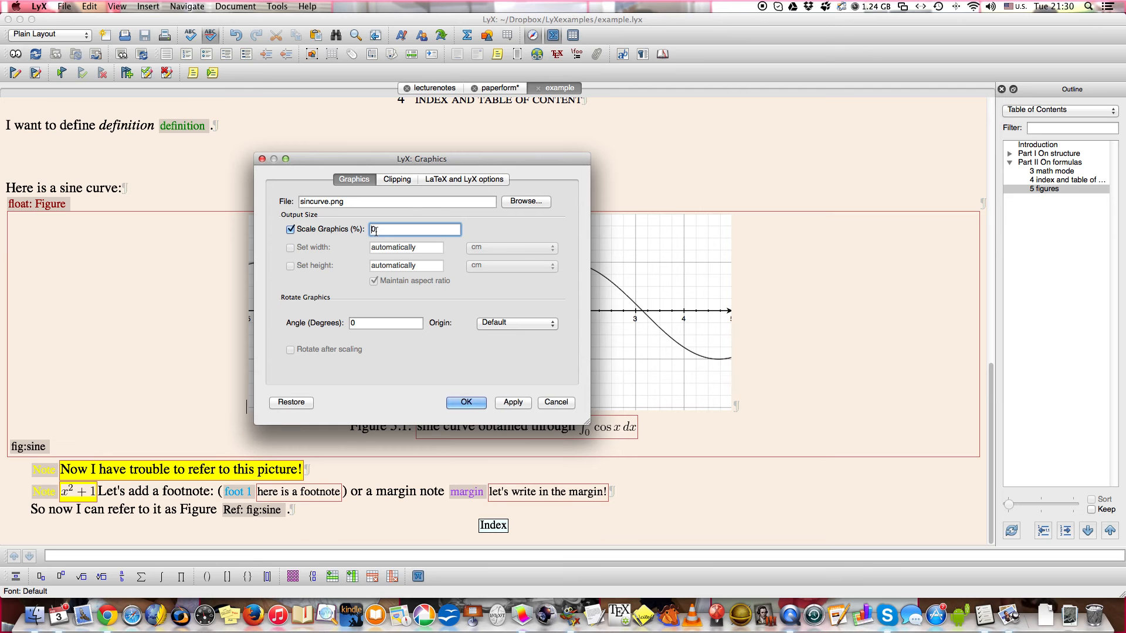
pyautogui.click(467, 403)
pyautogui.press('super+s')
# View the document as a PDF, look over the resized figure, footnote and margin note, and return to the LyX document.
pyautogui.click(17, 54)
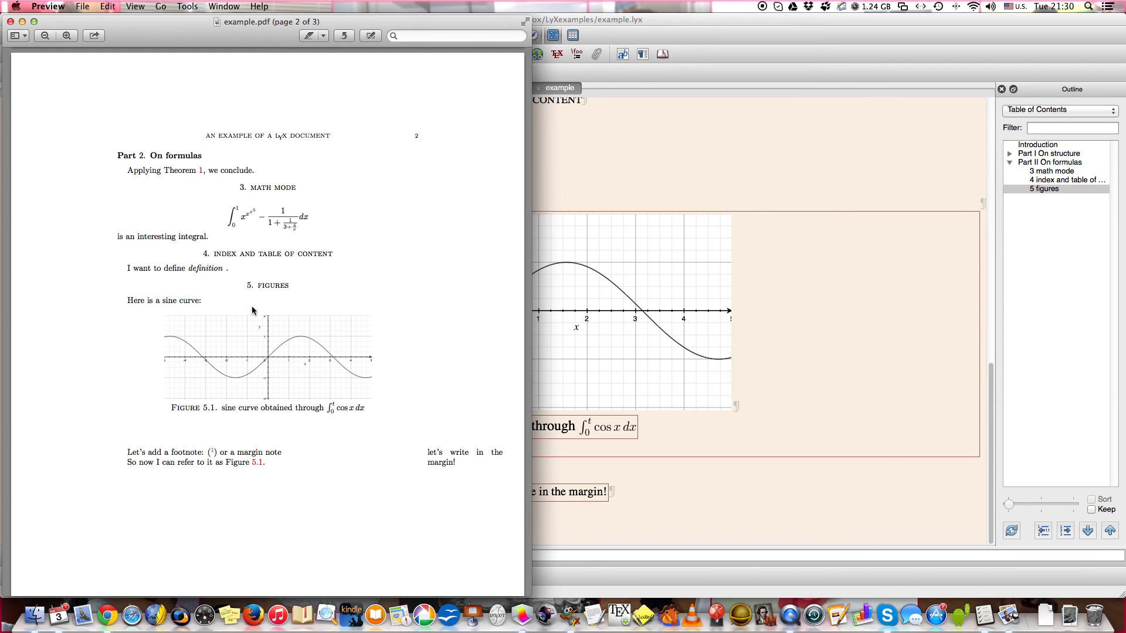
pyautogui.scroll(-2, 291, 411)
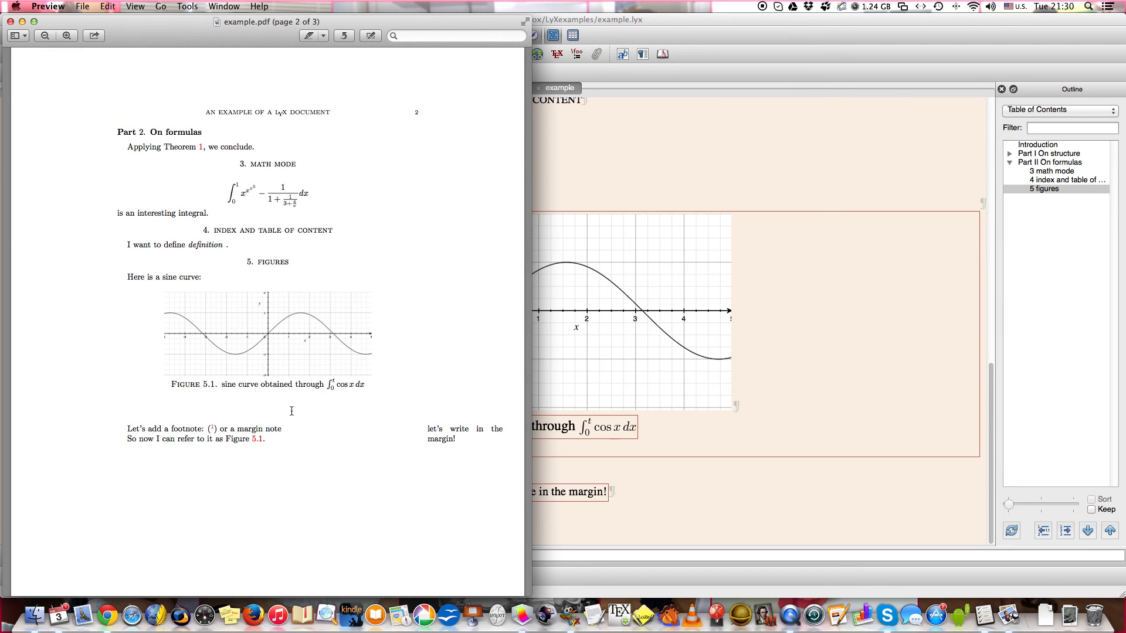
pyautogui.scroll(-8, 291, 410)
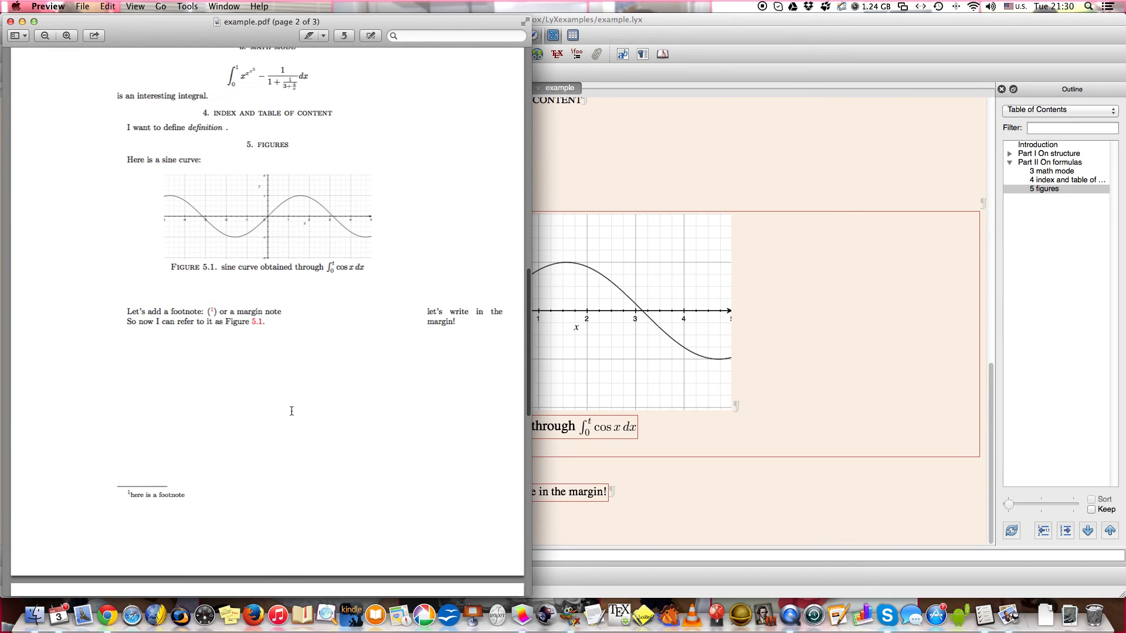
pyautogui.click(748, 136)
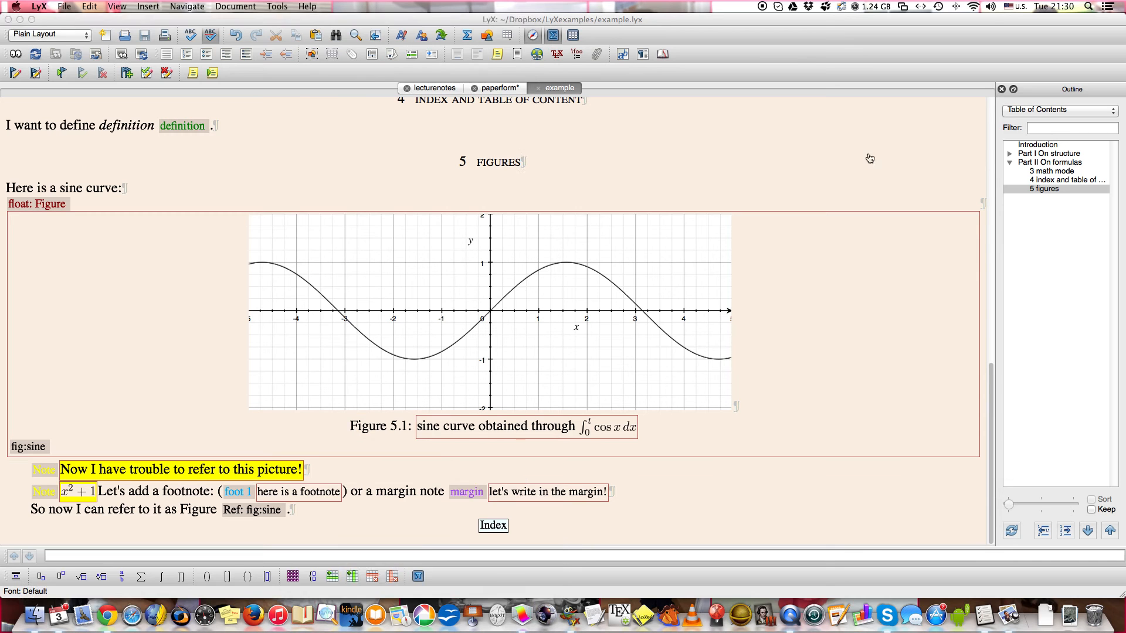
# Show the list of notes in the outline and jump to the note containing the formula x²+1.
pyautogui.click(1114, 112)
pyautogui.click(1114, 111)
pyautogui.click(1114, 112)
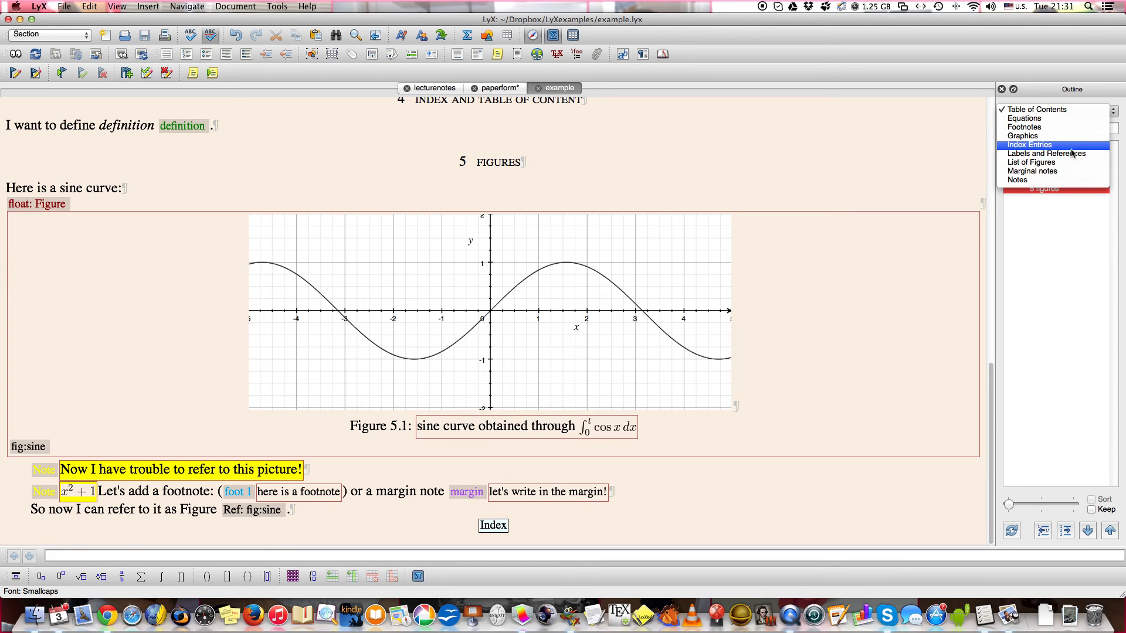
pyautogui.click(1070, 180)
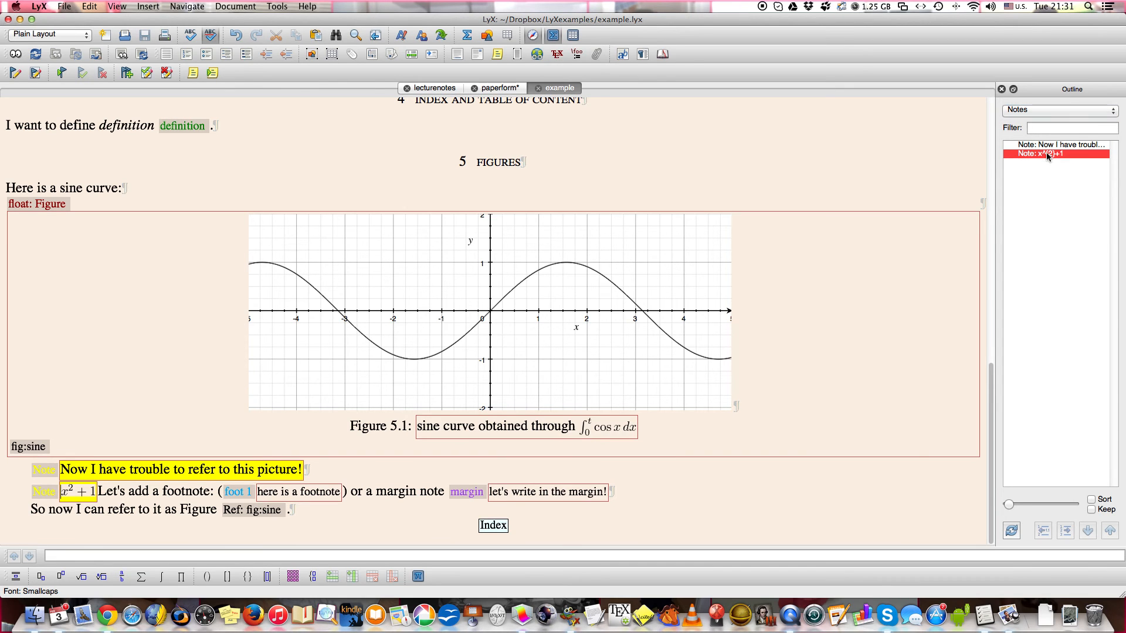
pyautogui.click(1022, 153)
# Return the outline to Table of Contents and start a new paragraph after the Index list at the document's end.
pyautogui.click(1116, 117)
pyautogui.click(1075, 40)
pyautogui.click(788, 211)
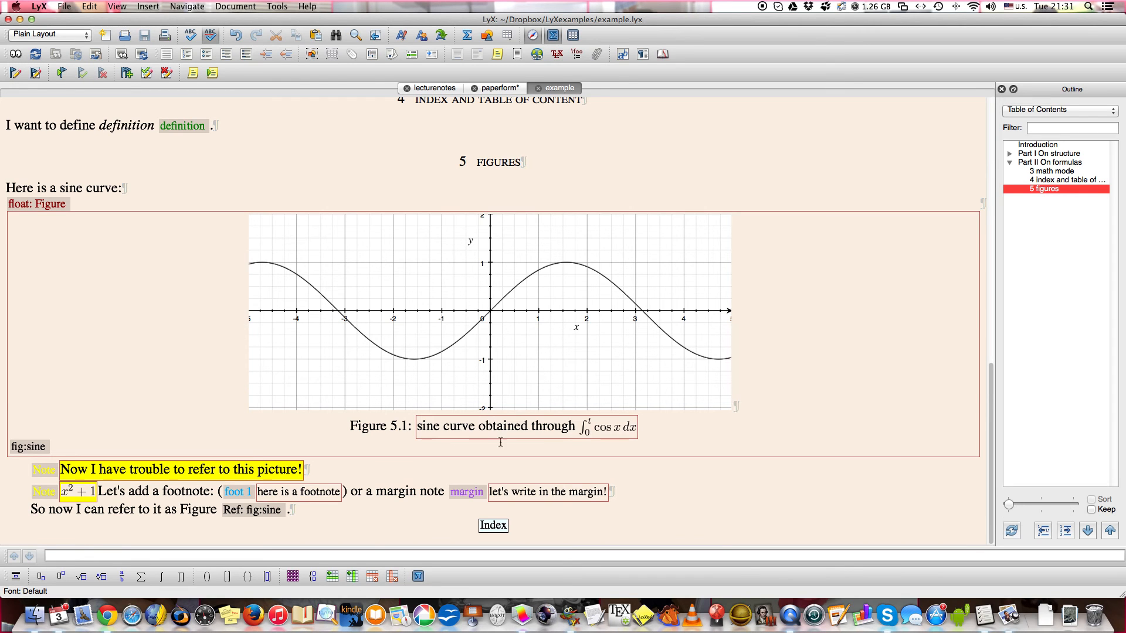
pyautogui.click(522, 528)
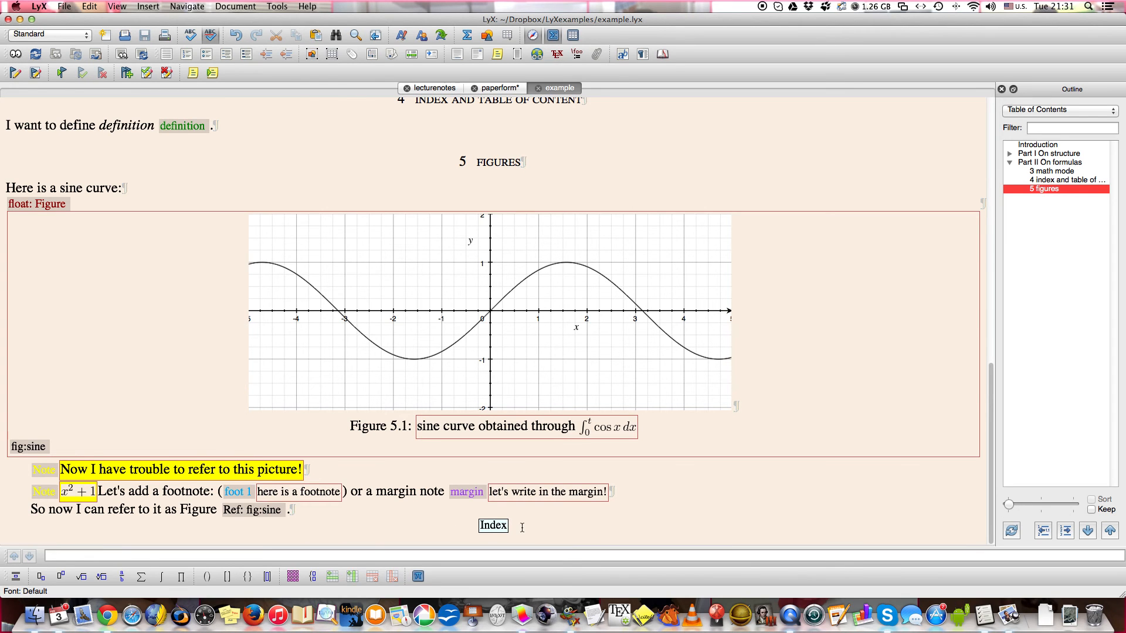
pyautogui.press('Return')
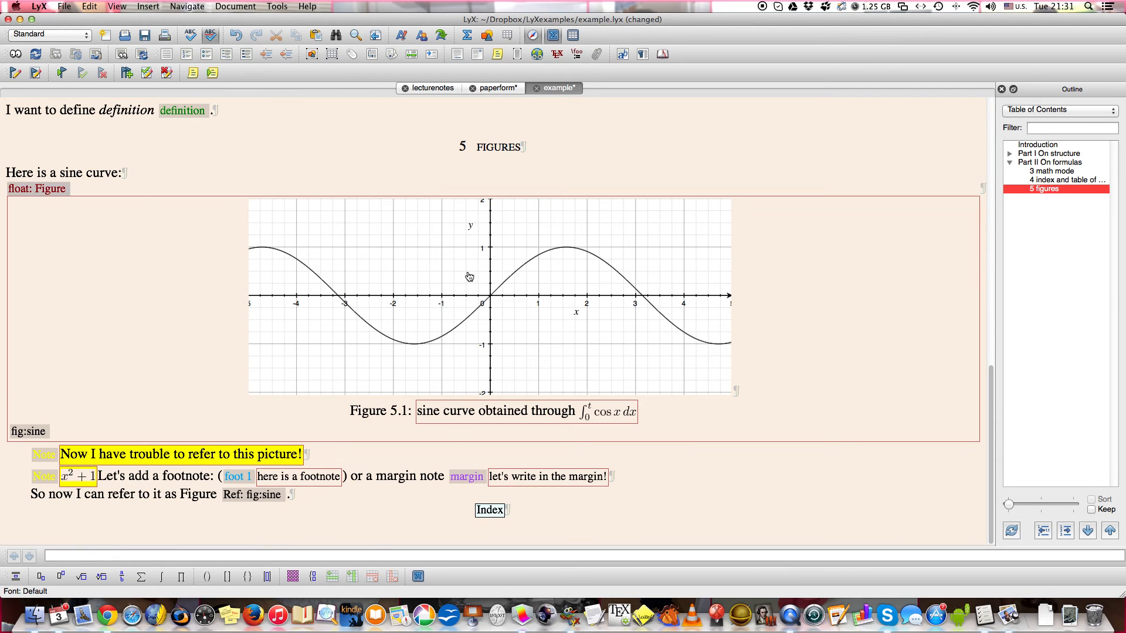
# Switch to the paperform document and change its document class to American Mathematical Society (AMS) Article.
pyautogui.click(493, 89)
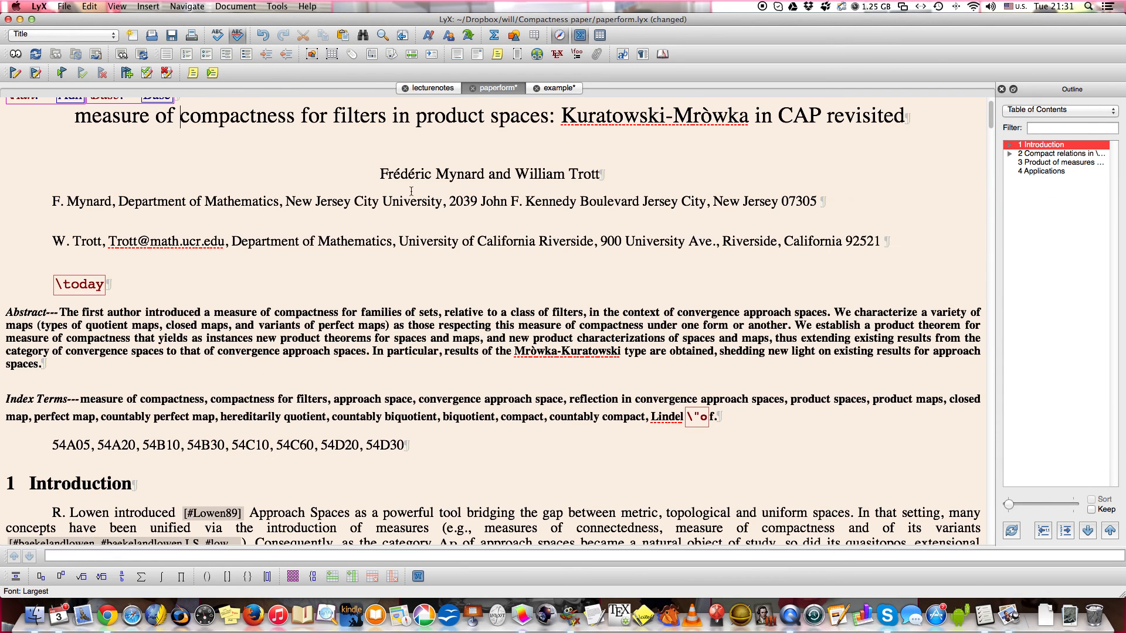
pyautogui.click(235, 7)
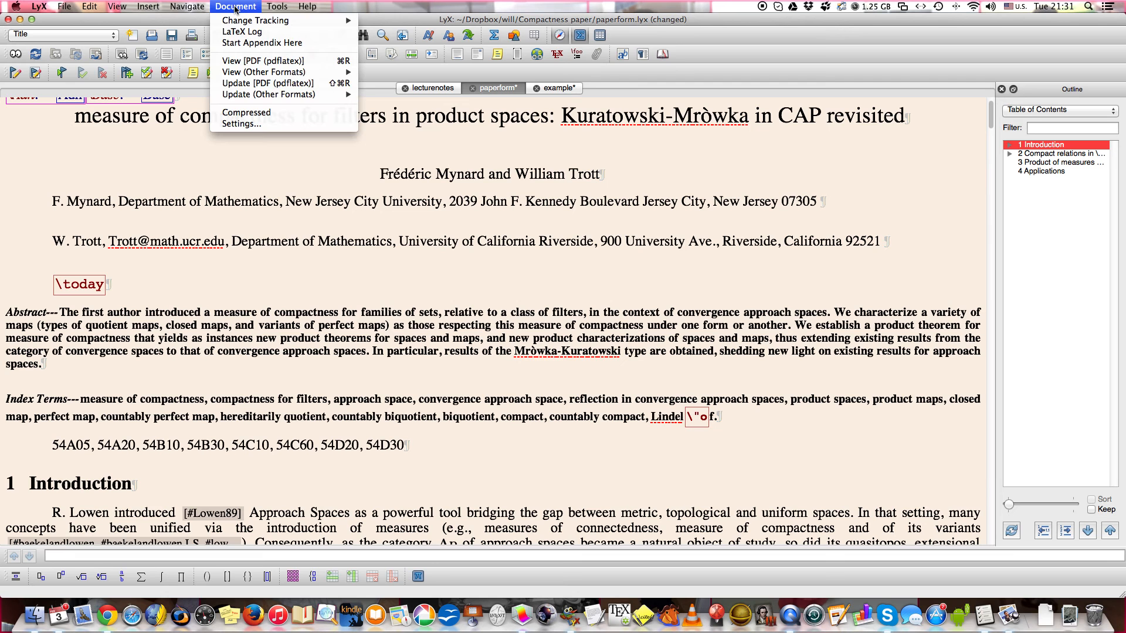
pyautogui.click(238, 125)
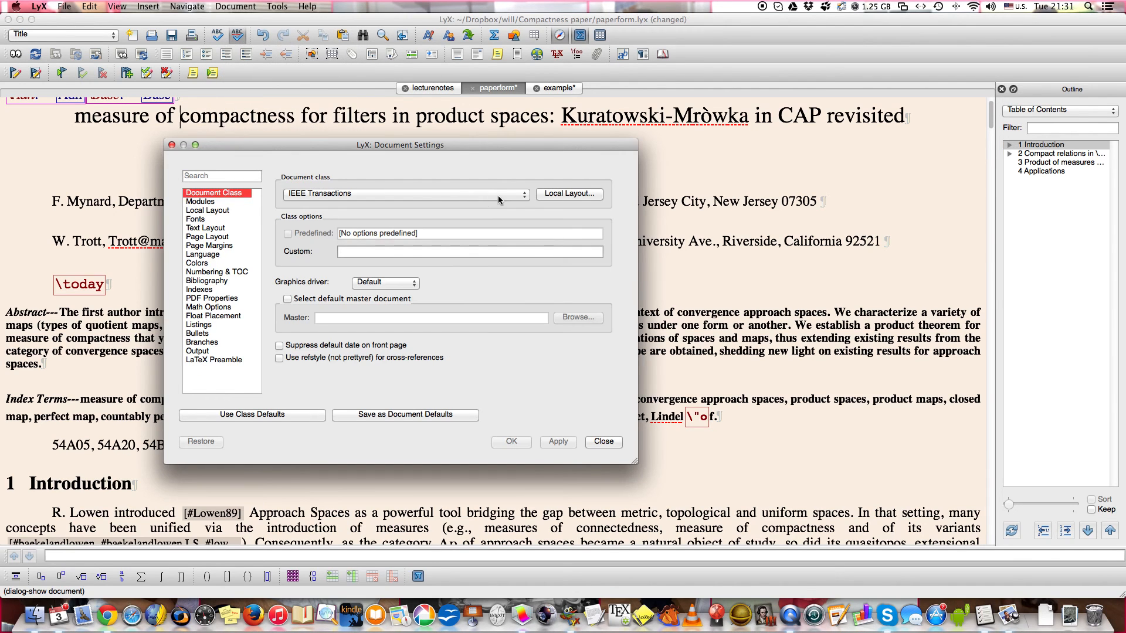
pyautogui.click(525, 198)
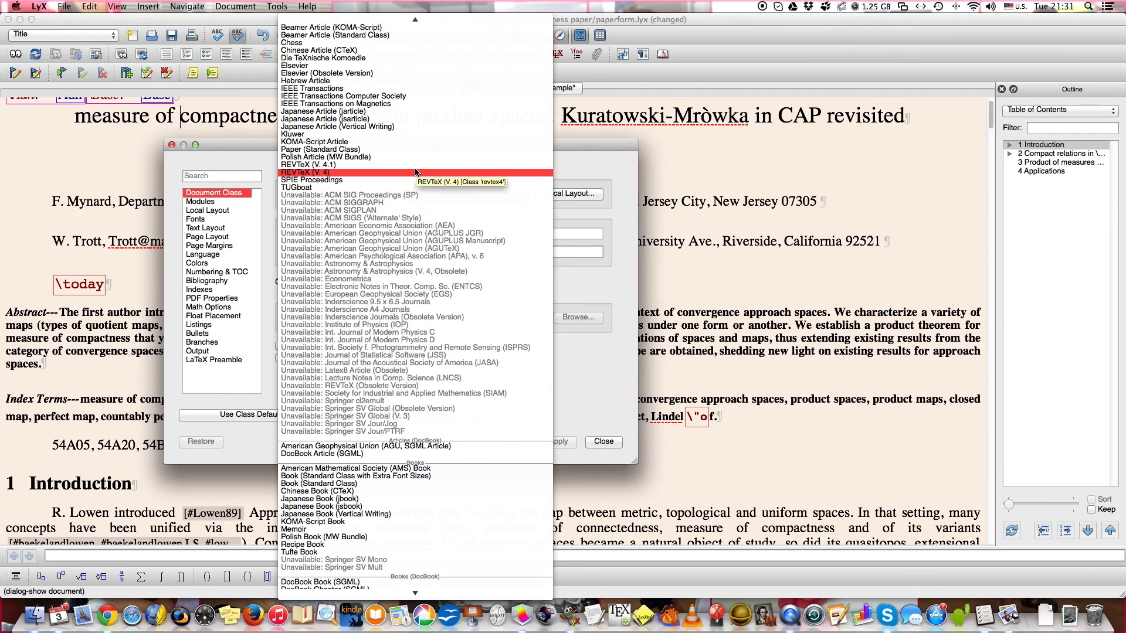
pyautogui.scroll(5, 415, 172)
pyautogui.click(403, 43)
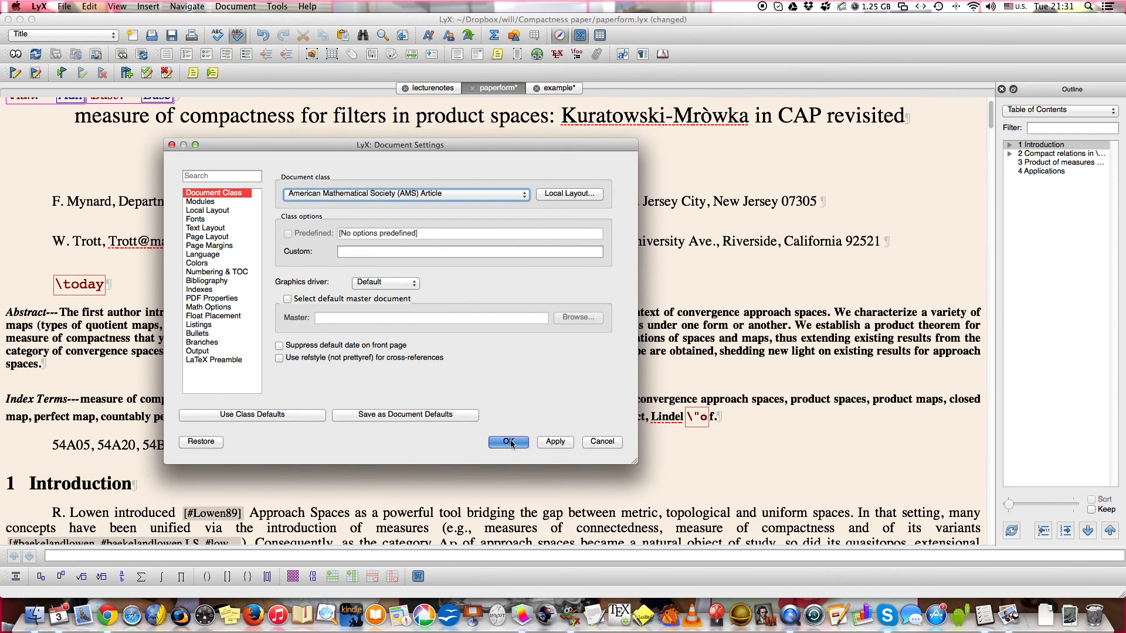
pyautogui.click(511, 441)
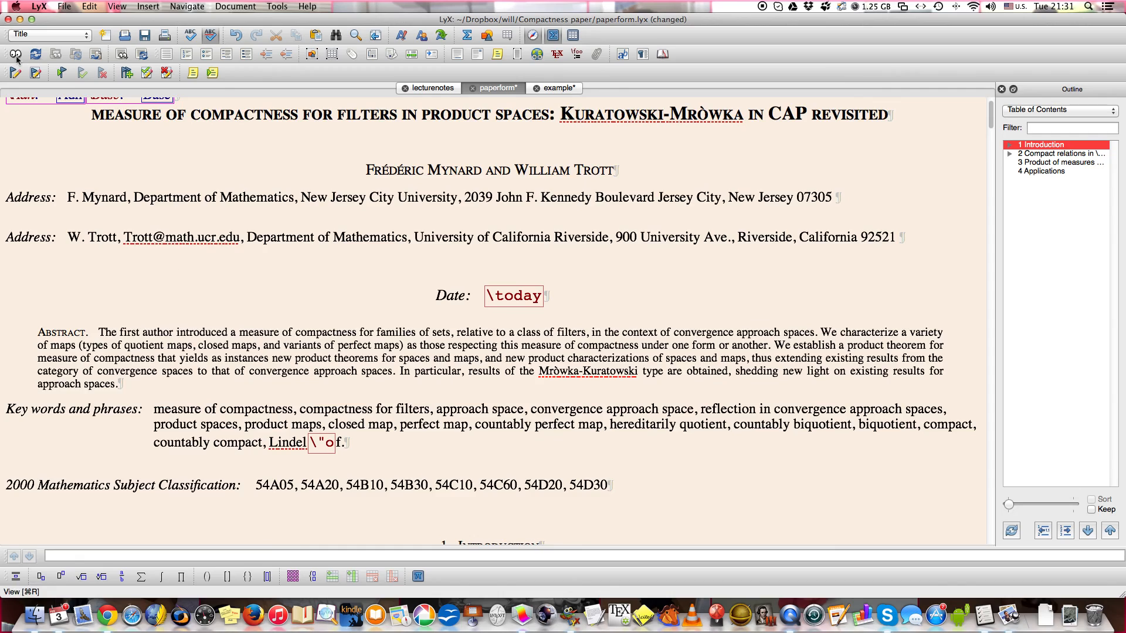
# Look through the reformatted paper to its end, inspect the BibTeX bibliography settings, and close them.
pyautogui.scroll(-5, 233, 368)
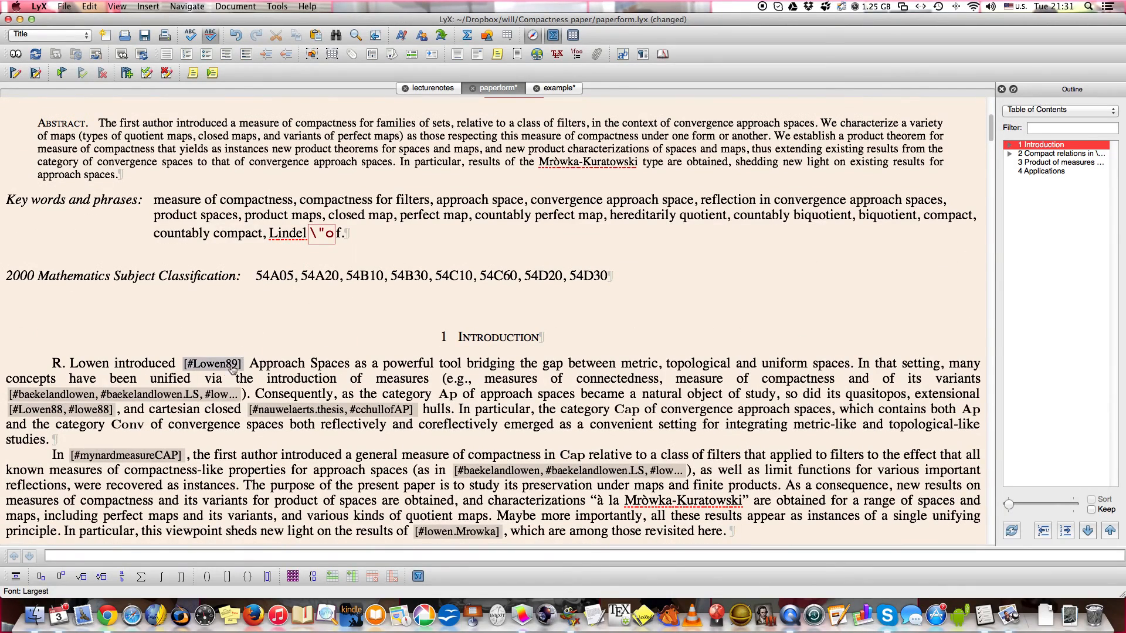
pyautogui.scroll(-15, 412, 366)
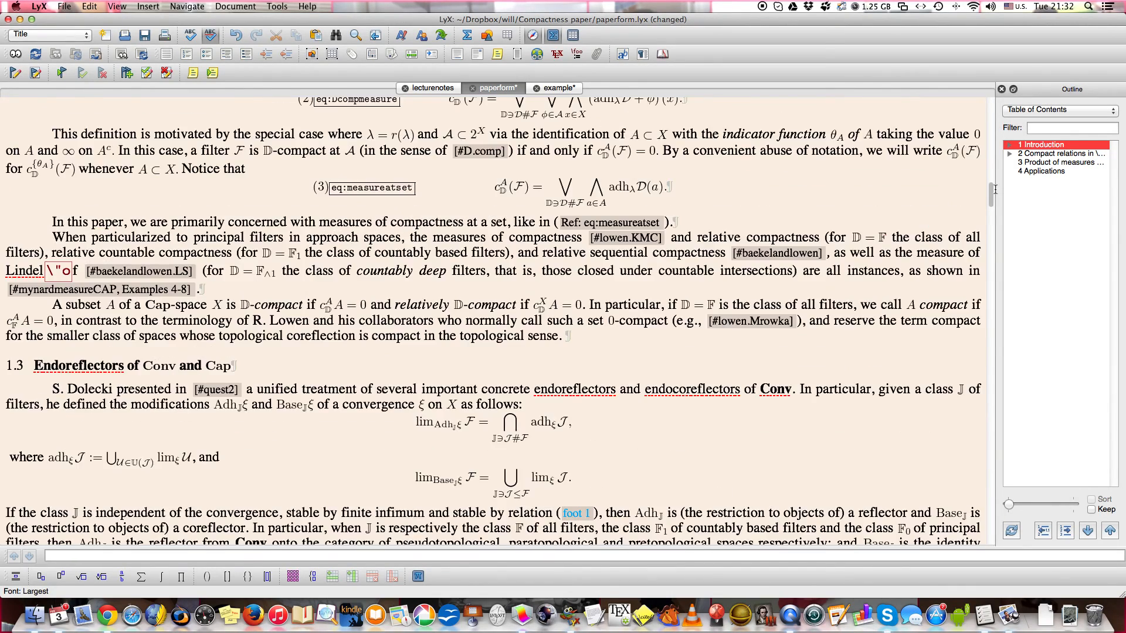
pyautogui.scroll(-20, 995, 189)
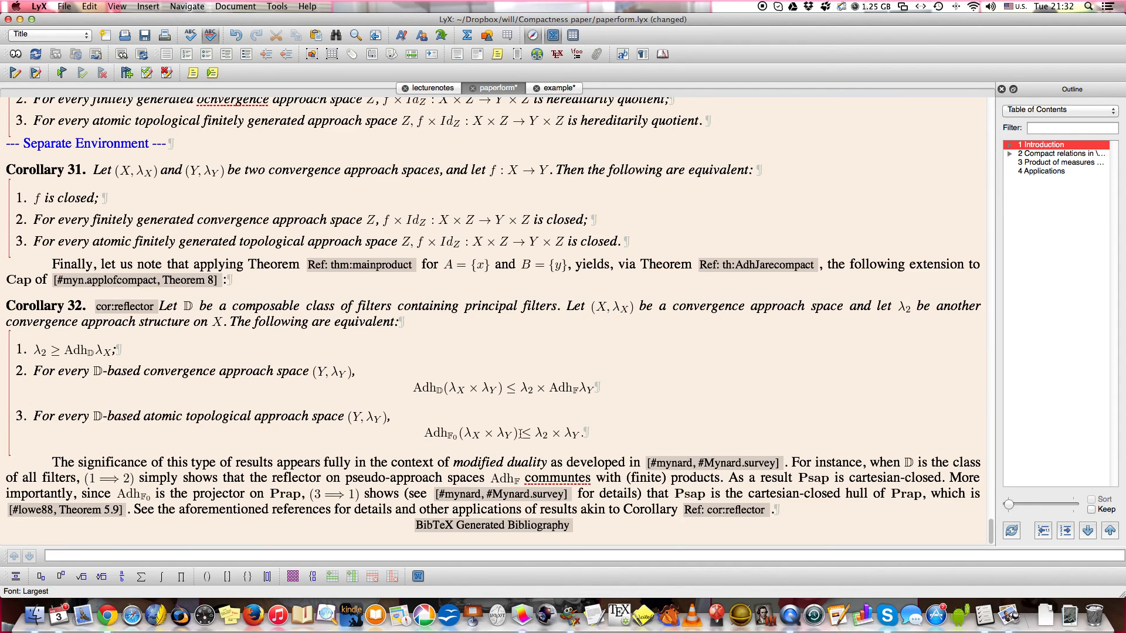
pyautogui.click(471, 528)
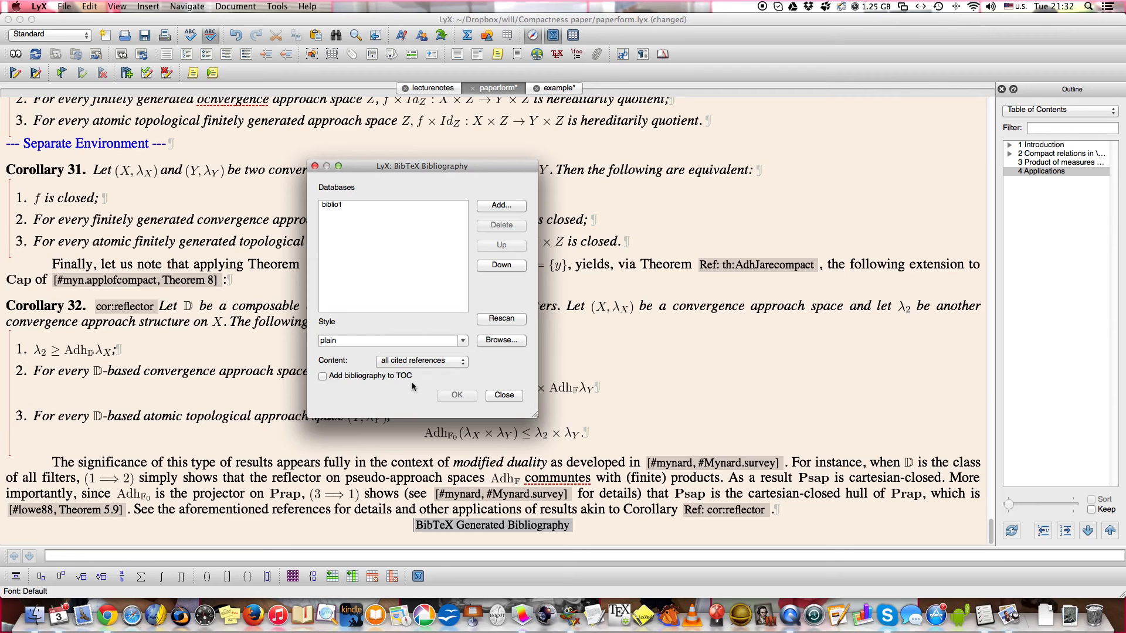
pyautogui.click(503, 394)
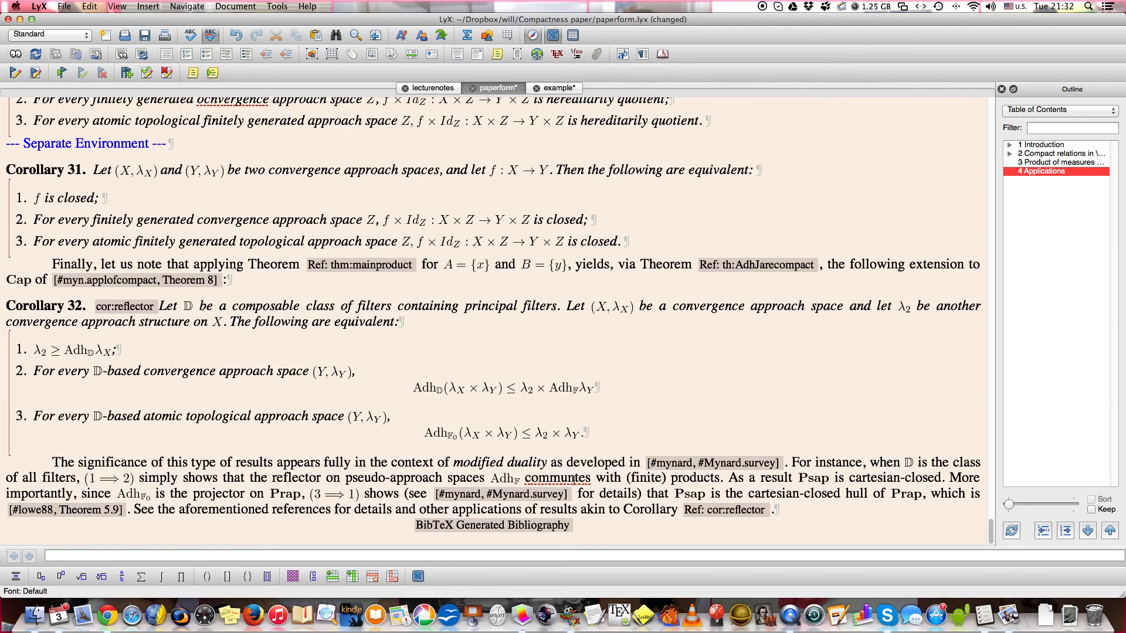
# Correct the misspelled words to "commutes" in the last paragraph and "convergence" in item 2 of Corollary 30, saving the paper.
pyautogui.rightClick(573, 478)
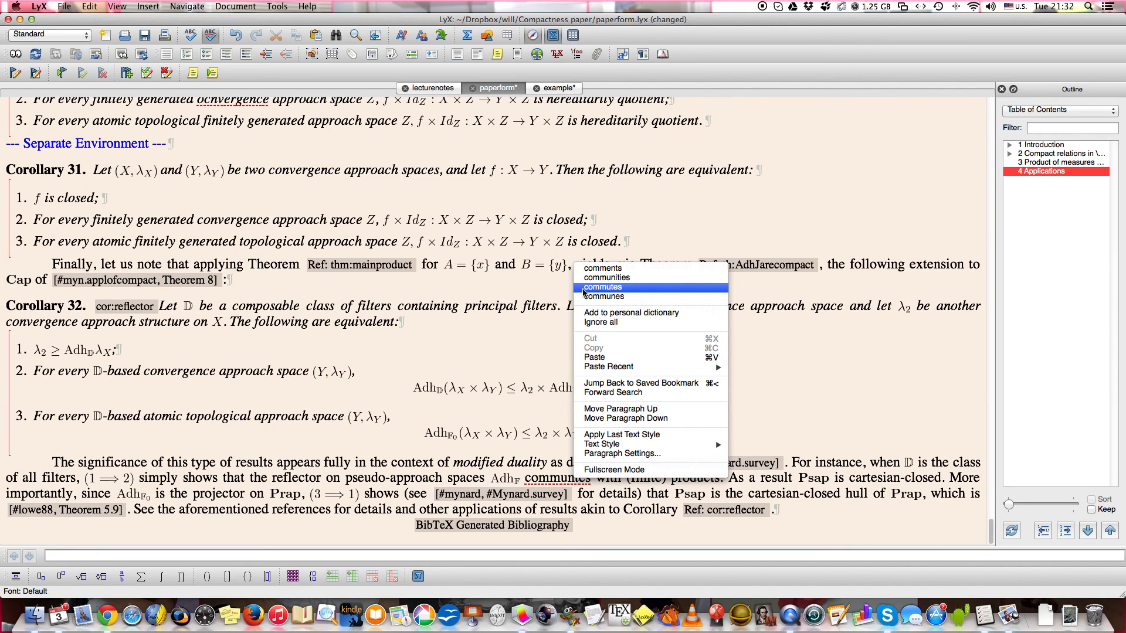
pyautogui.click(582, 287)
pyautogui.press('super+s')
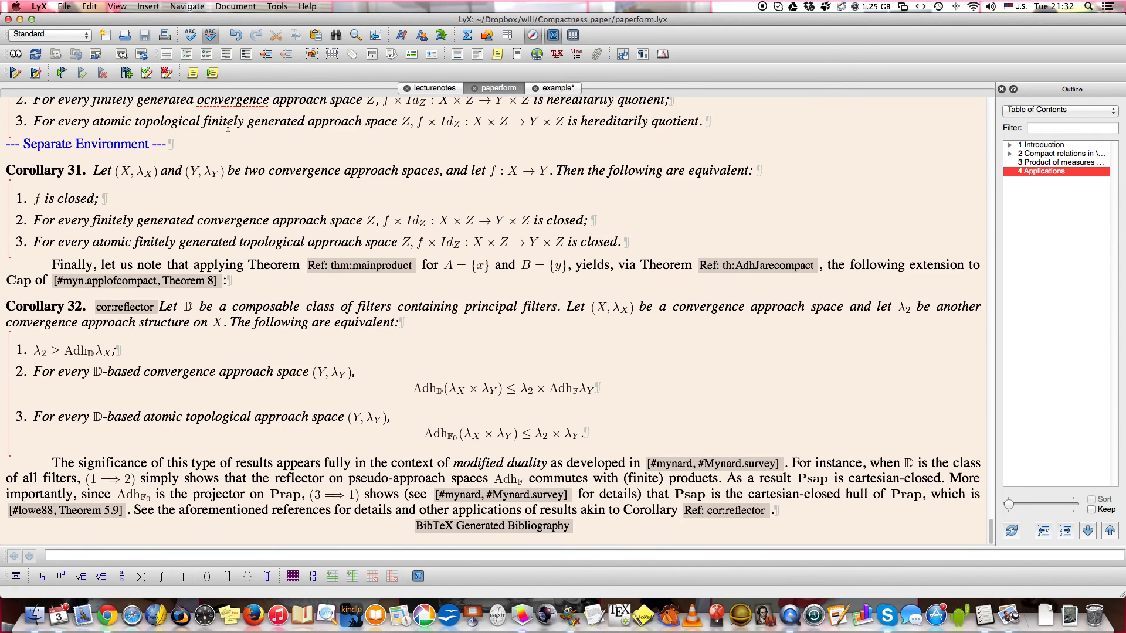
pyautogui.scroll(2, 228, 146)
pyautogui.click(224, 154)
pyautogui.rightClick(224, 154)
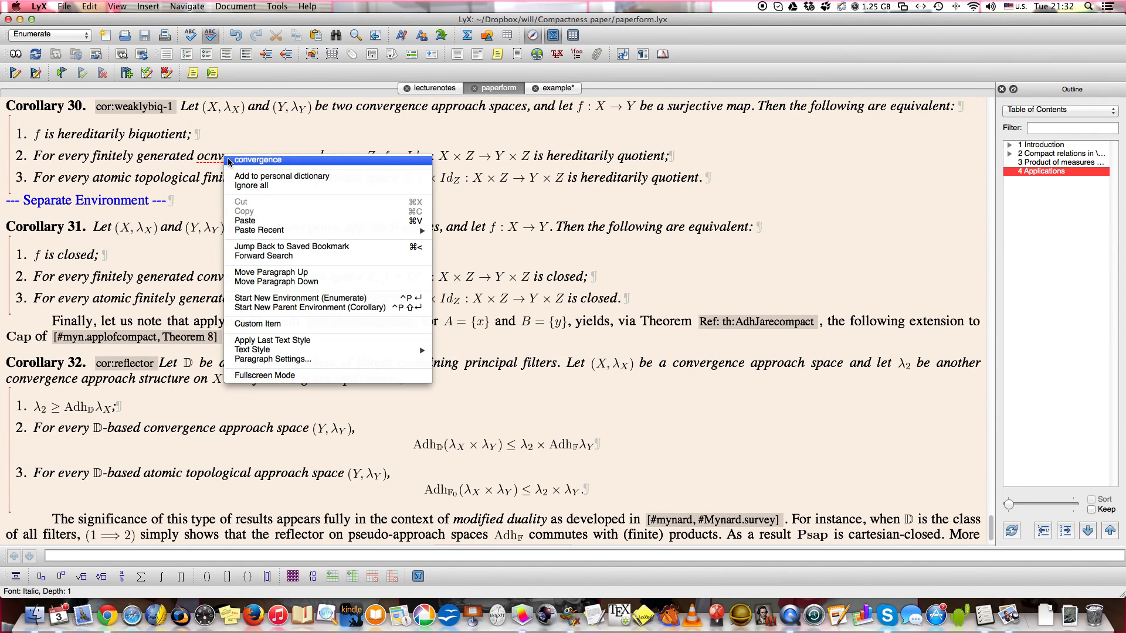
pyautogui.click(233, 163)
pyautogui.press('super+s')
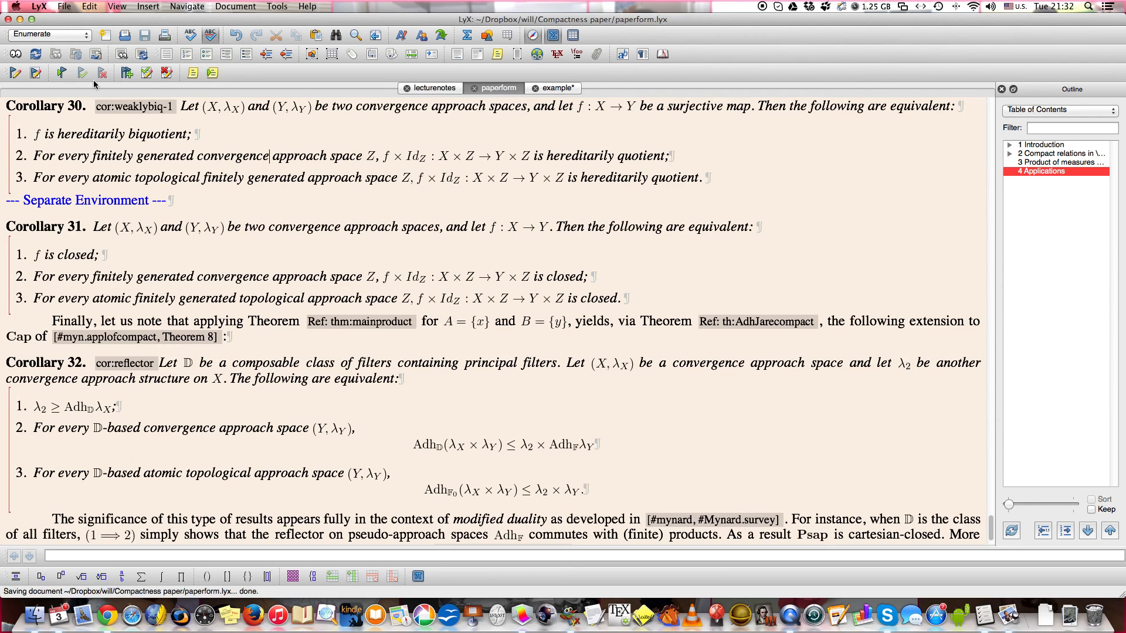
# View the paper as a PDF and look through its pages to the references at the end.
pyautogui.click(15, 54)
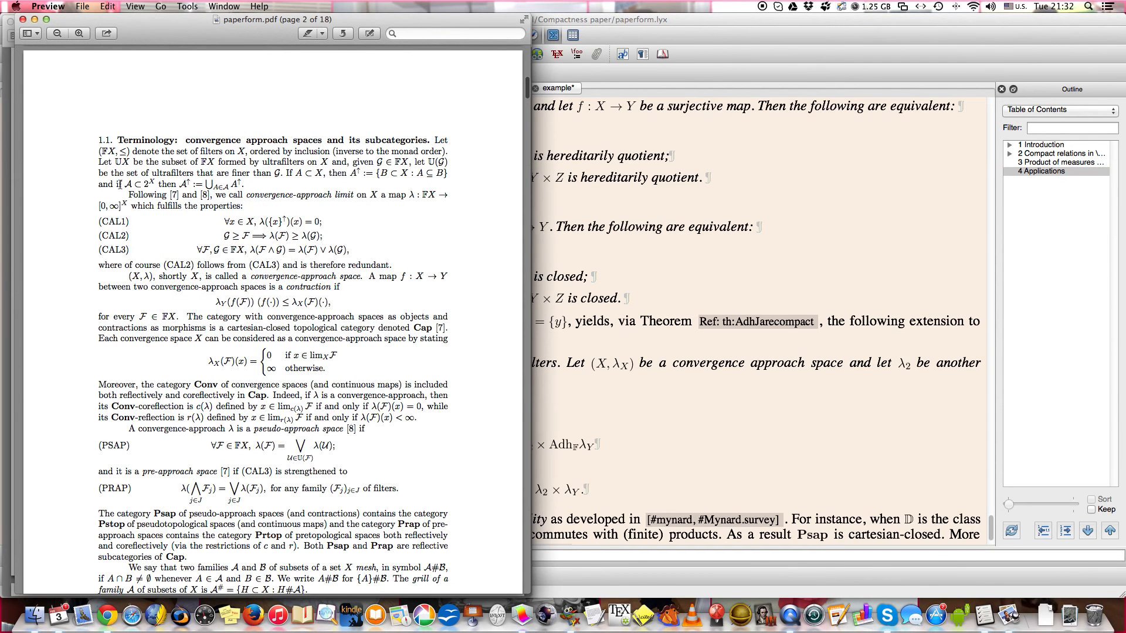
pyautogui.moveTo(170, 196); pyautogui.dragTo(209, 196)
pyautogui.scroll(-20, 269, 237)
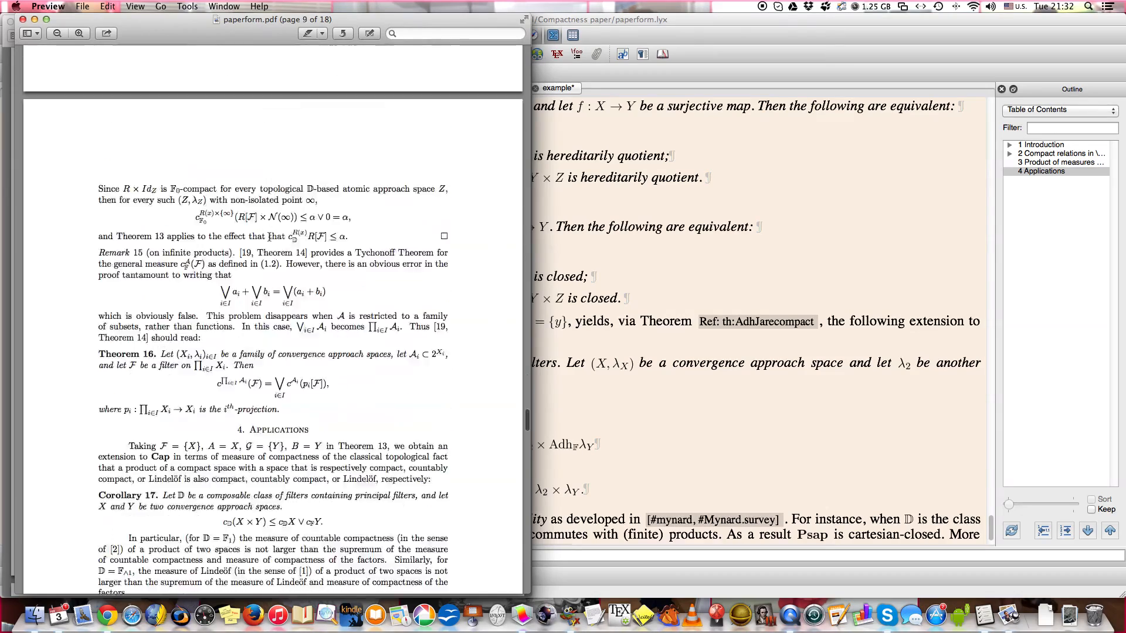
pyautogui.scroll(-15, 269, 236)
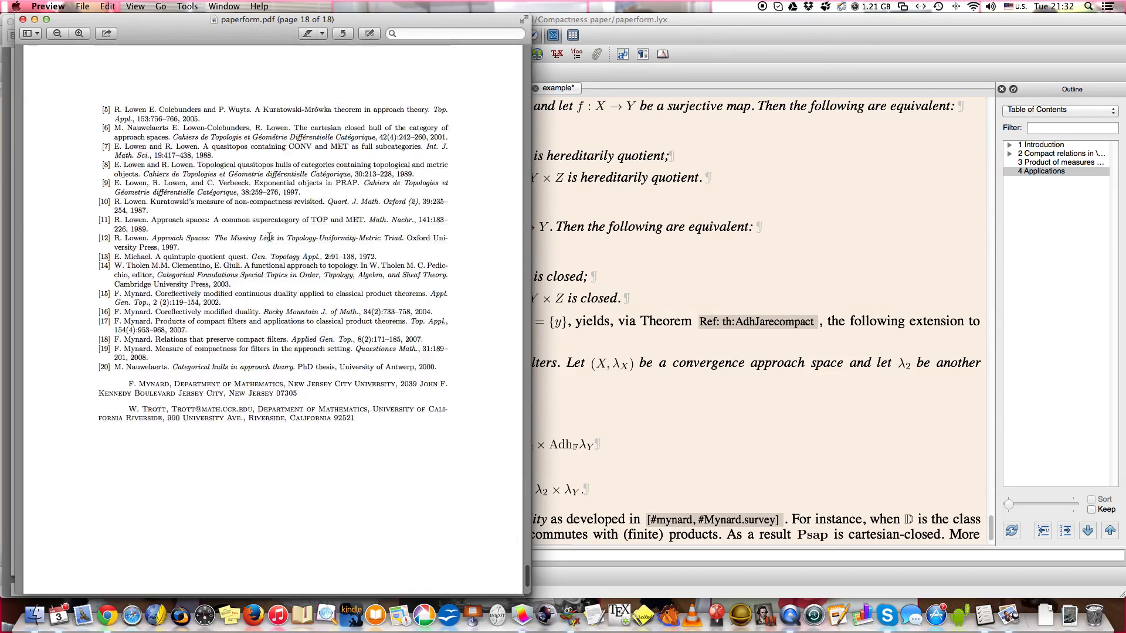
pyautogui.scroll(6, 269, 236)
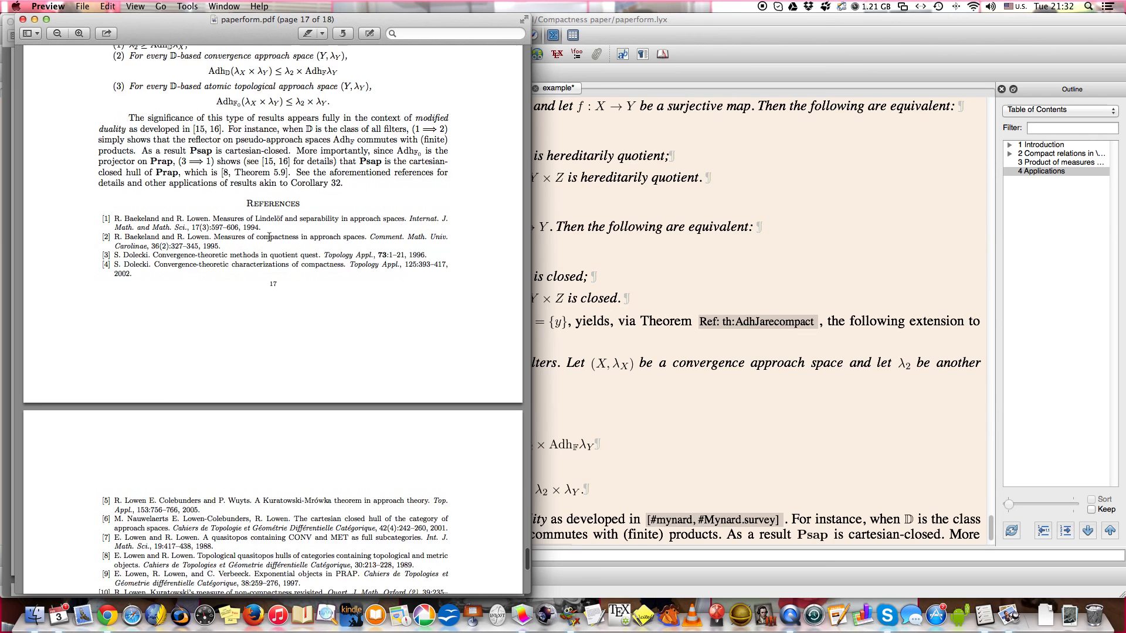
# Read the rest of the paper's numbered reference list through to the end of the PDF.
pyautogui.scroll(-1, 269, 236)
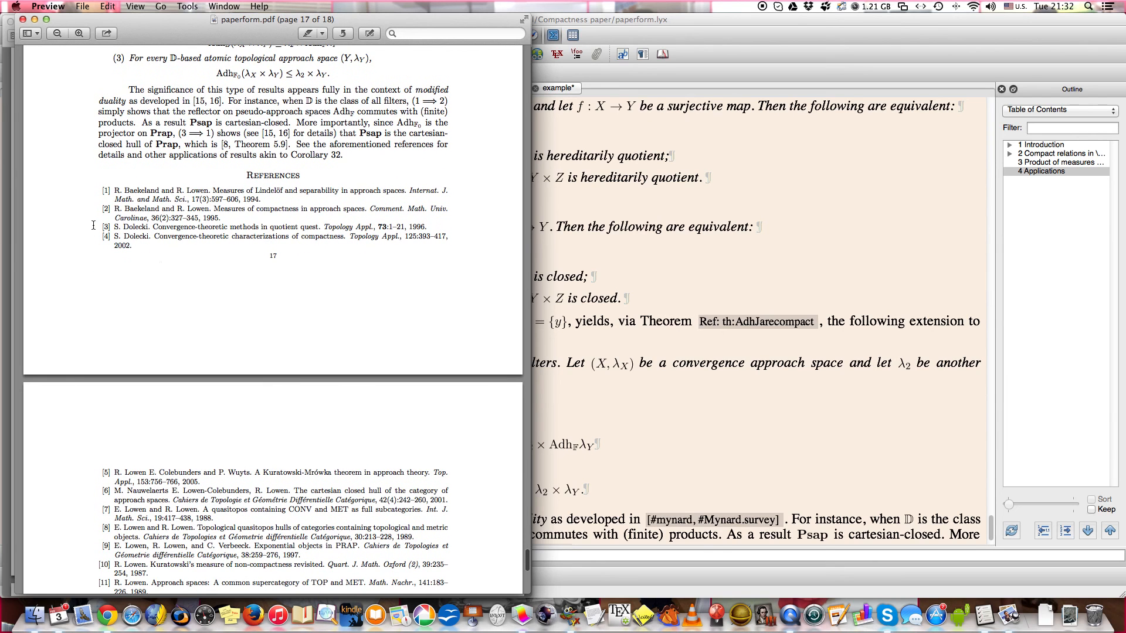
pyautogui.scroll(-8, 179, 325)
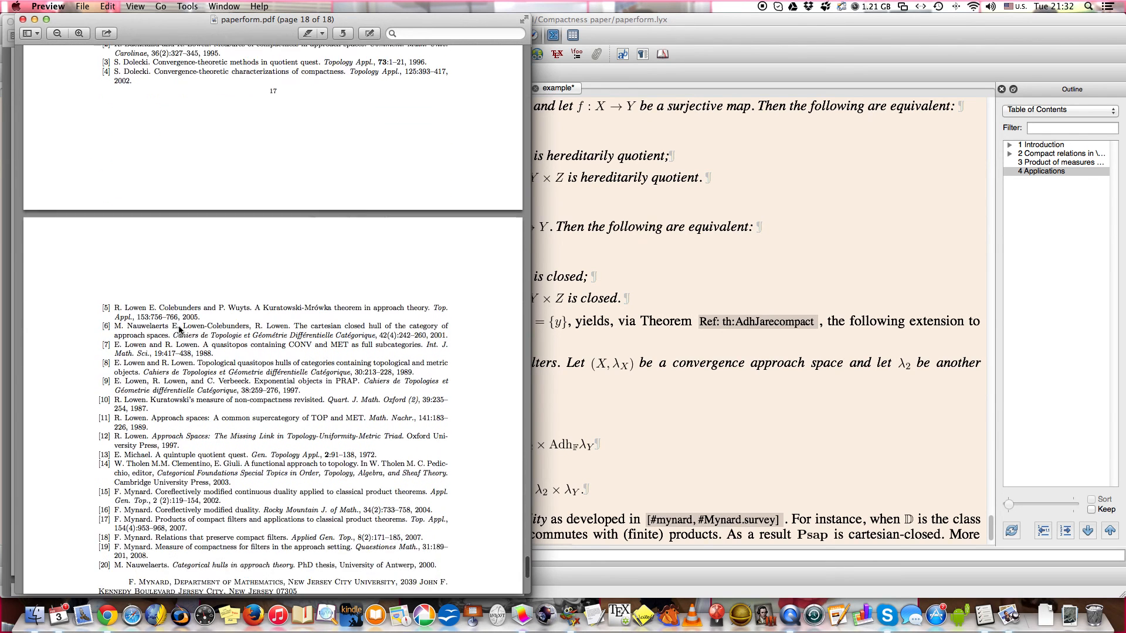
pyautogui.scroll(-3, 179, 330)
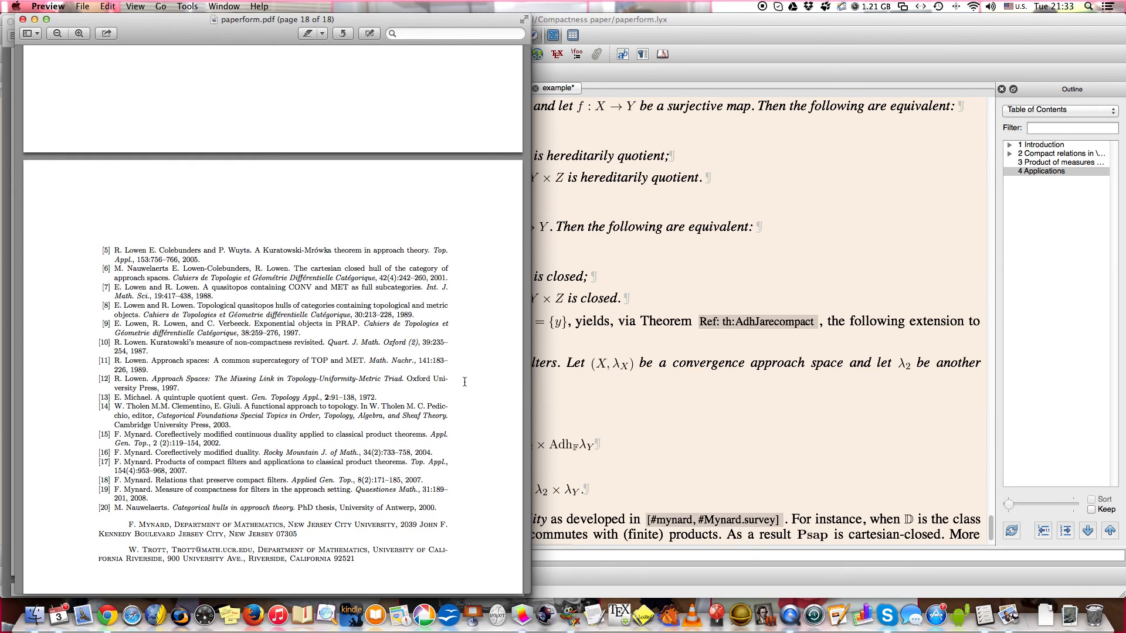
# Return to LyX and set the style of the paper's BibTeX bibliography to apalike.
pyautogui.click(565, 396)
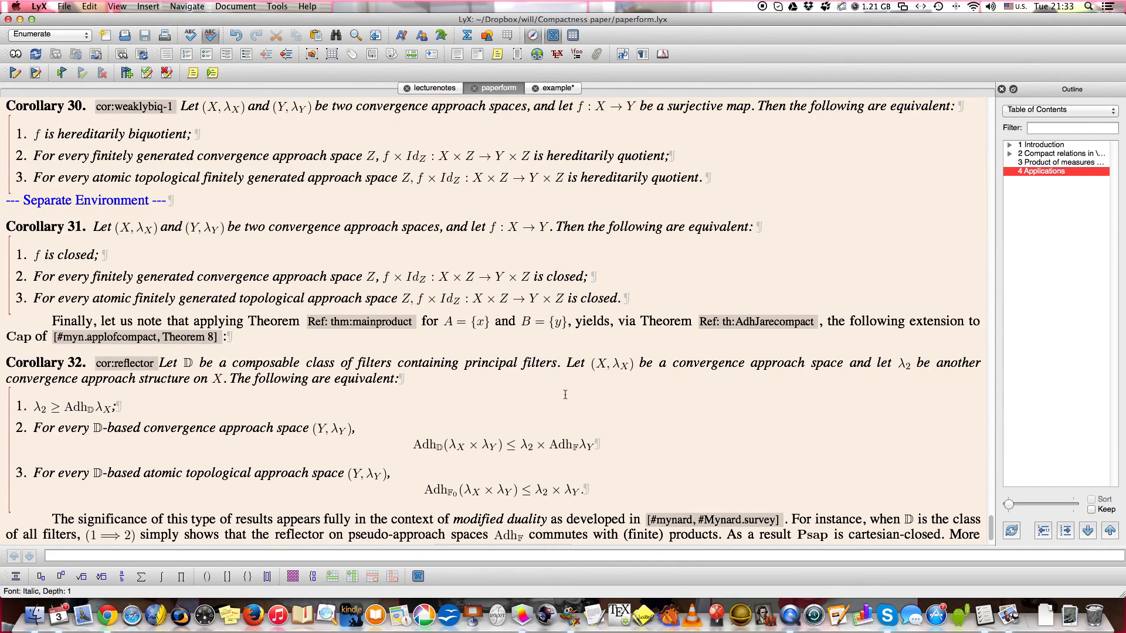
pyautogui.scroll(-2, 564, 394)
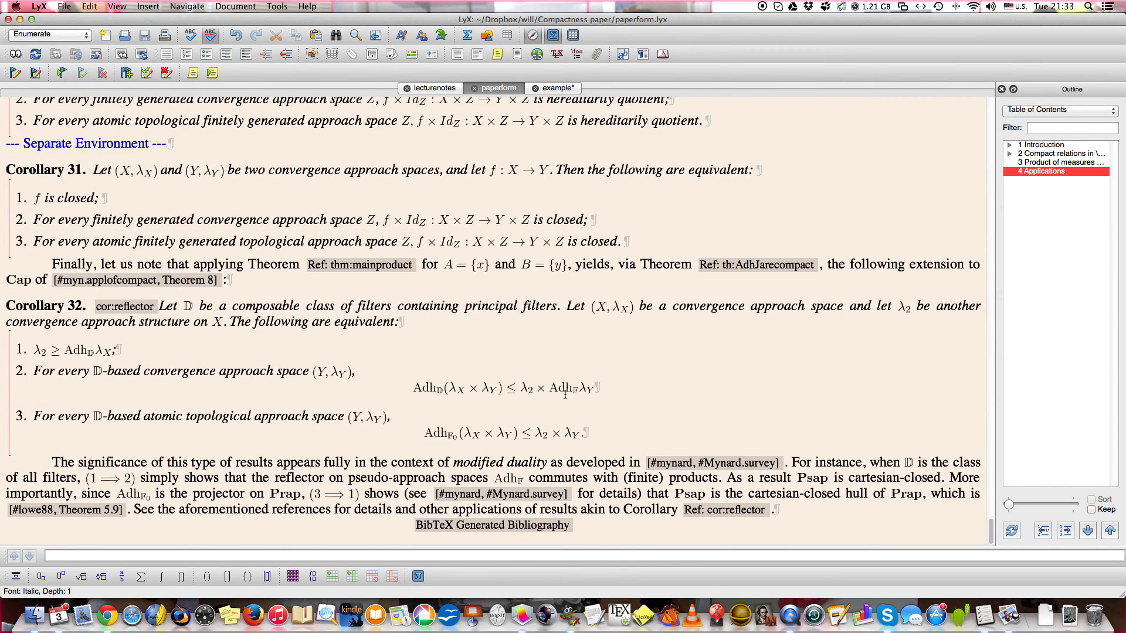
pyautogui.click(539, 530)
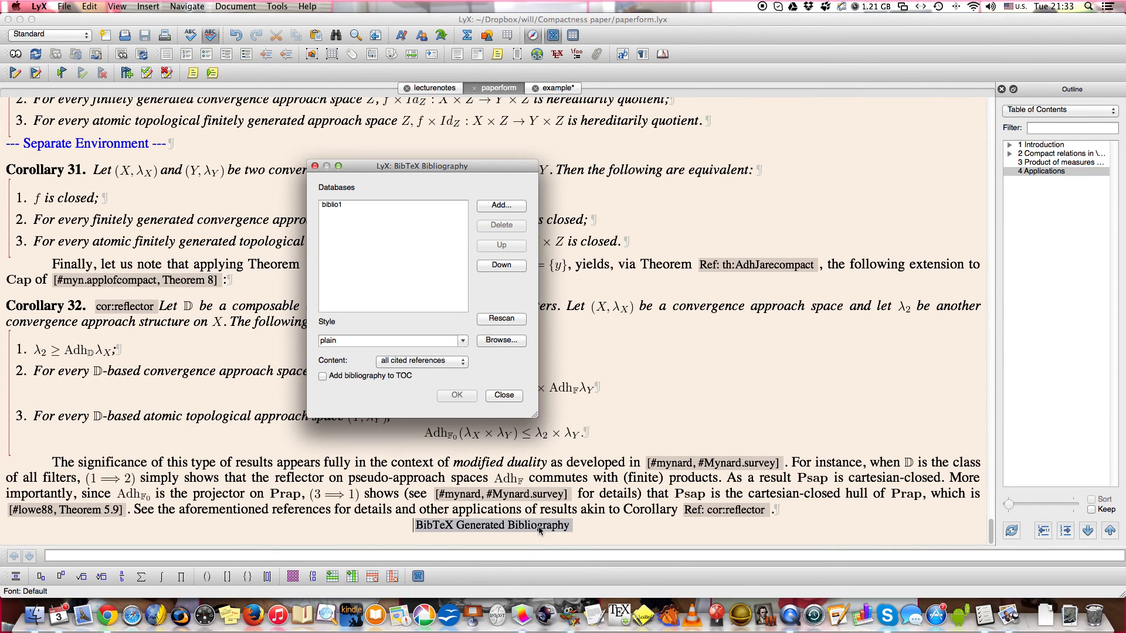
pyautogui.click(463, 341)
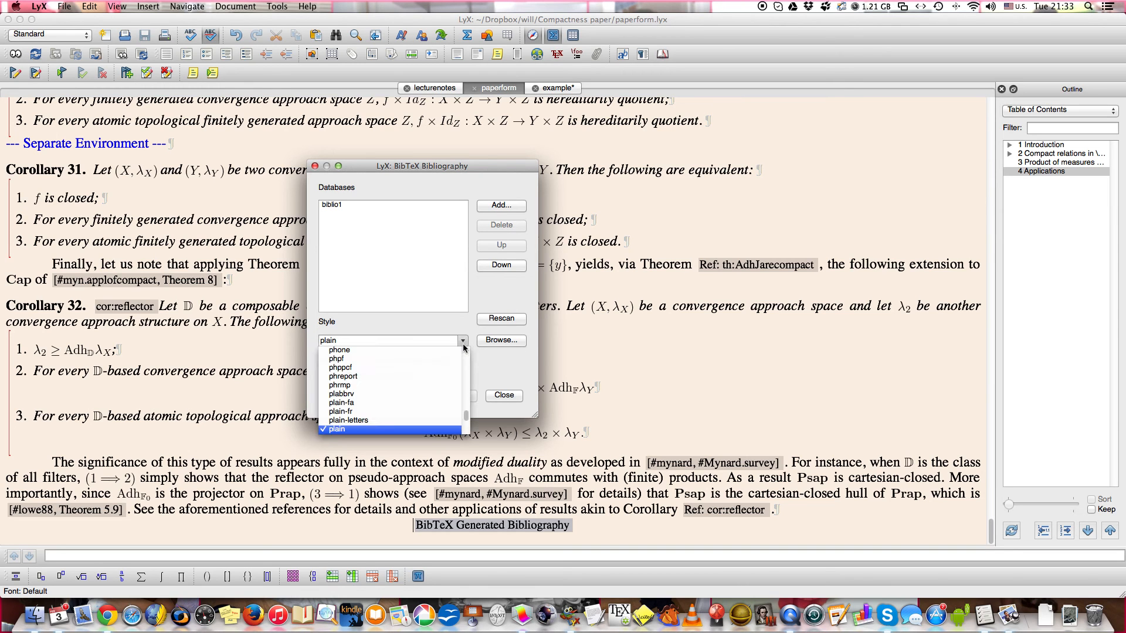
pyautogui.scroll(10, 420, 361)
pyautogui.scroll(15, 420, 363)
pyautogui.scroll(-4, 420, 364)
pyautogui.scroll(-5, 419, 359)
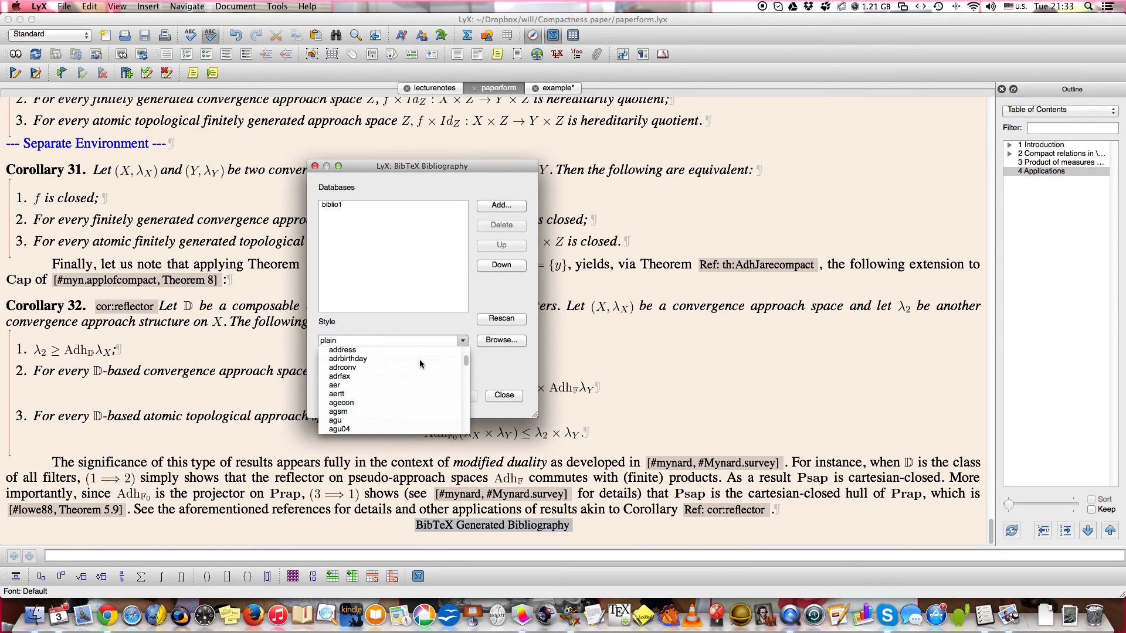
pyautogui.scroll(-5, 420, 359)
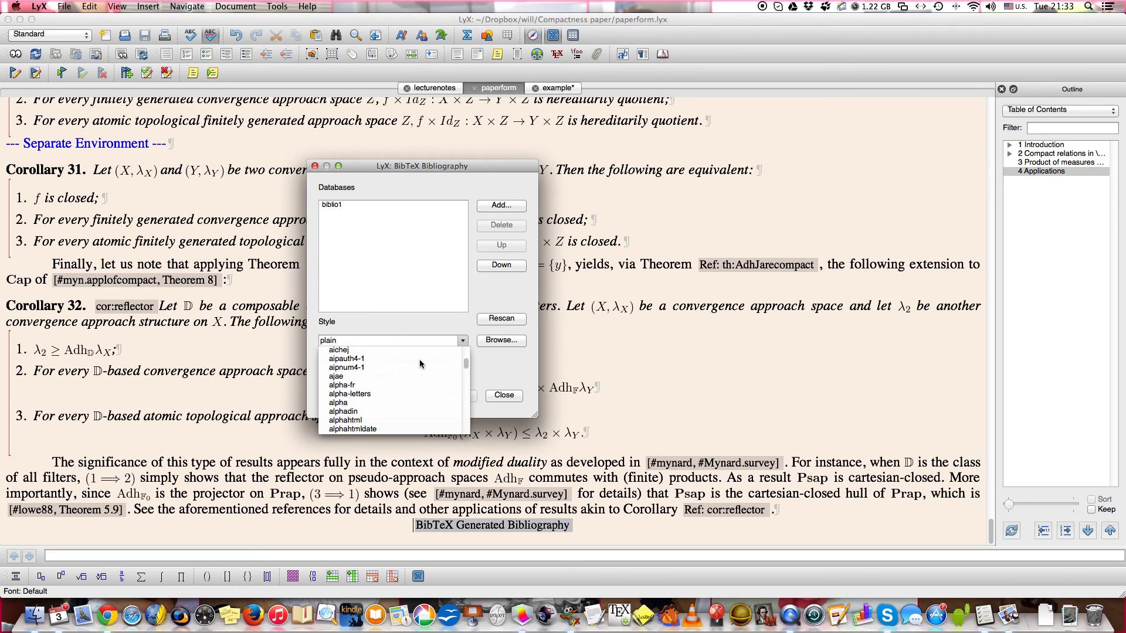
pyautogui.scroll(-5, 420, 358)
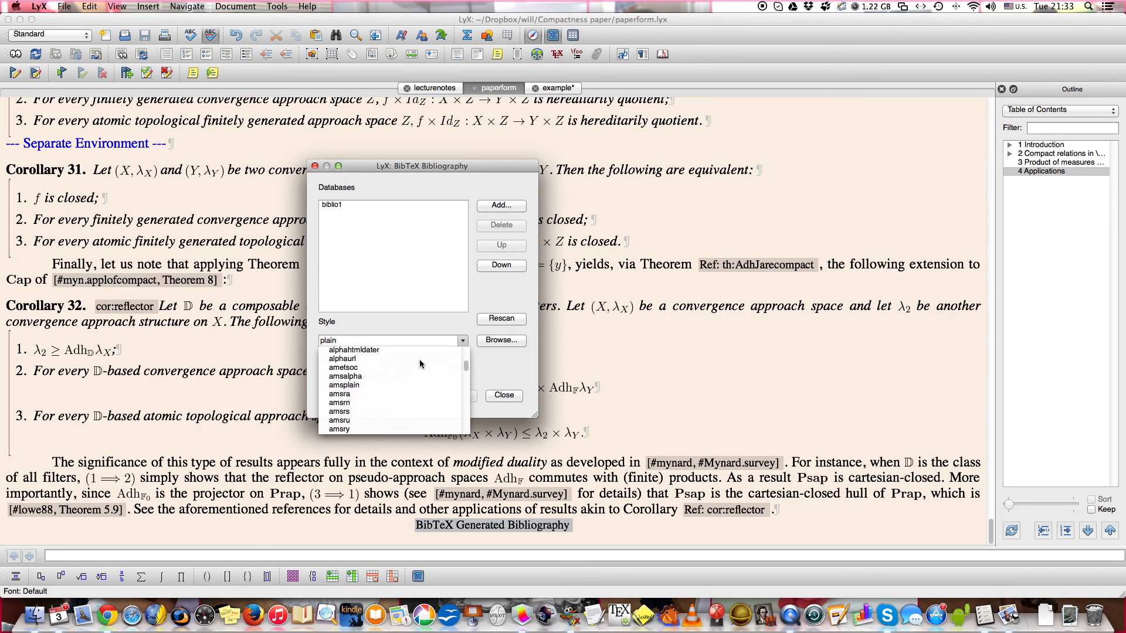
pyautogui.scroll(-5, 420, 359)
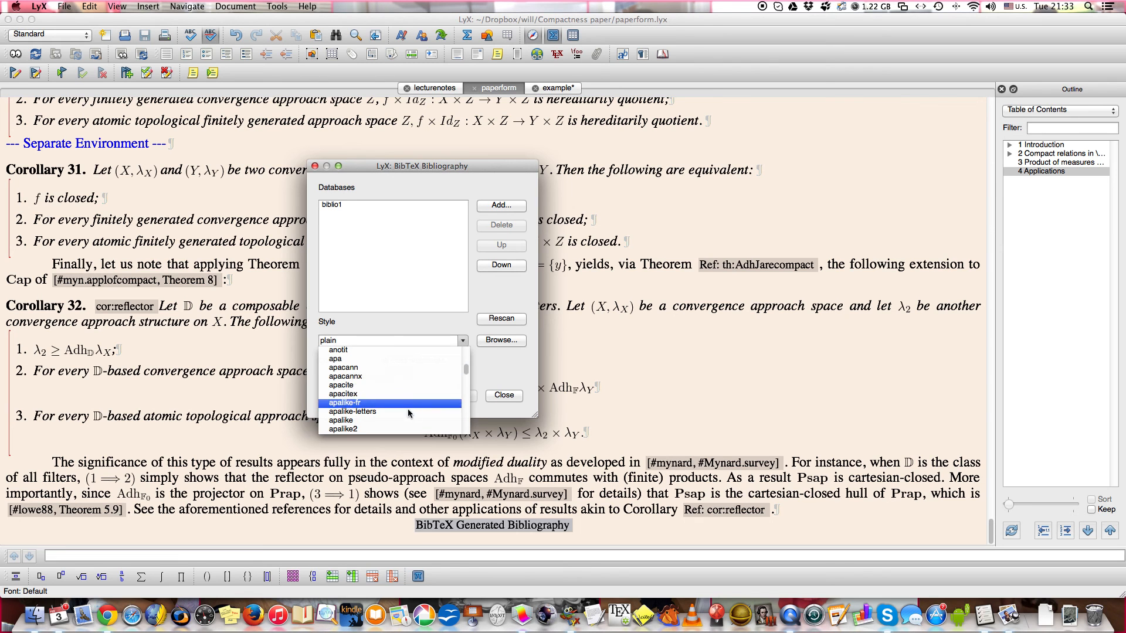
pyautogui.click(397, 421)
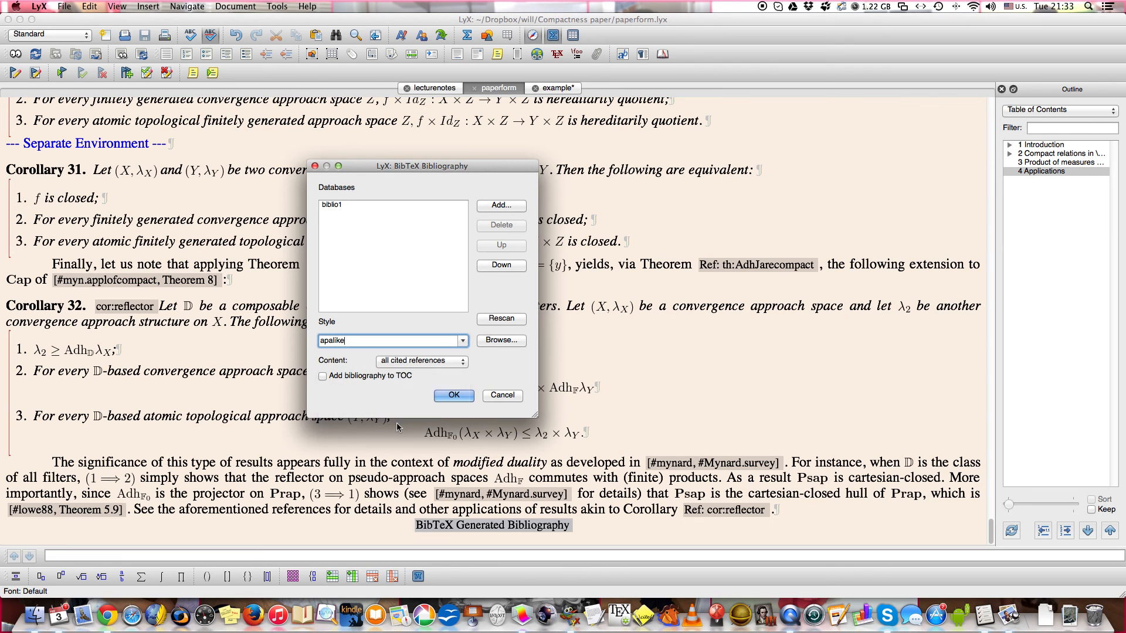
pyautogui.click(453, 396)
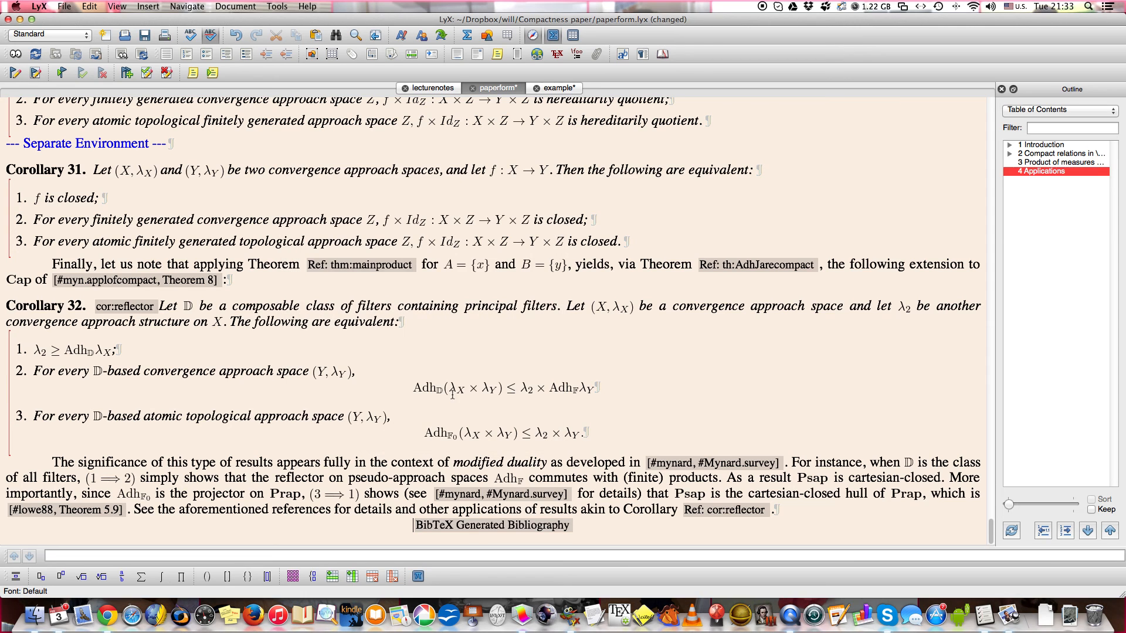
# View the paper as a PDF, highlight the Theorem 5.9 citation, compare it with the references, and close the PDF.
pyautogui.click(15, 57)
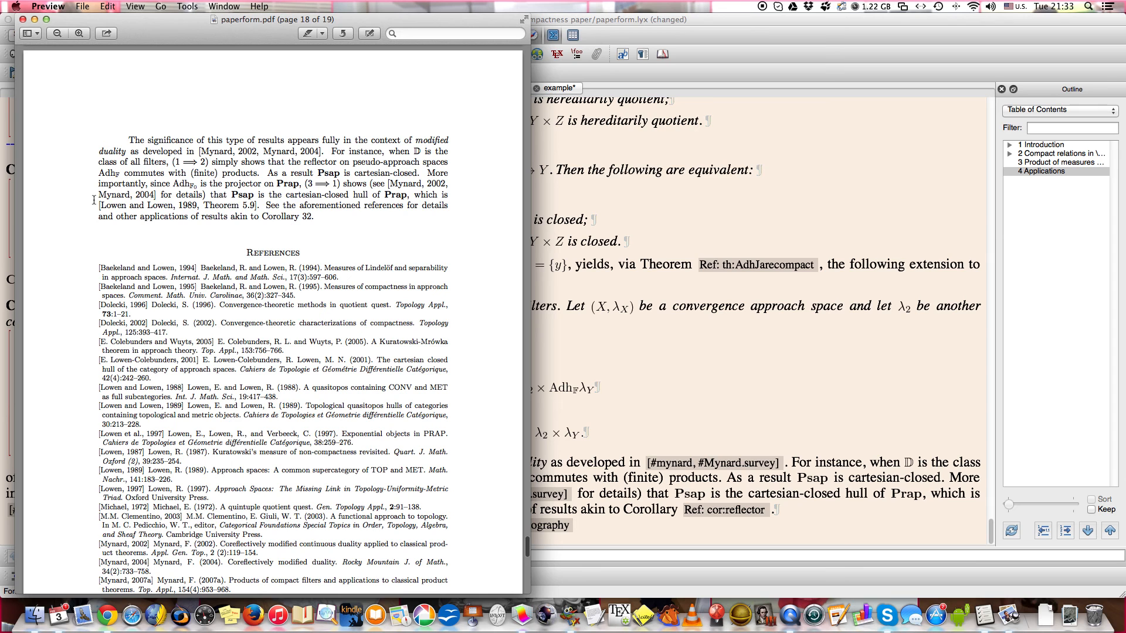
pyautogui.moveTo(94, 203); pyautogui.dragTo(256, 207)
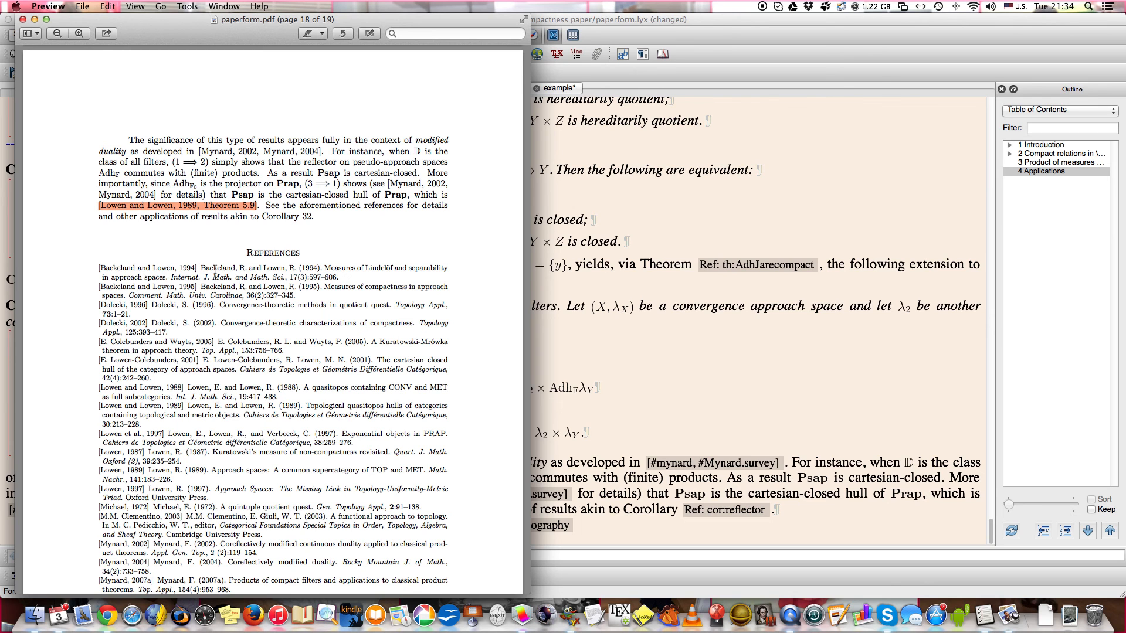
pyautogui.scroll(3, 215, 269)
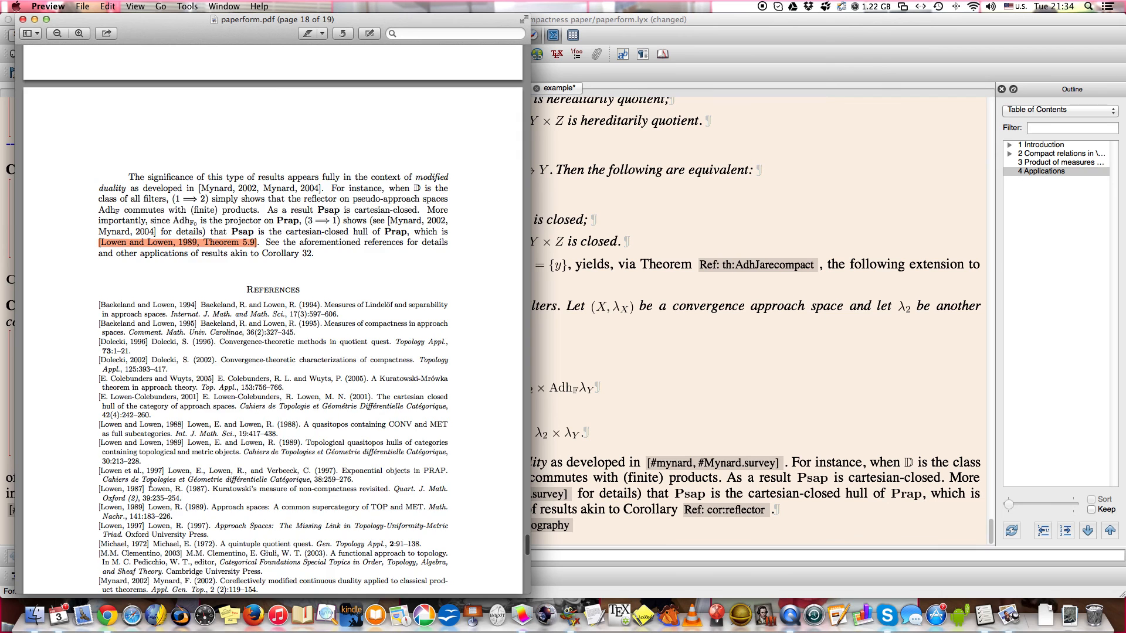
pyautogui.scroll(-6, 151, 481)
pyautogui.scroll(2, 150, 482)
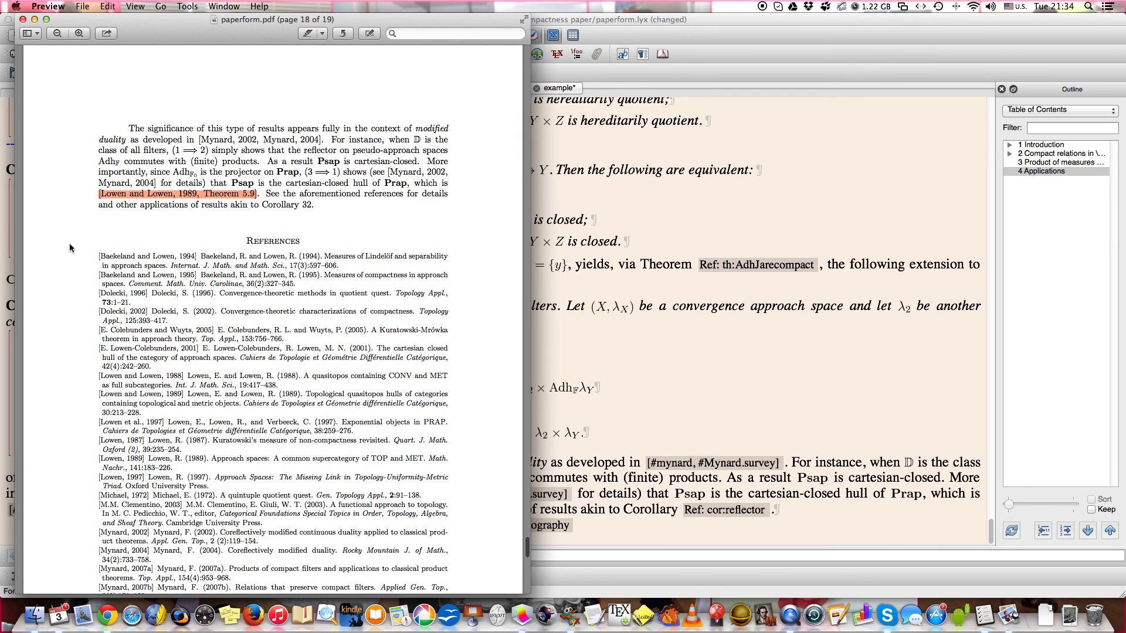
pyautogui.click(22, 19)
# Set the style of the paper's BibTeX bibliography to classic.
pyautogui.click(550, 228)
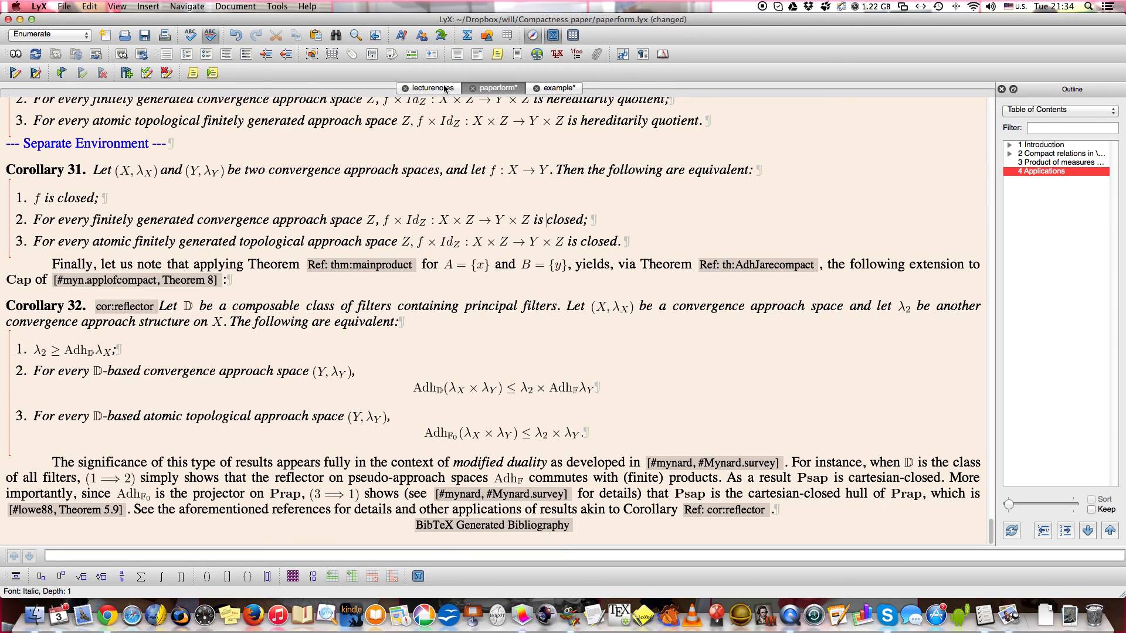
pyautogui.click(508, 531)
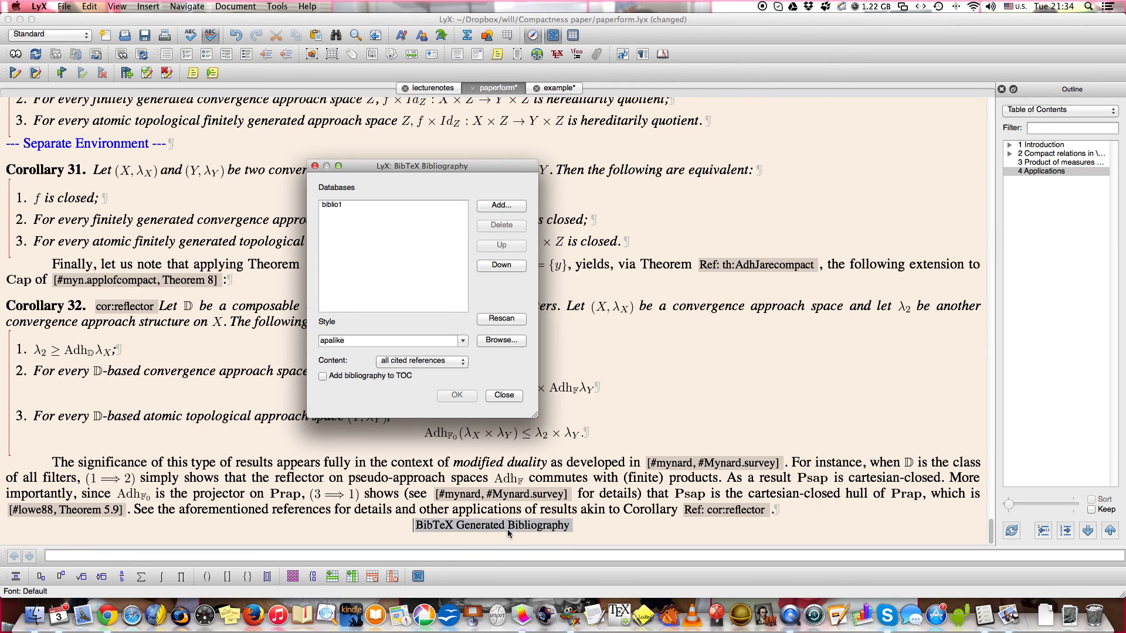
pyautogui.click(462, 341)
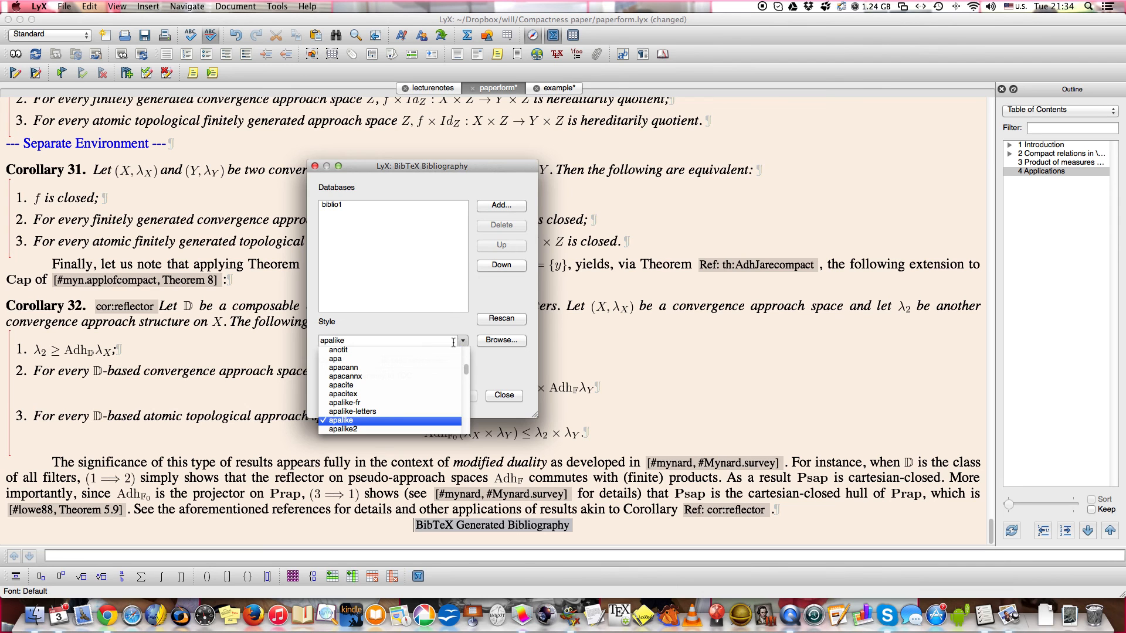
pyautogui.scroll(-5, 406, 359)
pyautogui.scroll(-5, 406, 359)
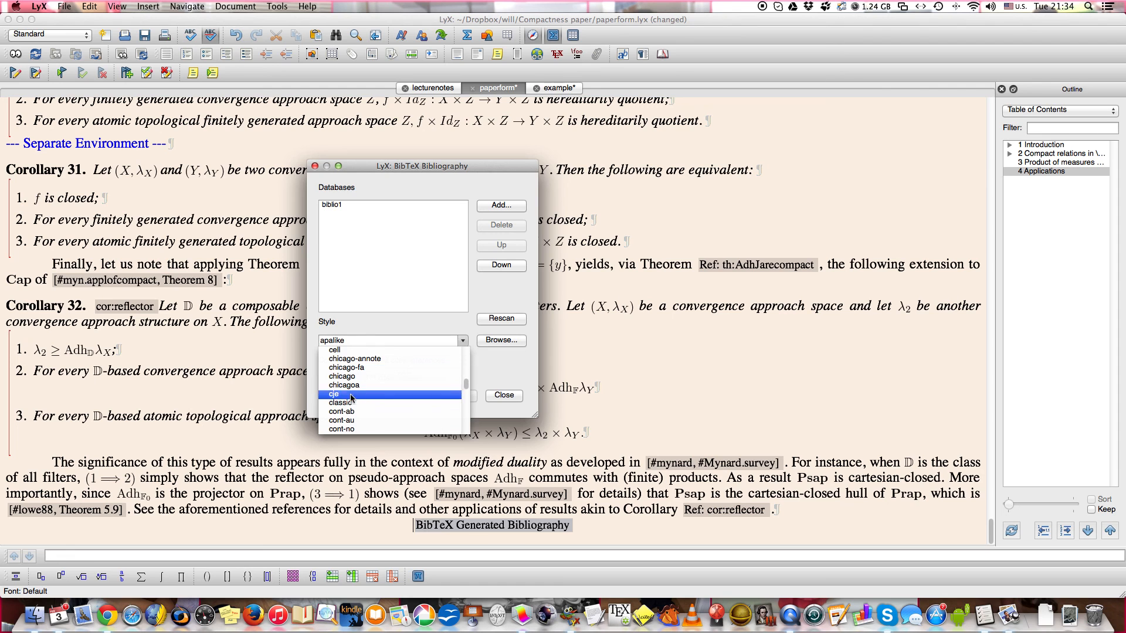
pyautogui.click(407, 403)
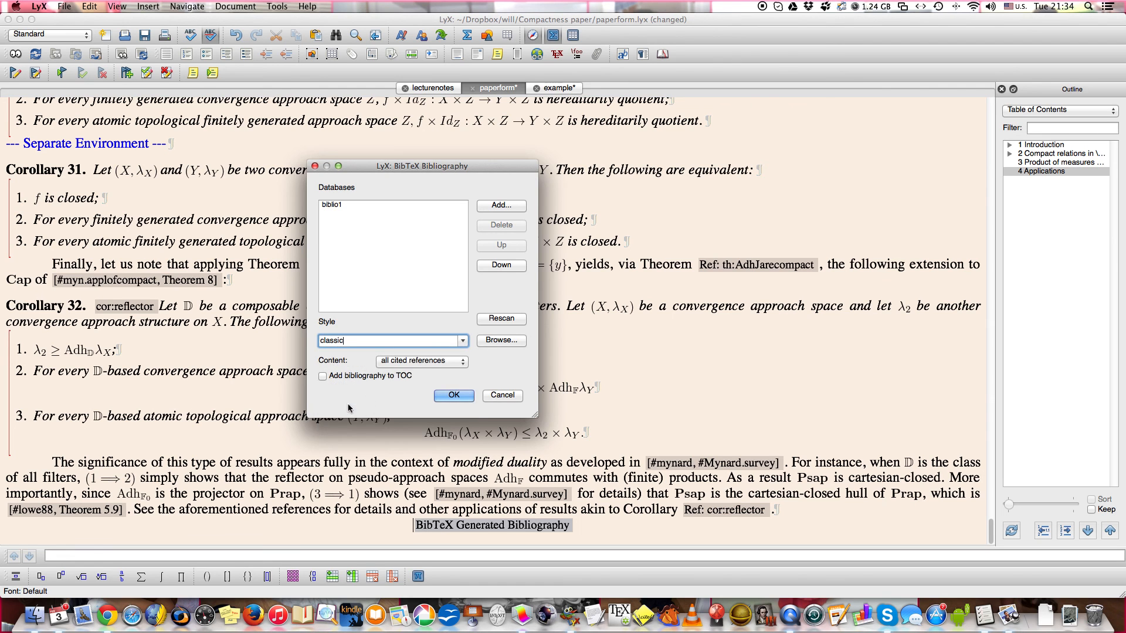
pyautogui.click(453, 395)
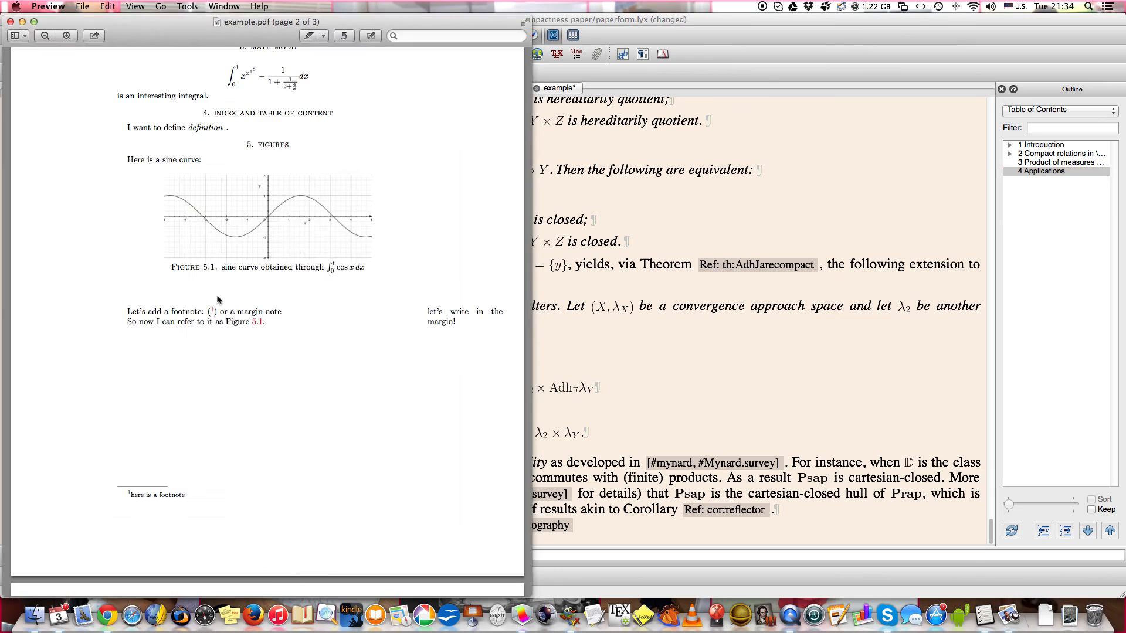
# Examine the reference formatting in the paper's PDF, highlighting the first entry's title, and close the paperform and example PDFs.
pyautogui.scroll(-3, 255, 312)
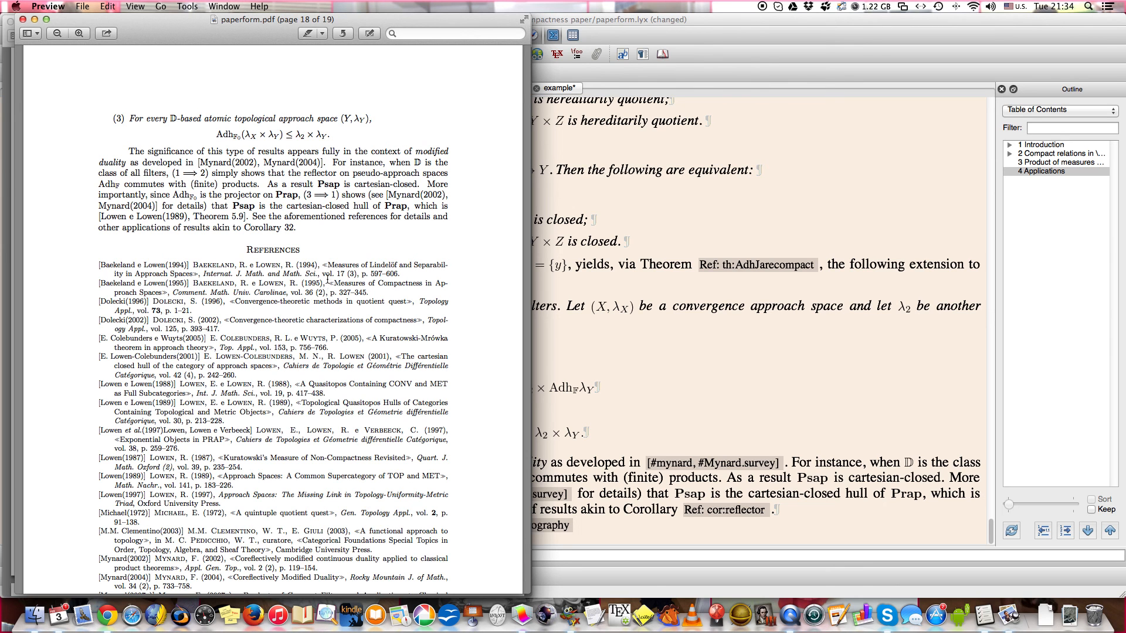
pyautogui.moveTo(323, 263); pyautogui.dragTo(196, 273)
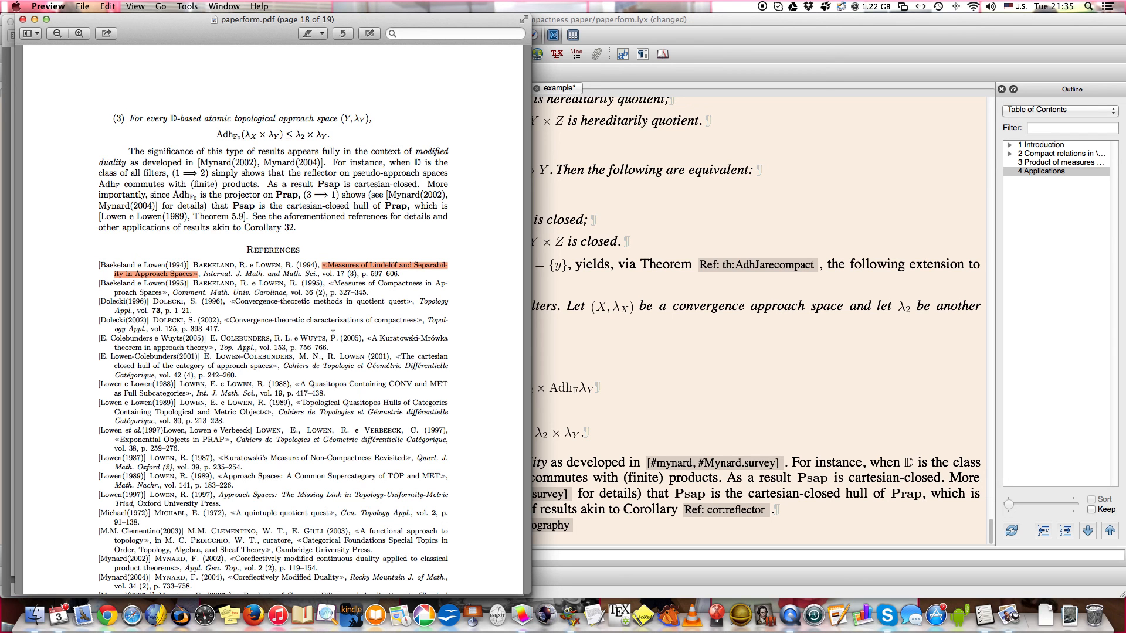
pyautogui.scroll(-3, 344, 332)
pyautogui.scroll(-2, 344, 332)
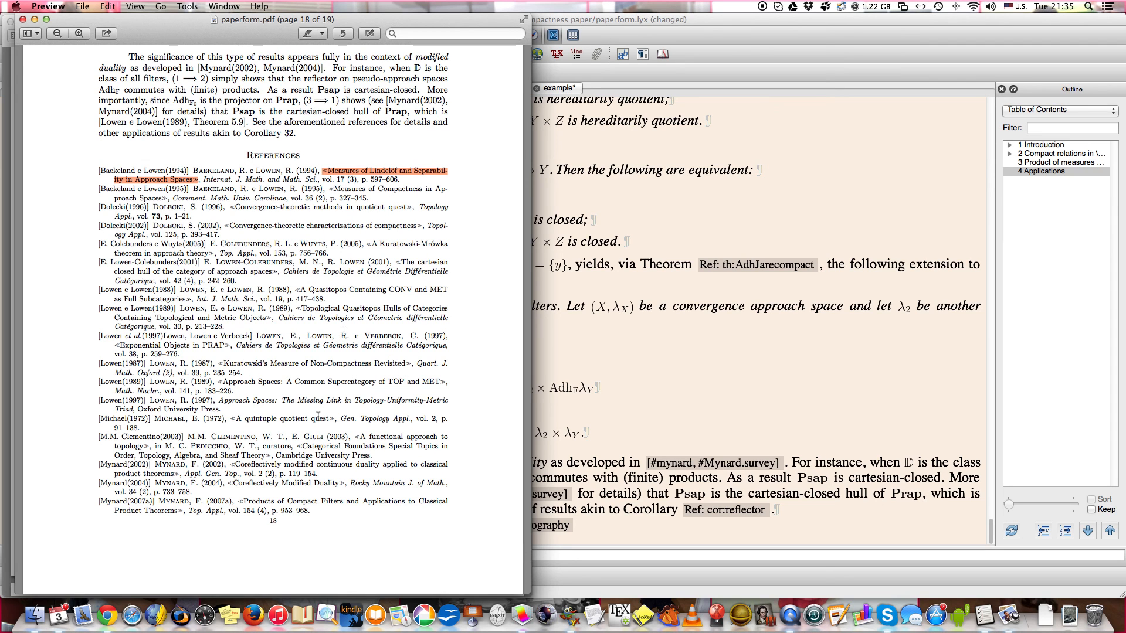
pyautogui.click(293, 297)
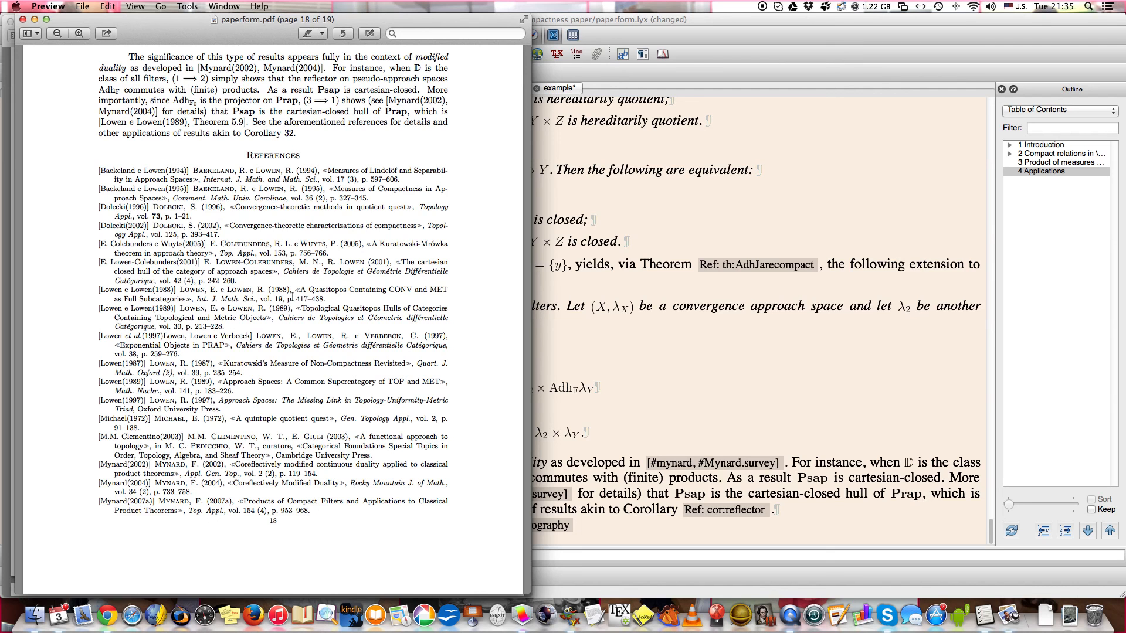
pyautogui.click(23, 19)
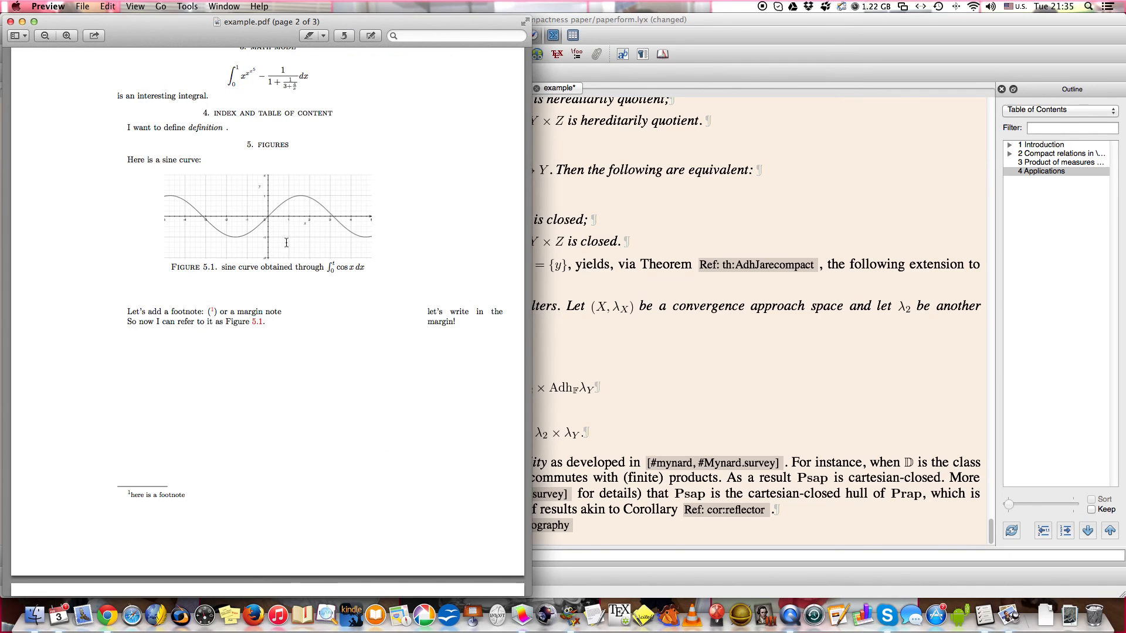
pyautogui.click(11, 22)
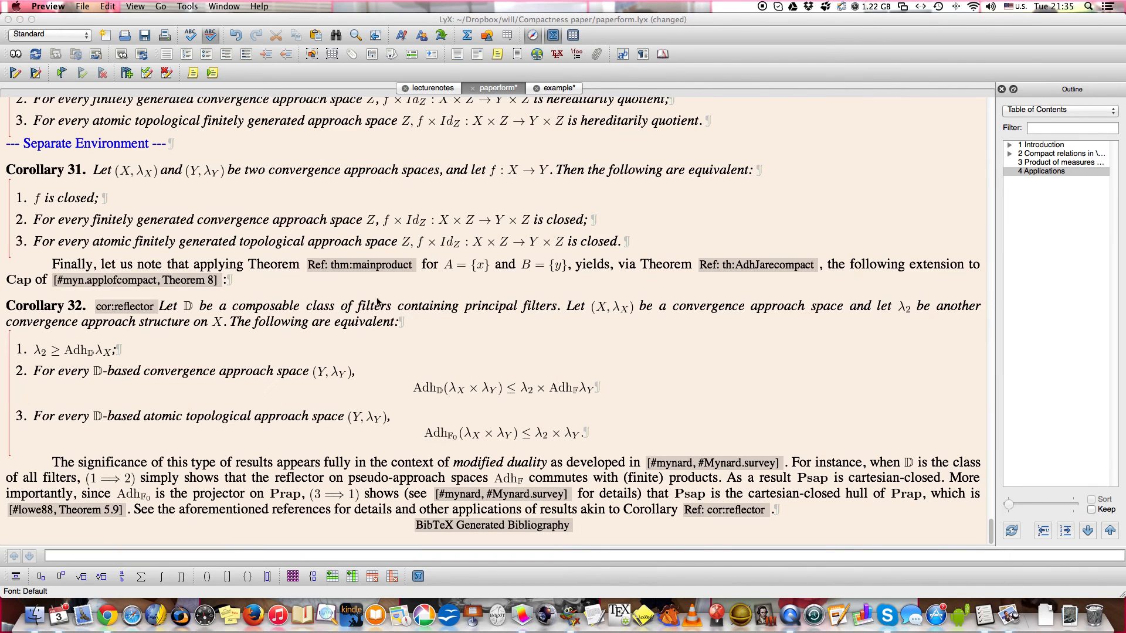
# Switch to the example document, and open Google Scholar in Chrome through a web search for "google scholar".
pyautogui.click(556, 90)
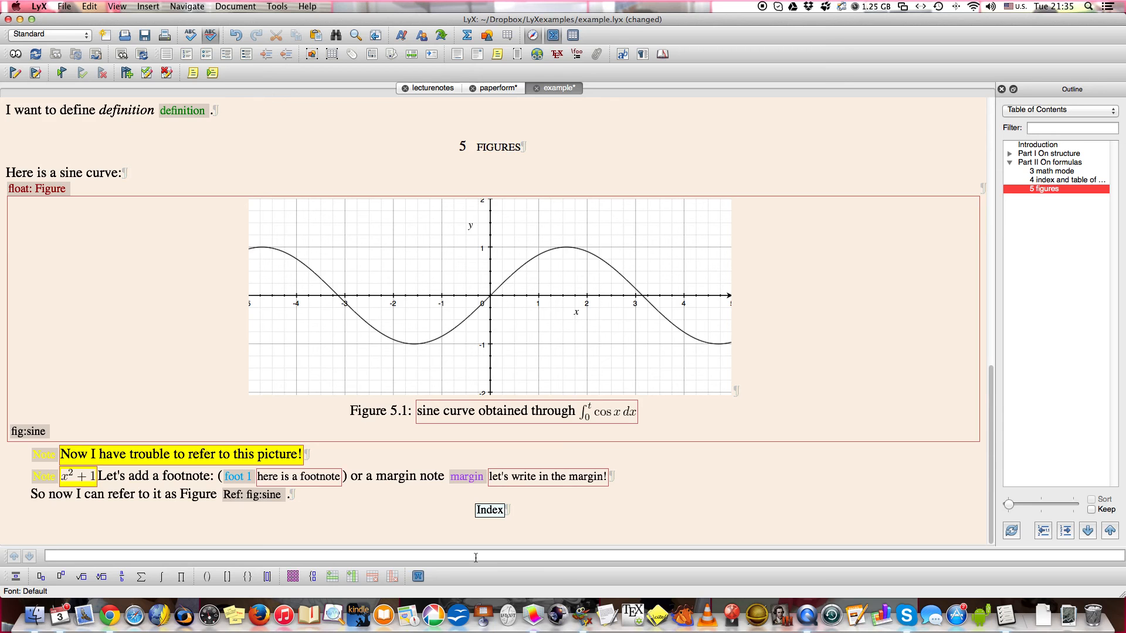
pyautogui.click(111, 604)
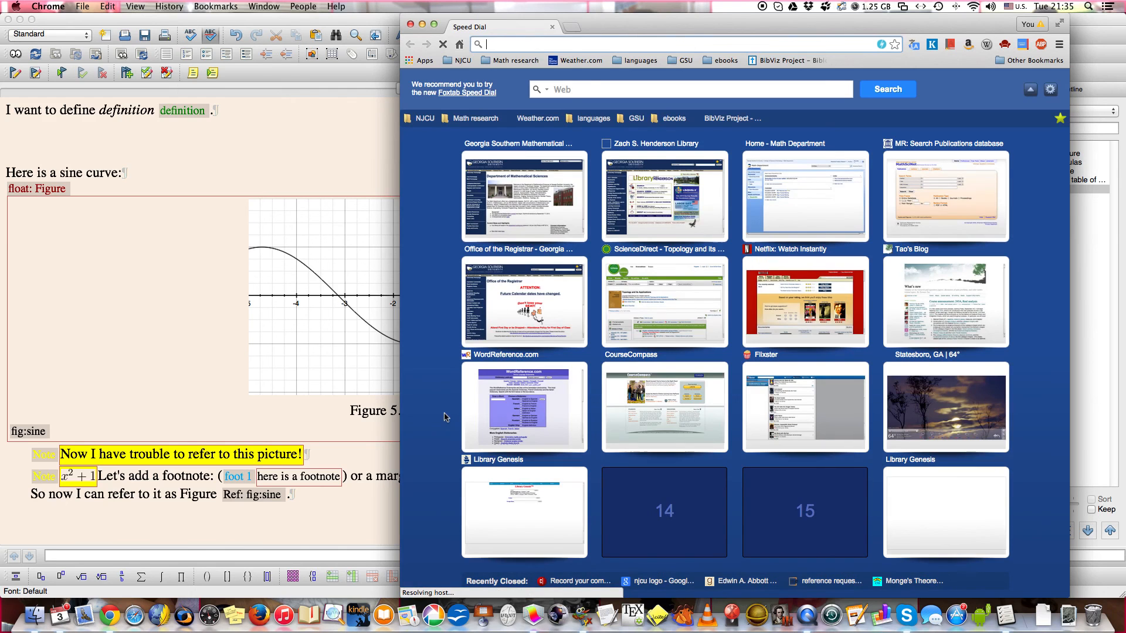
pyautogui.write('compu')
pyautogui.press('BackSpace')
pyautogui.press('BackSpace')
pyautogui.press('BackSpace')
pyautogui.press('BackSpace')
pyautogui.press('BackSpace')
pyautogui.write('google schola')
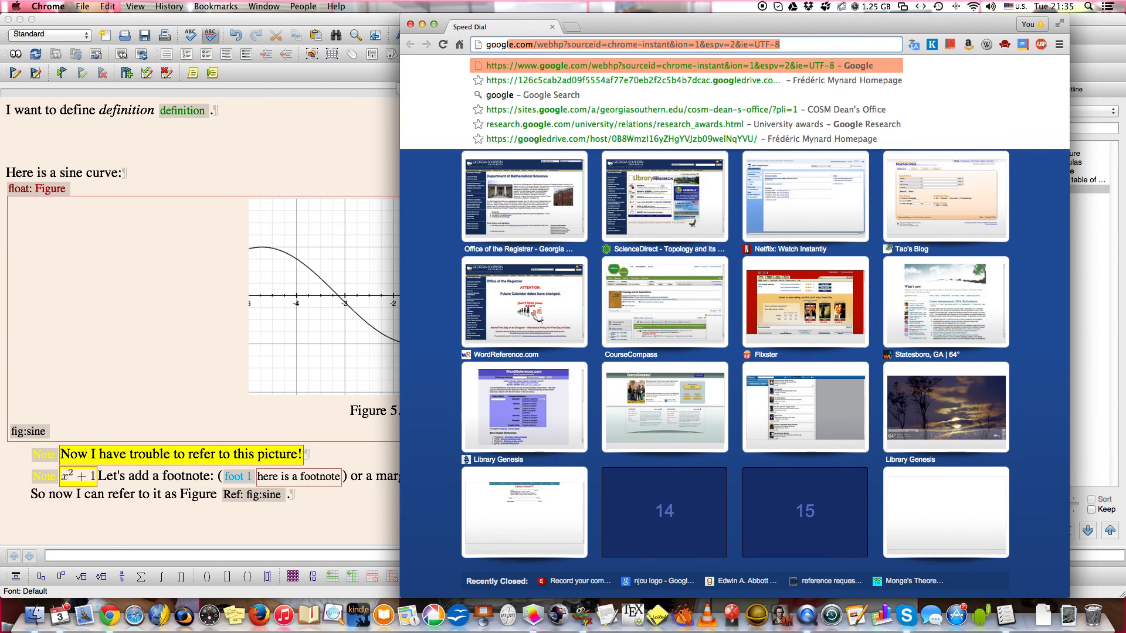
pyautogui.write('r')
pyautogui.press('Return')
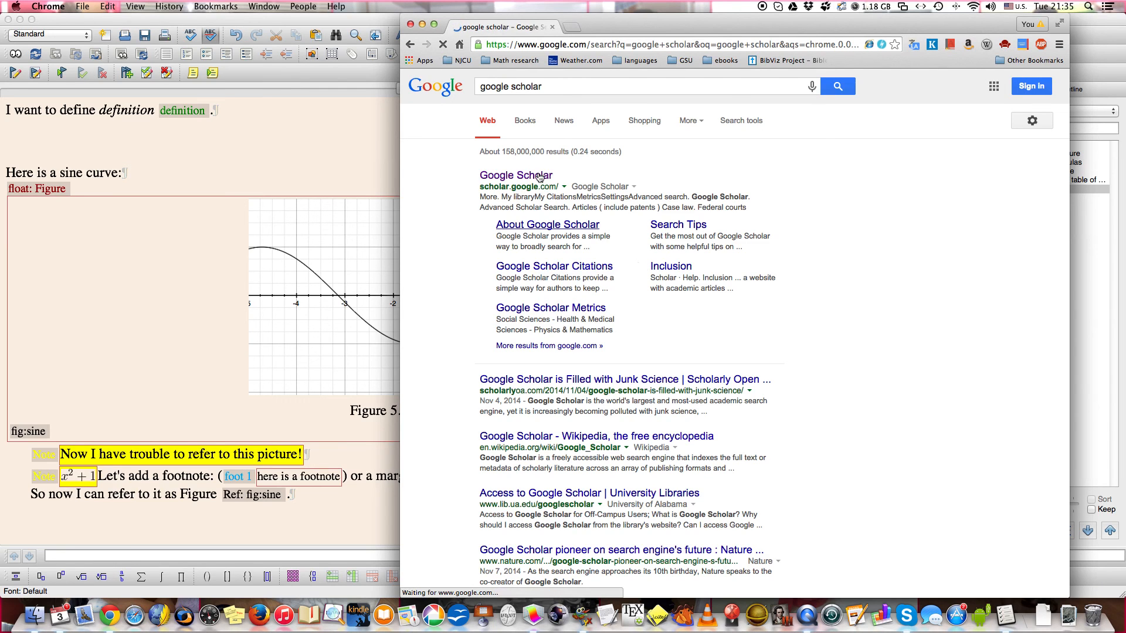
pyautogui.click(539, 175)
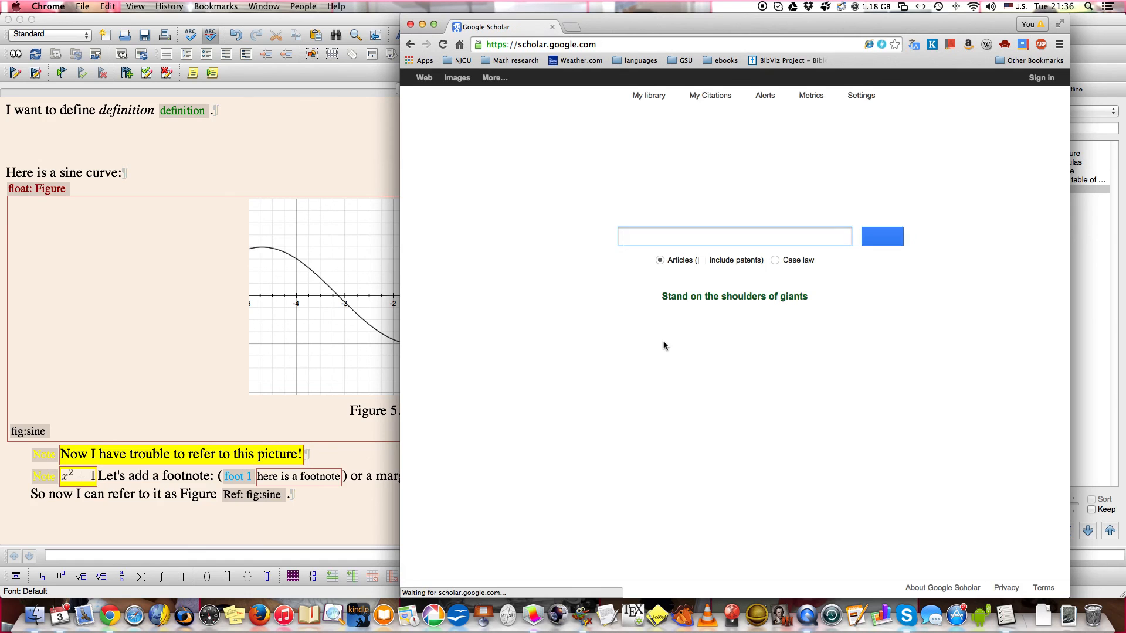
# Search Google Scholar for "compactness" and open the BibTeX citation of the first result, the concentration-compactness principle, part 1.
pyautogui.write('compactness')
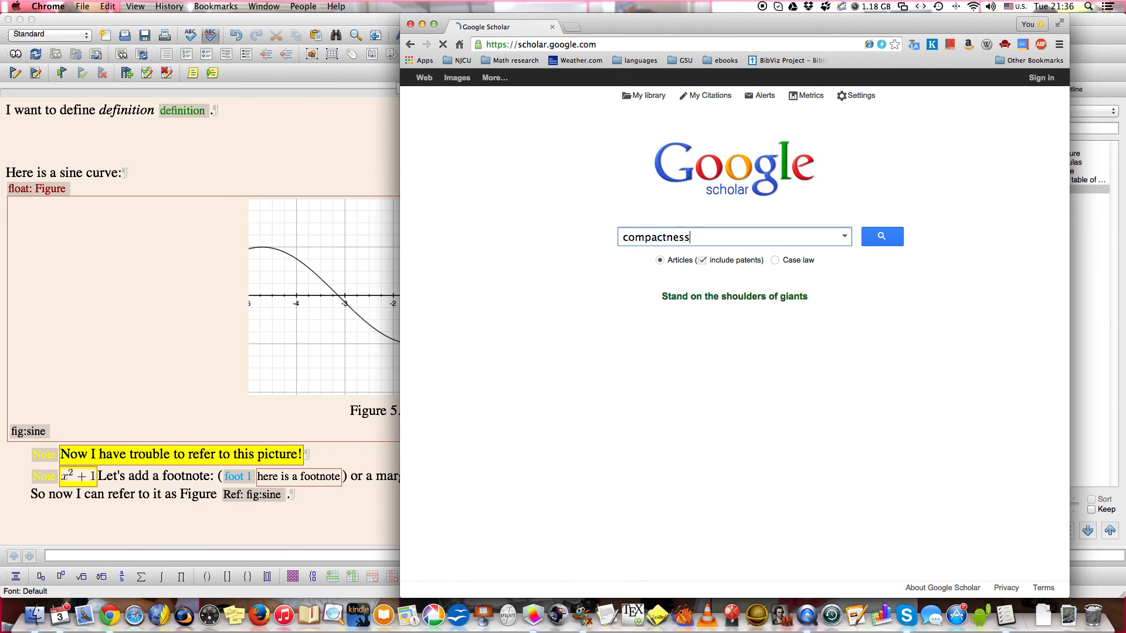
pyautogui.press('Return')
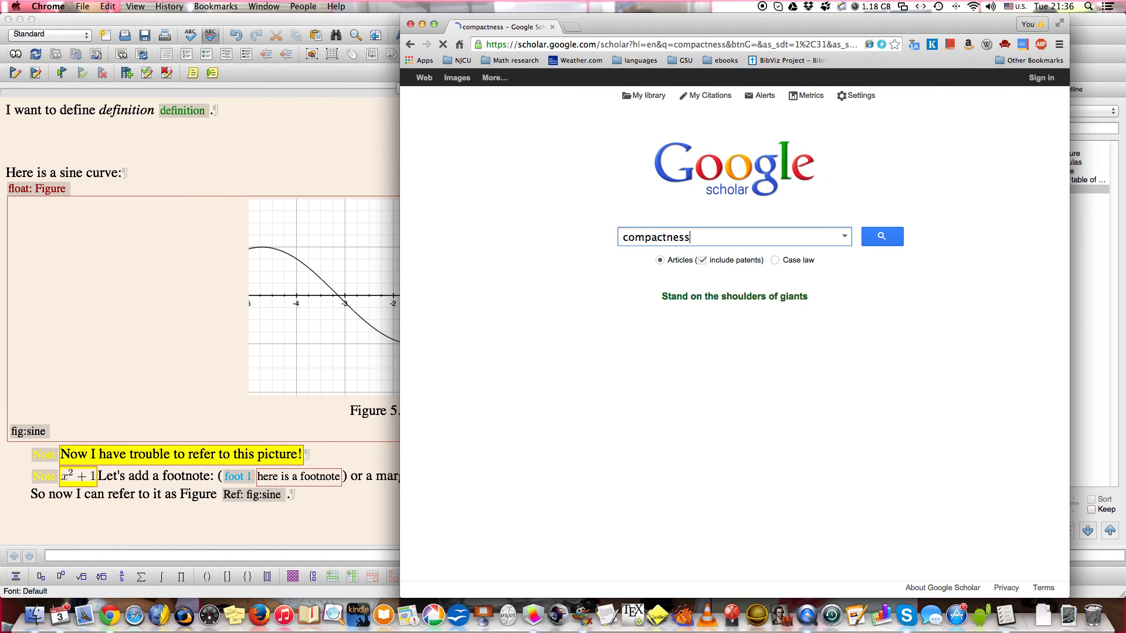
pyautogui.click(554, 191)
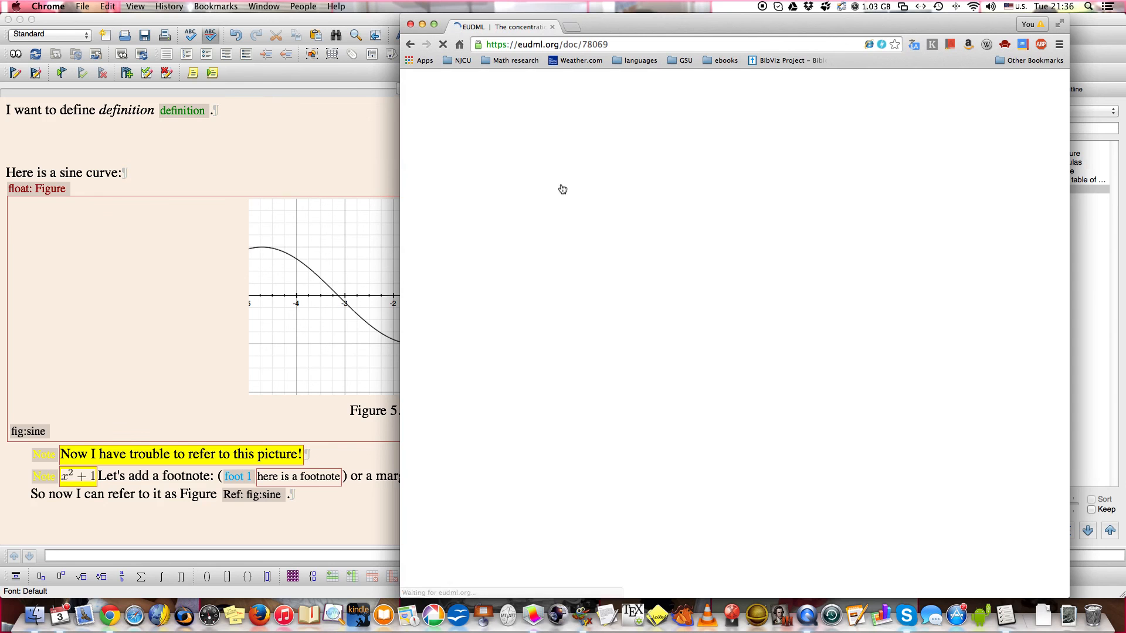
pyautogui.click(412, 47)
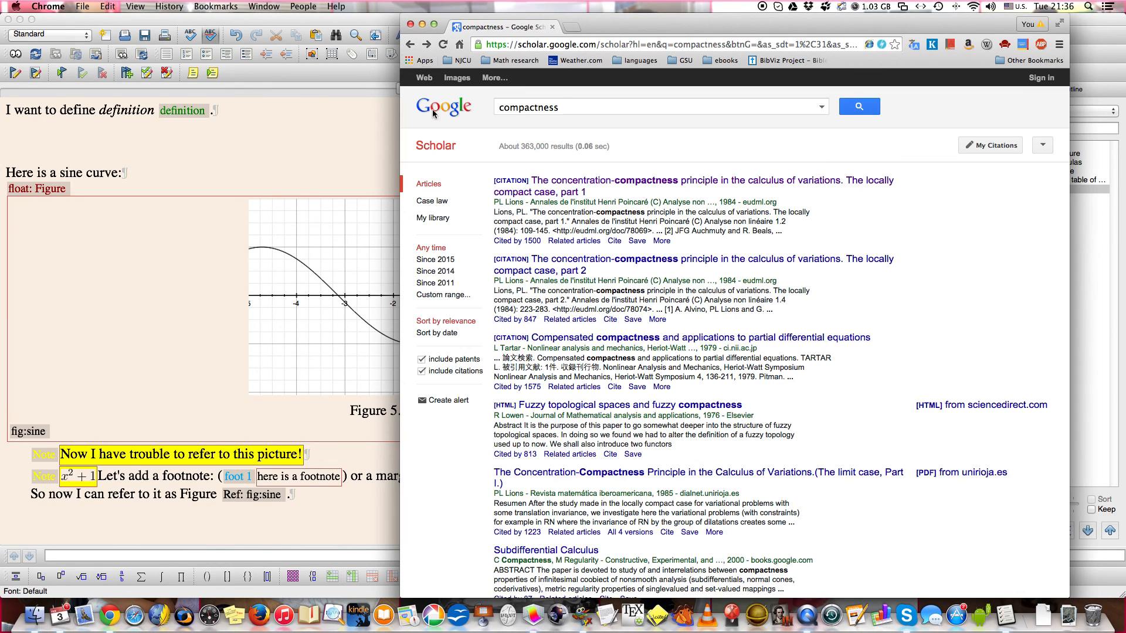
pyautogui.click(615, 241)
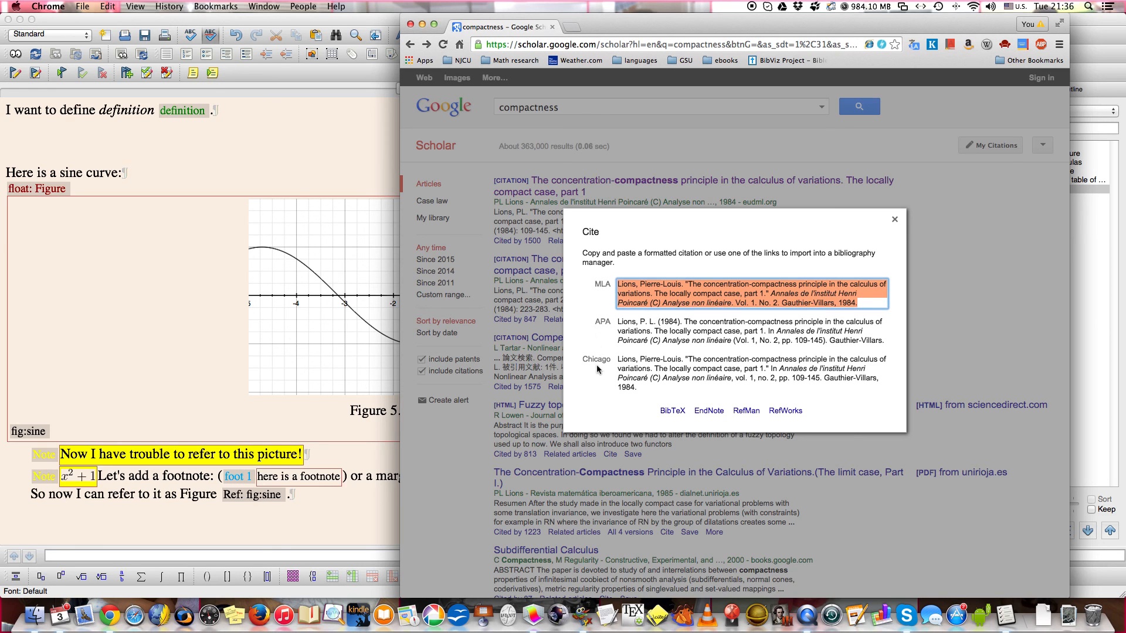
pyautogui.click(672, 411)
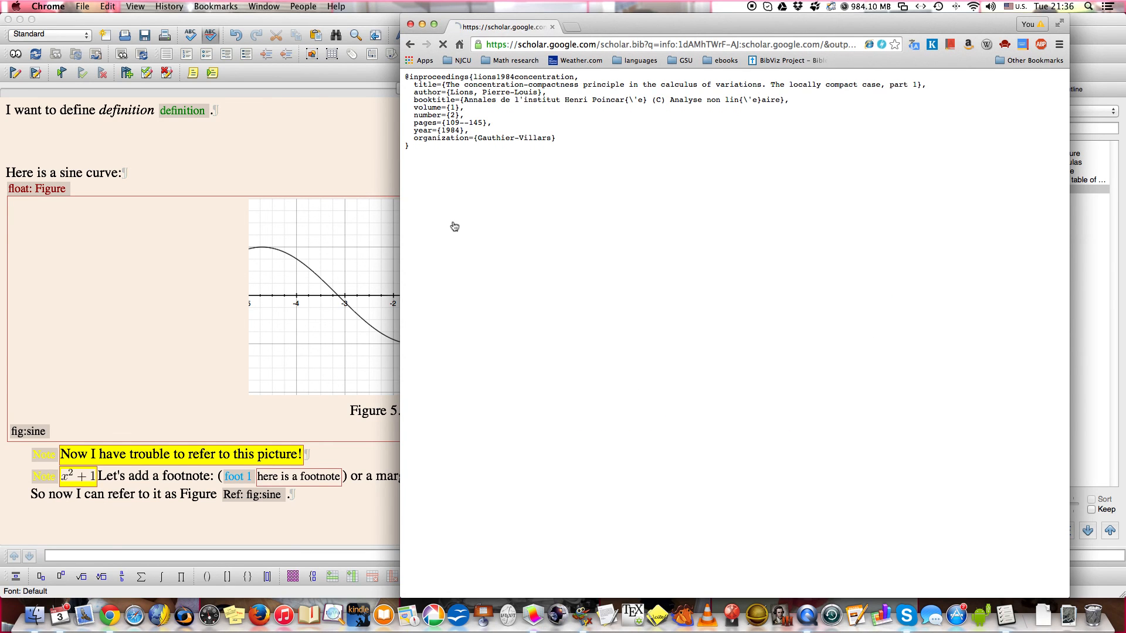
# Select the whole BibTeX entry and transfer it into a new, empty bibliography in BibDesk.
pyautogui.moveTo(405, 77); pyautogui.dragTo(409, 148)
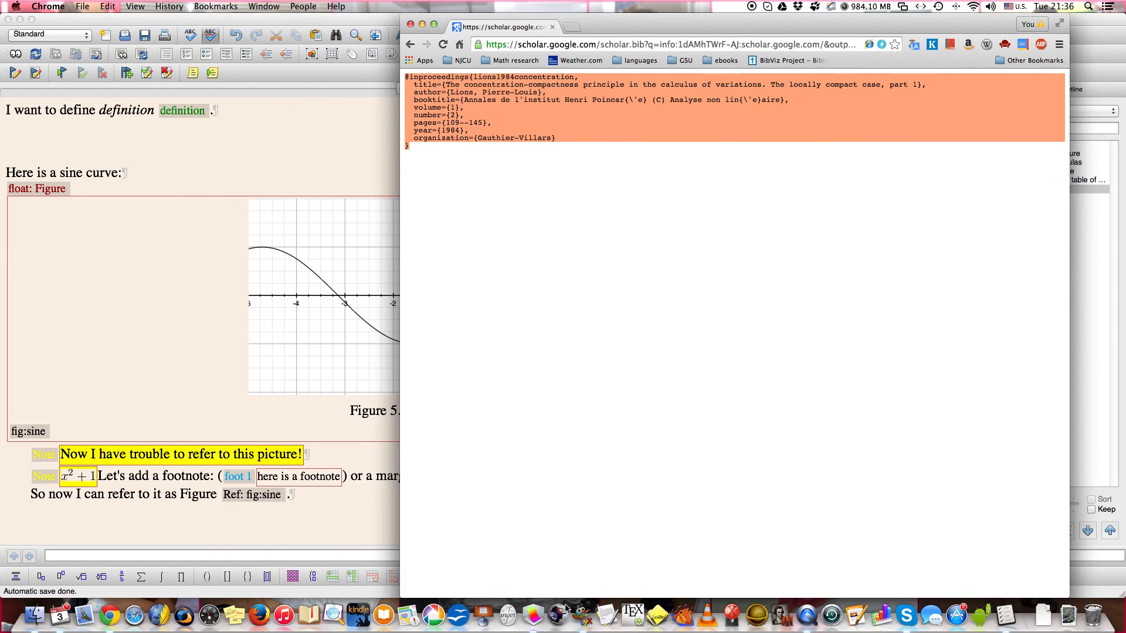
pyautogui.click(655, 607)
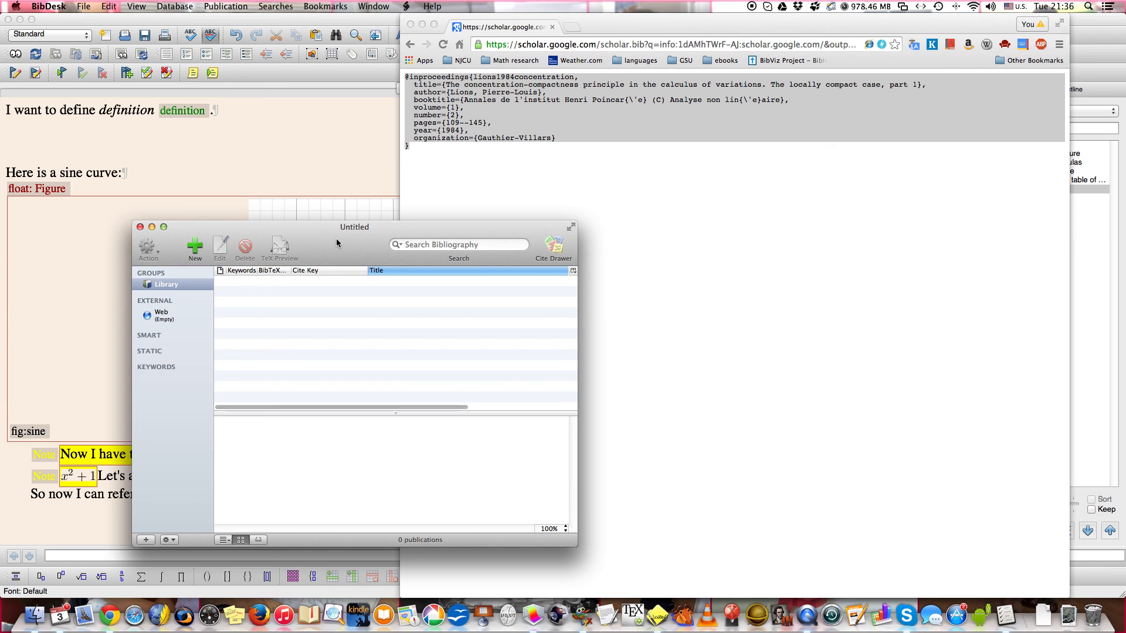
pyautogui.moveTo(336, 238); pyautogui.dragTo(272, 218)
pyautogui.click(421, 127)
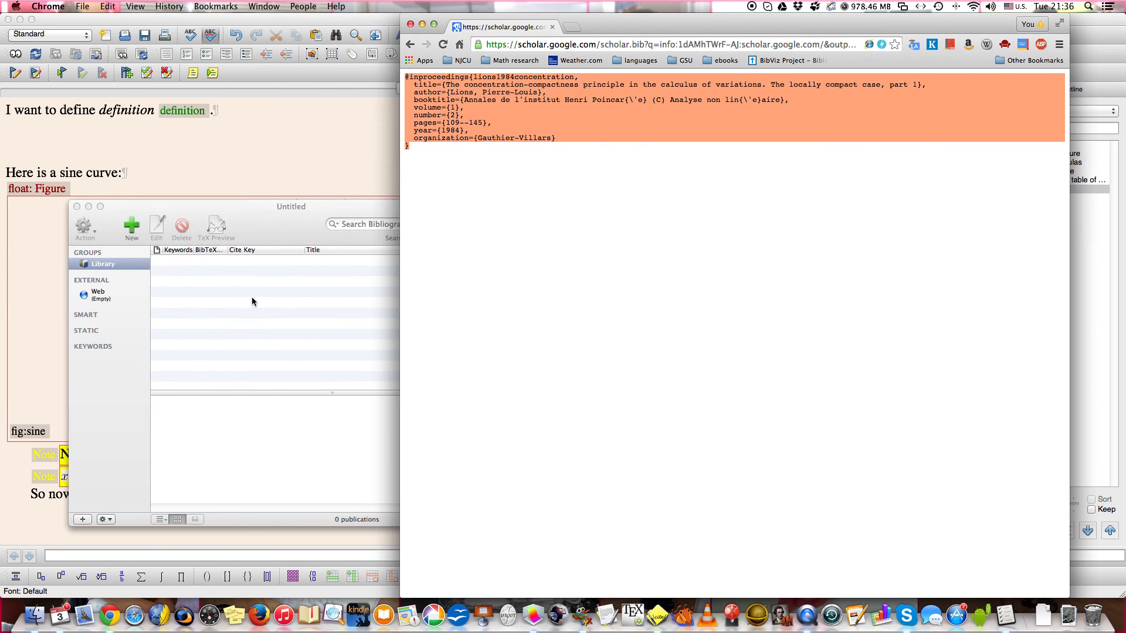
pyautogui.moveTo(337, 234); pyautogui.dragTo(206, 343)
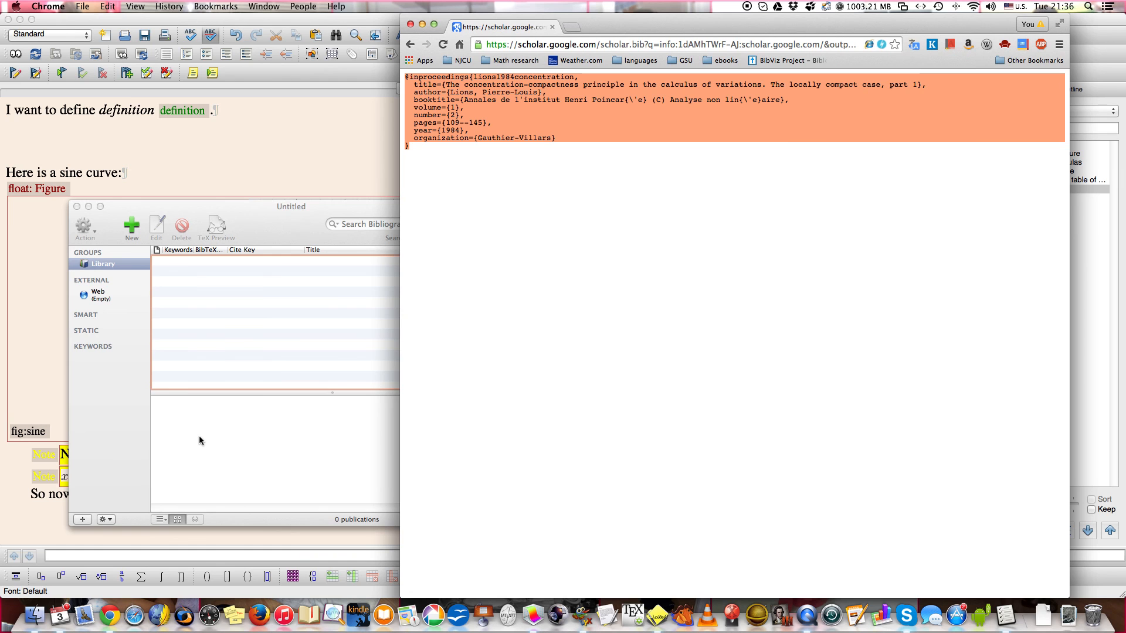
pyautogui.click(215, 306)
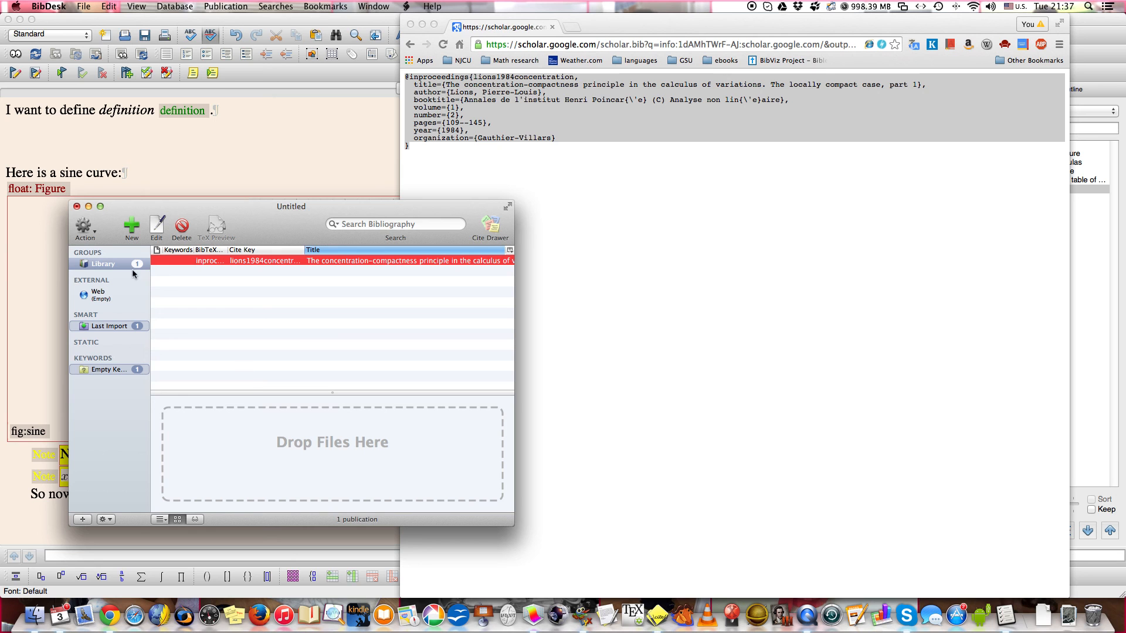
# Save the bibliography as bibliotry.bib in the LyXexamples folder, replacing the existing file, and close its window.
pyautogui.click(84, 7)
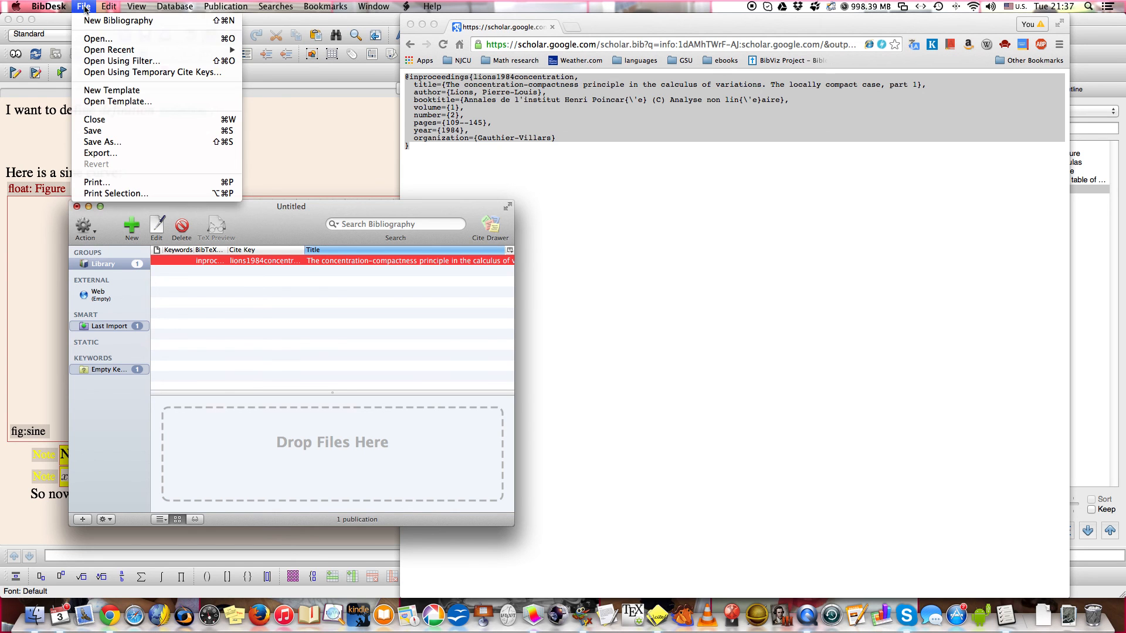
pyautogui.click(96, 142)
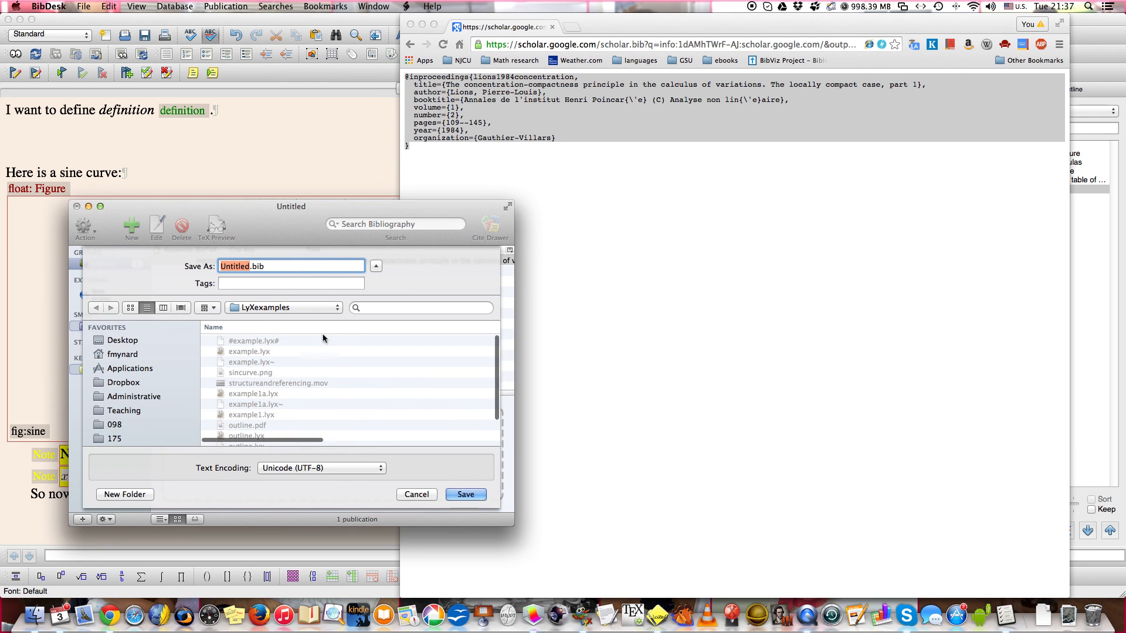
pyautogui.scroll(-3, 315, 356)
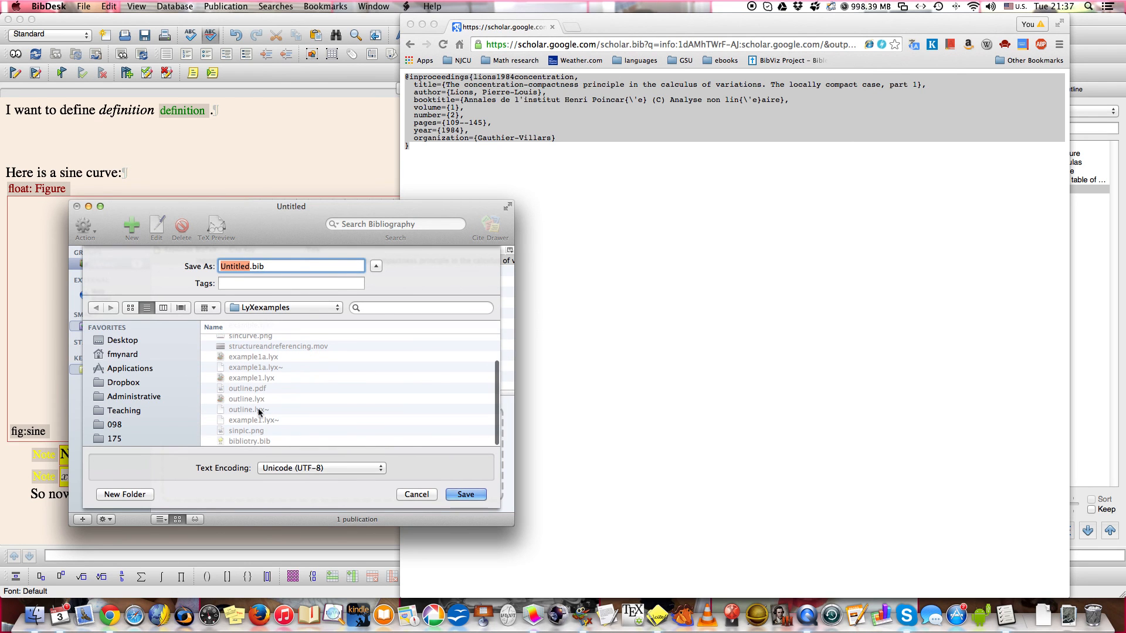
pyautogui.click(246, 441)
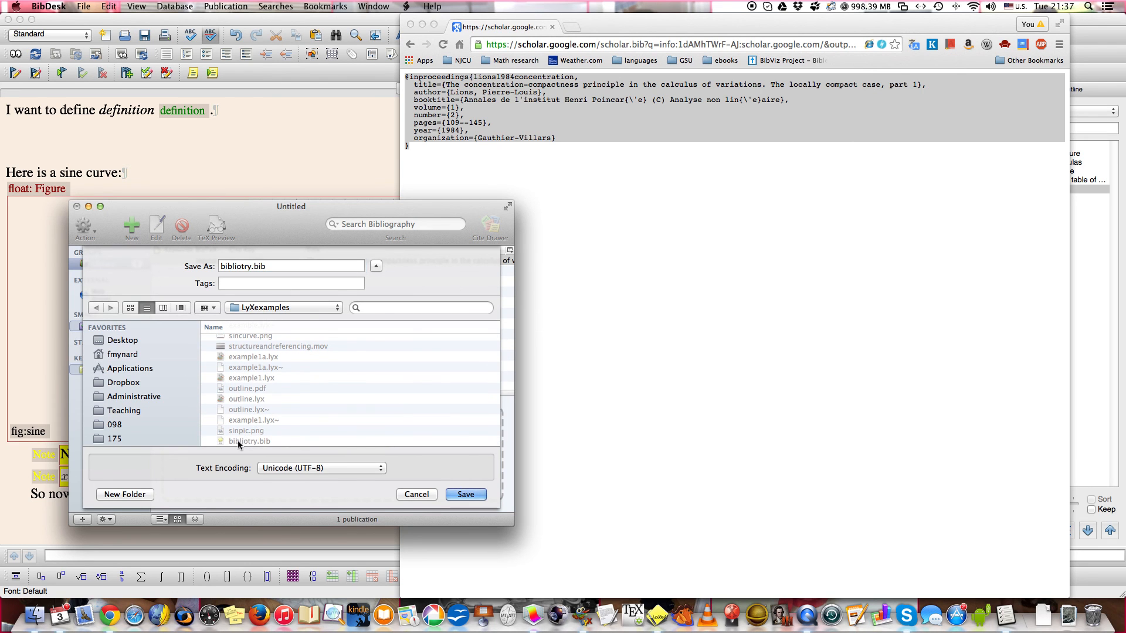
pyautogui.click(464, 495)
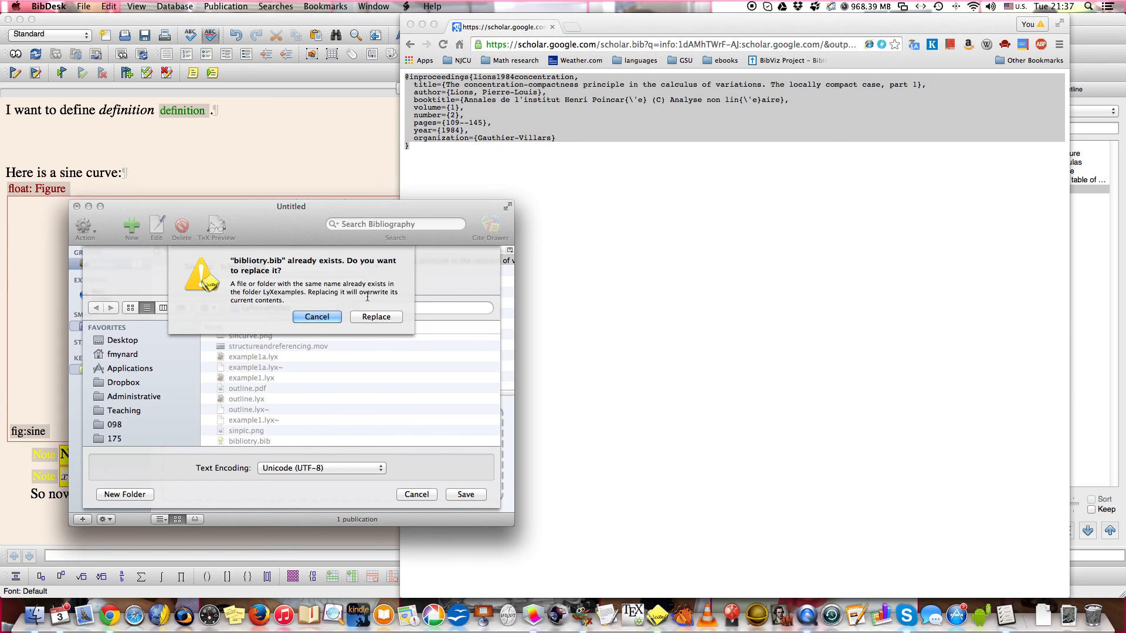
pyautogui.click(369, 320)
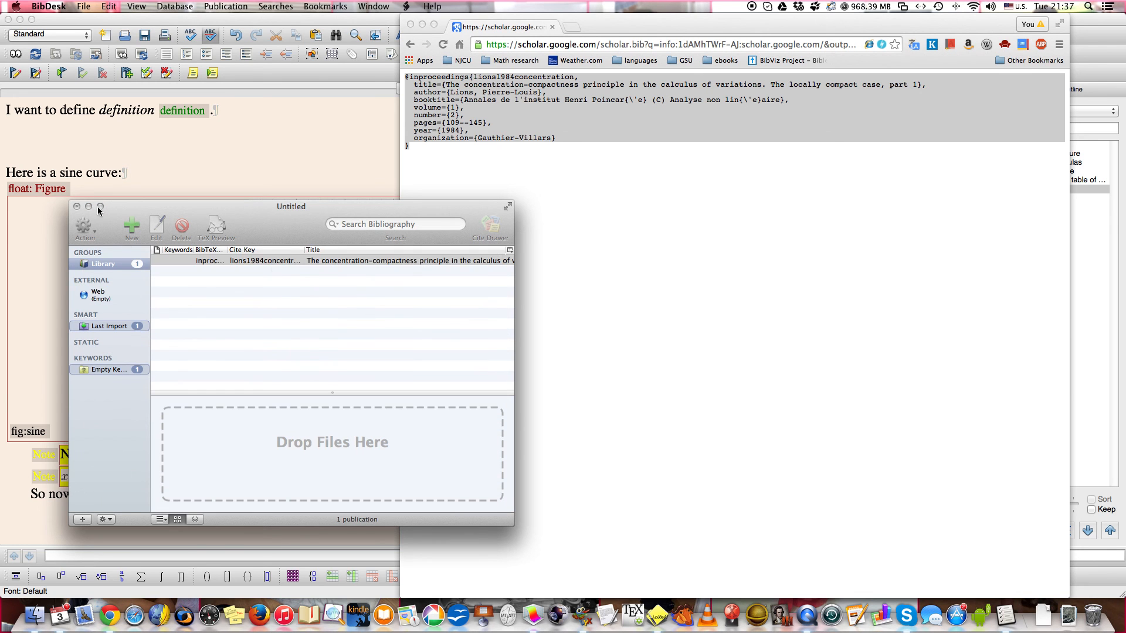
pyautogui.click(76, 206)
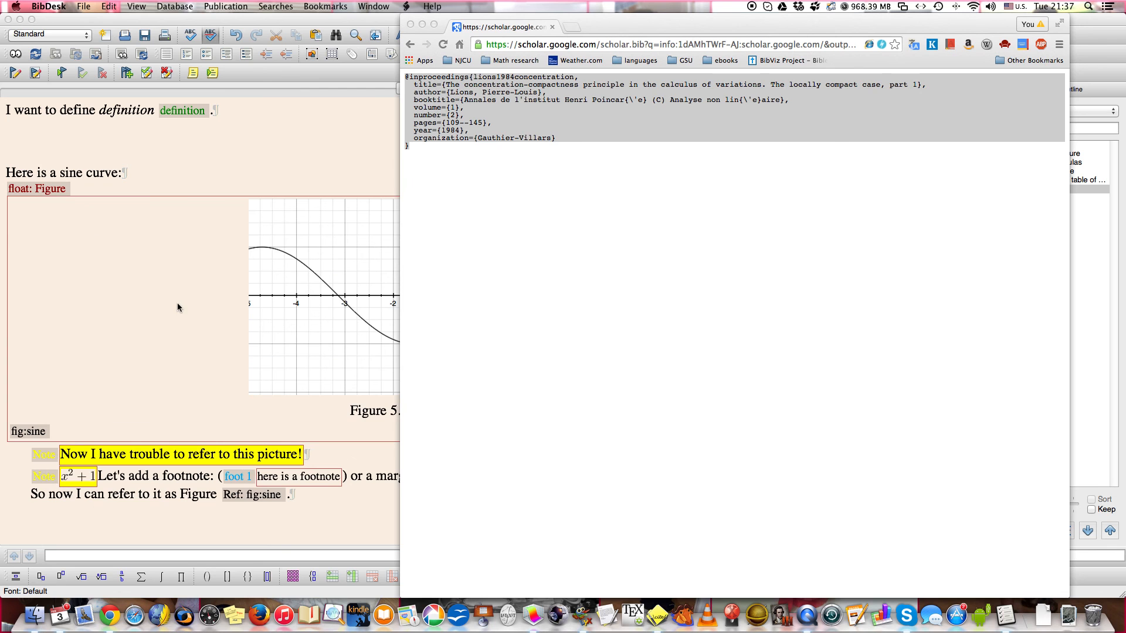
# Switch back to the example document in LyX and begin inserting a BibTeX bibliography below the index.
pyautogui.click(316, 498)
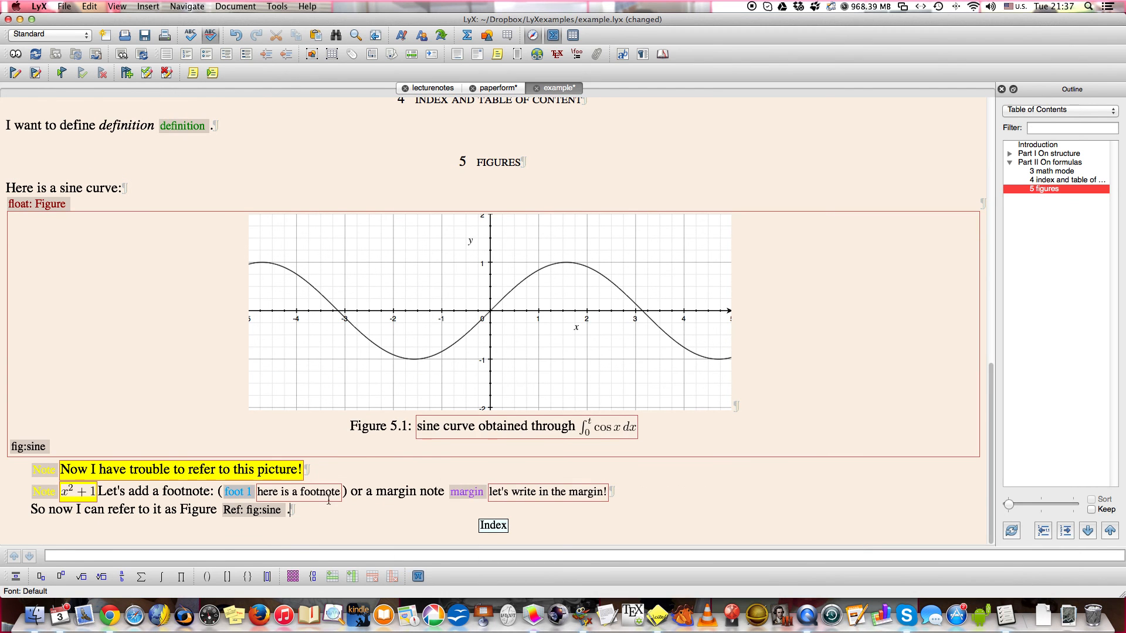
pyautogui.scroll(-1, 529, 519)
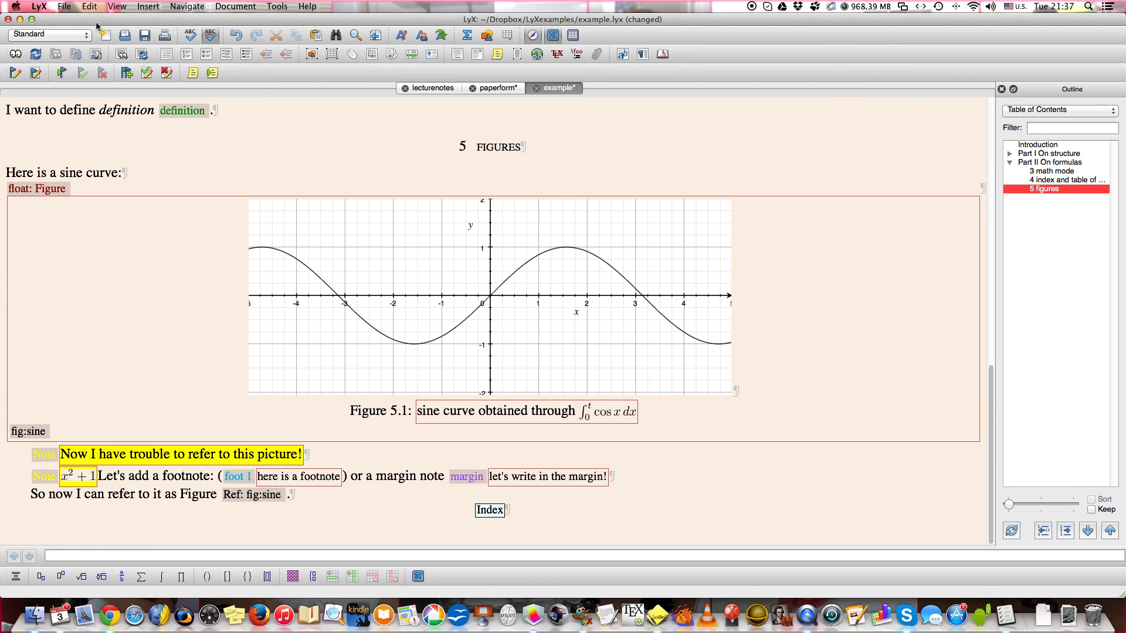
pyautogui.click(149, 7)
pyautogui.moveTo(168, 58)
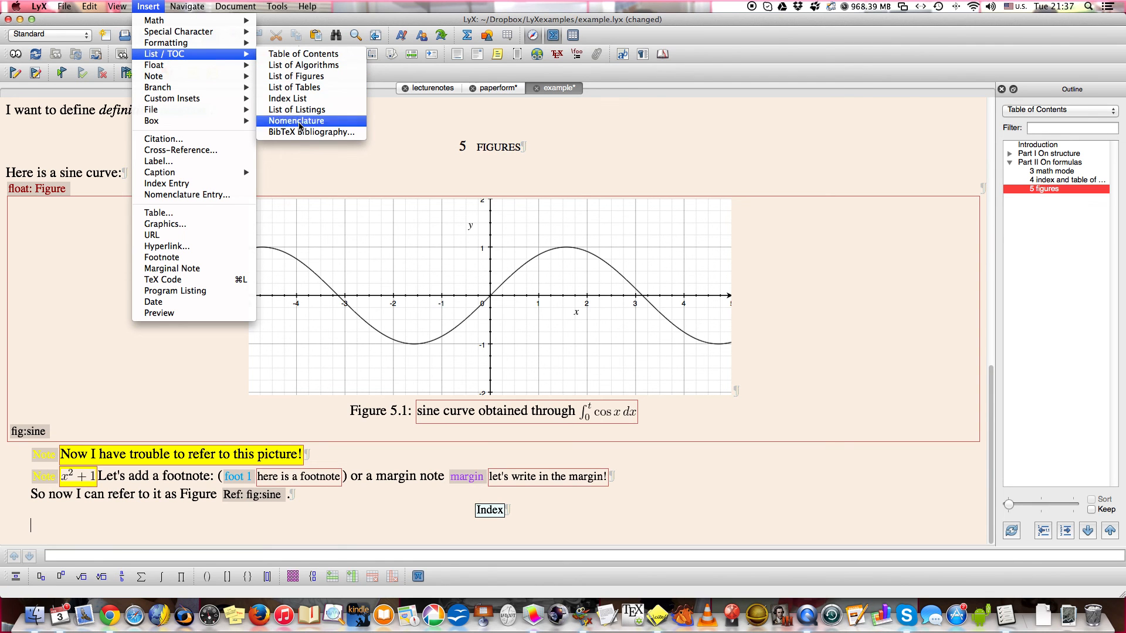
pyautogui.click(294, 136)
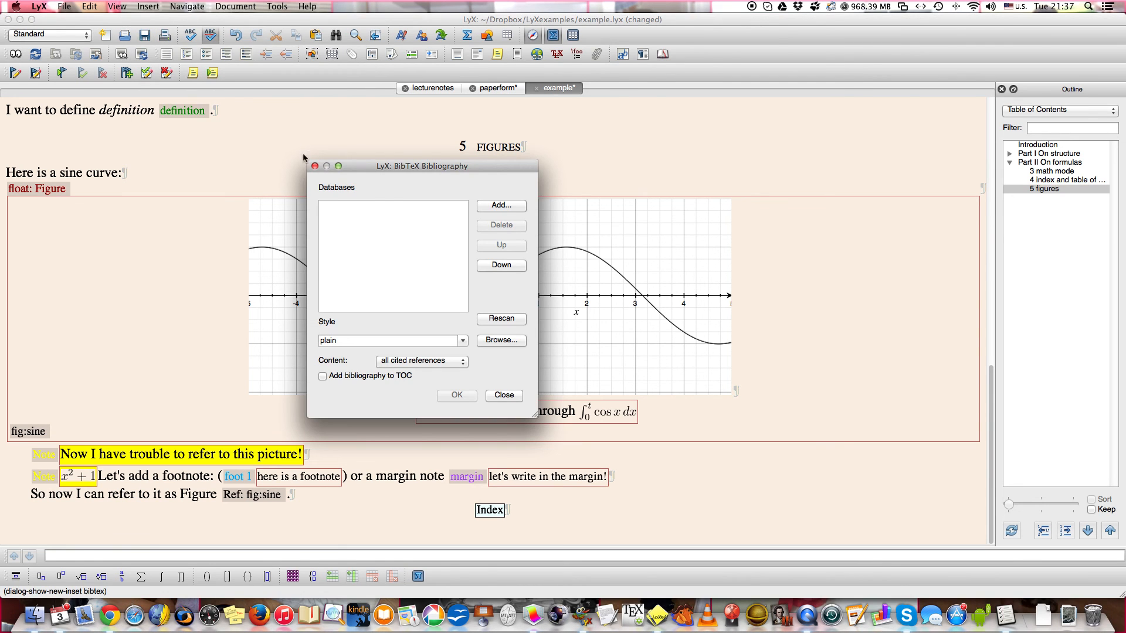